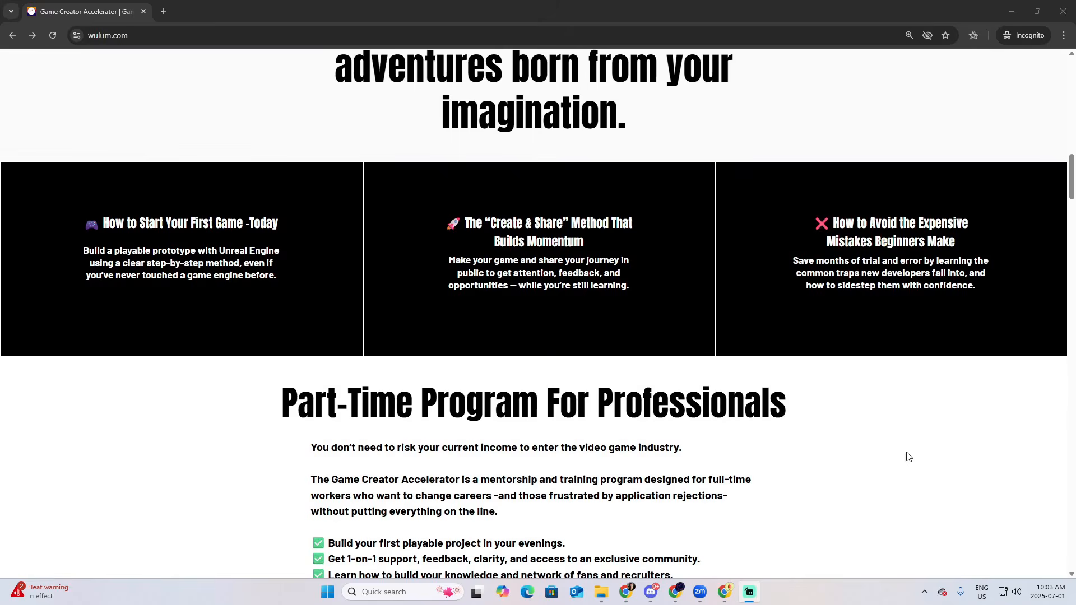
{"action": "scroll", "coordinate": [908, 456], "scroll_direction": "down", "scroll_amount": 5}
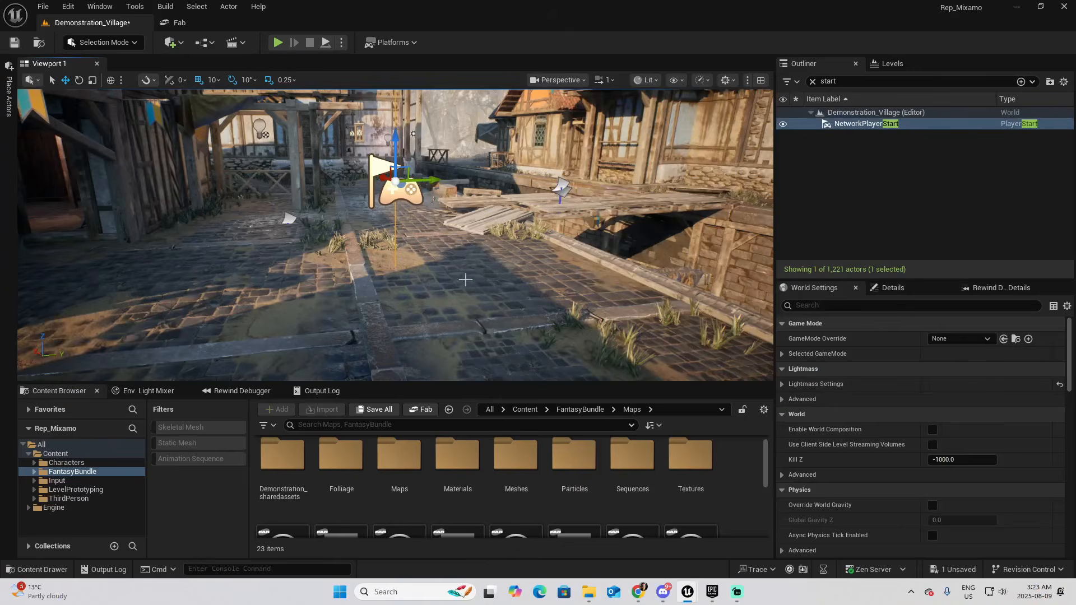
Step: Playtest the Demonstration_Village level in the editor
{"action": "mouse_move", "coordinate": [465, 279]}
{"action": "right_mouse_down"}
{"action": "mouse_move", "coordinate": [451, 292]}
{"action": "mouse_move", "coordinate": [464, 271]}
{"action": "right_mouse_up"}
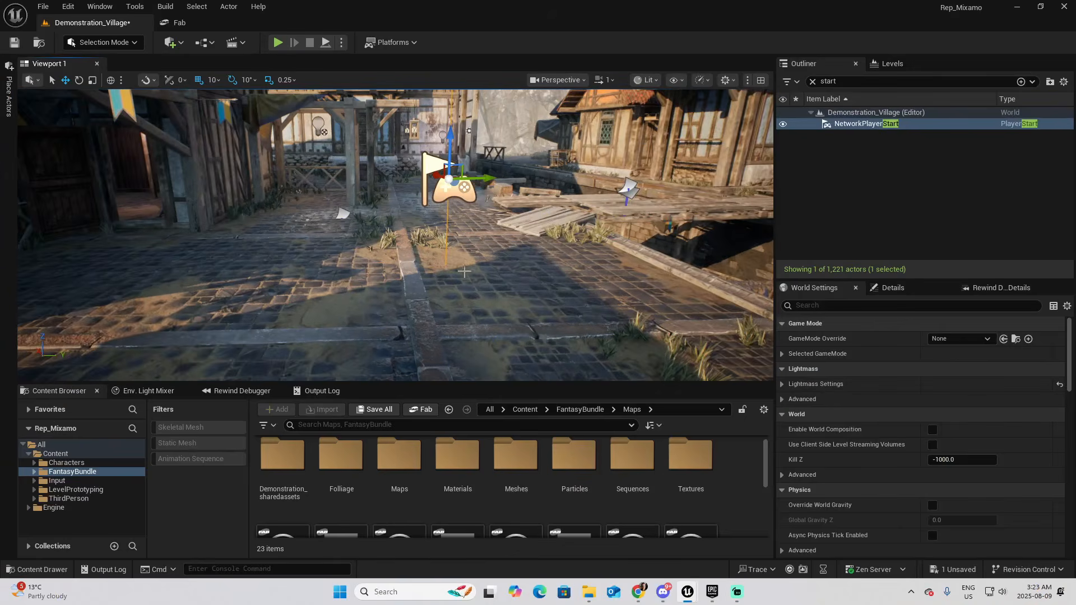
{"action": "left_click", "coordinate": [276, 43]}
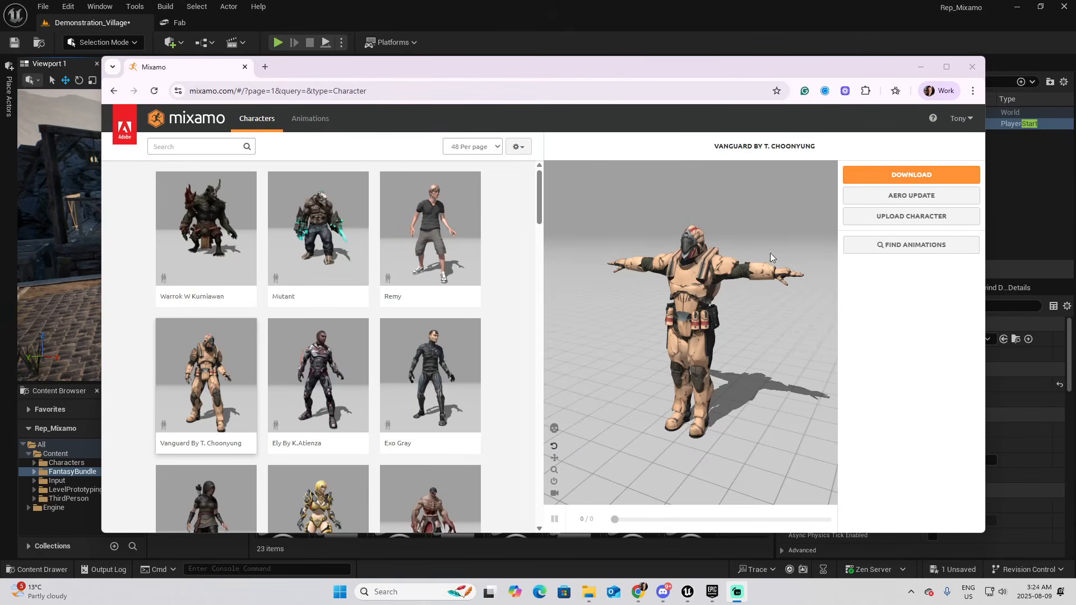
Step: Download the Vanguard character from Mixamo
{"action": "left_click", "coordinate": [905, 177]}
{"action": "left_click", "coordinate": [698, 266]}
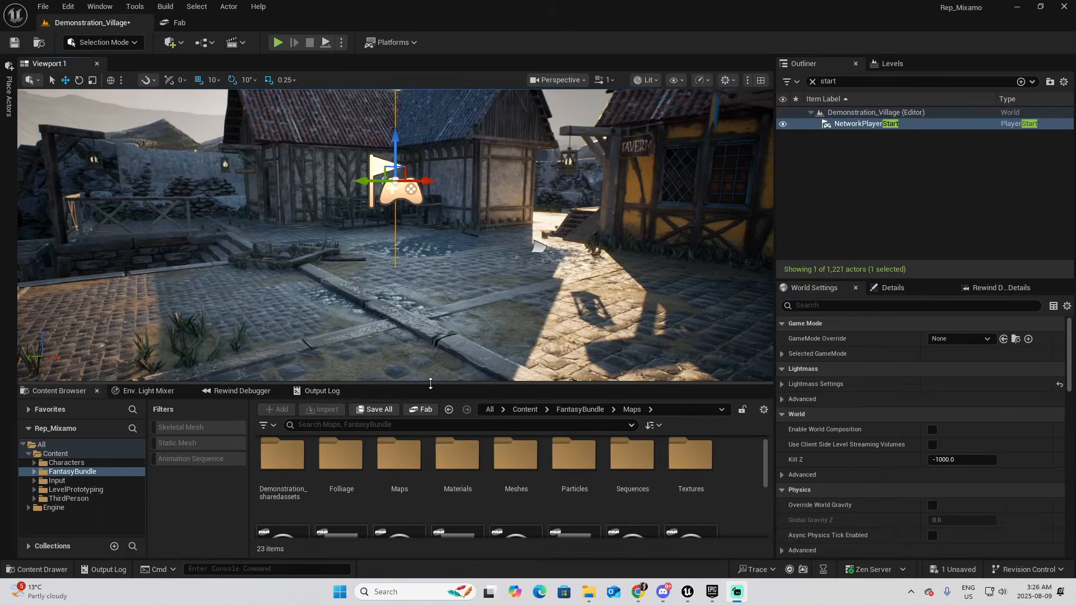
Step: Enlarge the Content Browser and create a folder named _Games in the project's Content folder
{"action": "left_click_drag", "start_coordinate": [431, 383], "coordinate": [430, 341]}
{"action": "left_click", "coordinate": [58, 411]}
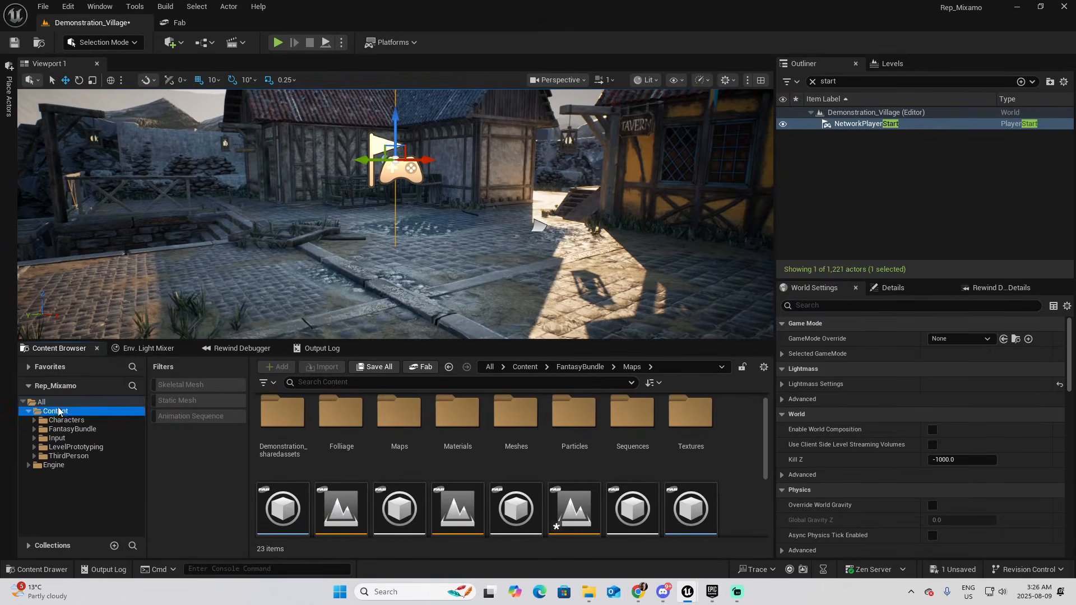
{"action": "right_click", "coordinate": [579, 453]}
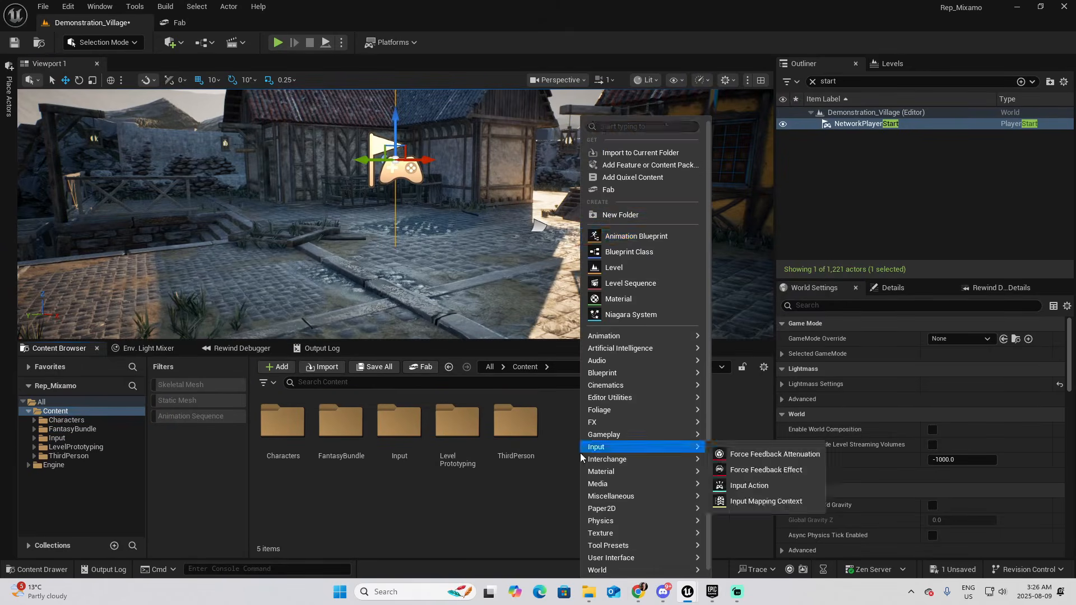
{"action": "left_click", "coordinate": [617, 215]}
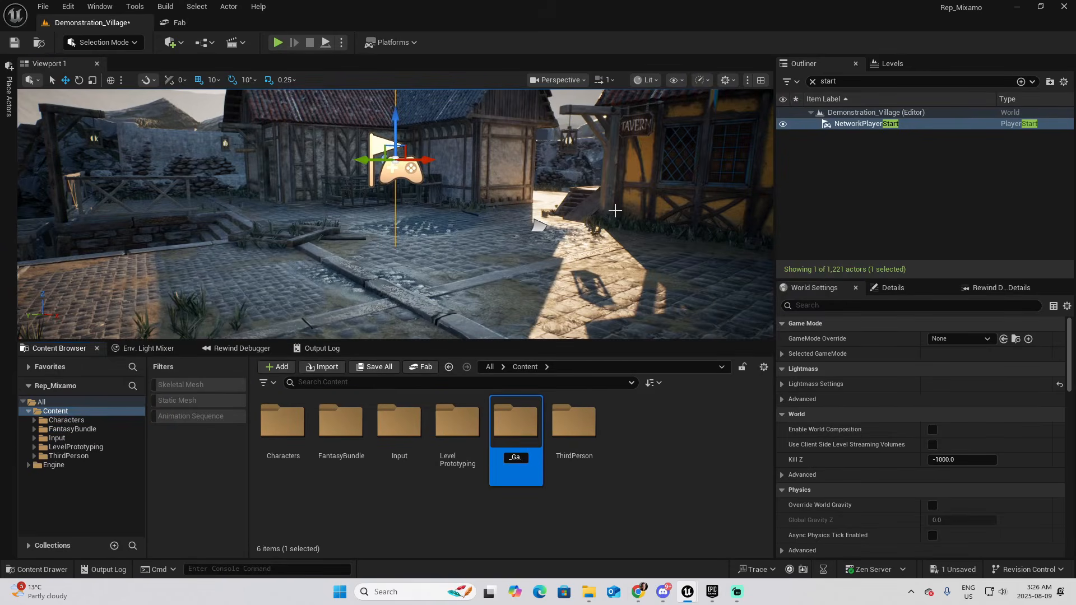
{"action": "key", "text": "Return"}
Step: Create a Mixamo folder inside _Games and open it
{"action": "double_click", "coordinate": [283, 423]}
{"action": "right_click", "coordinate": [319, 447]}
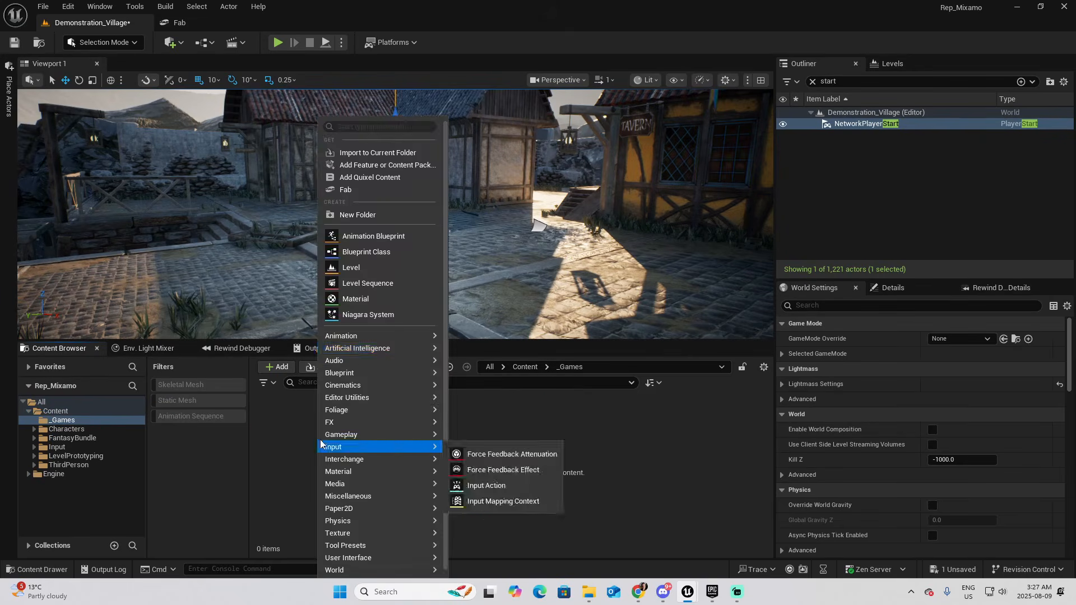
{"action": "left_click", "coordinate": [361, 219]}
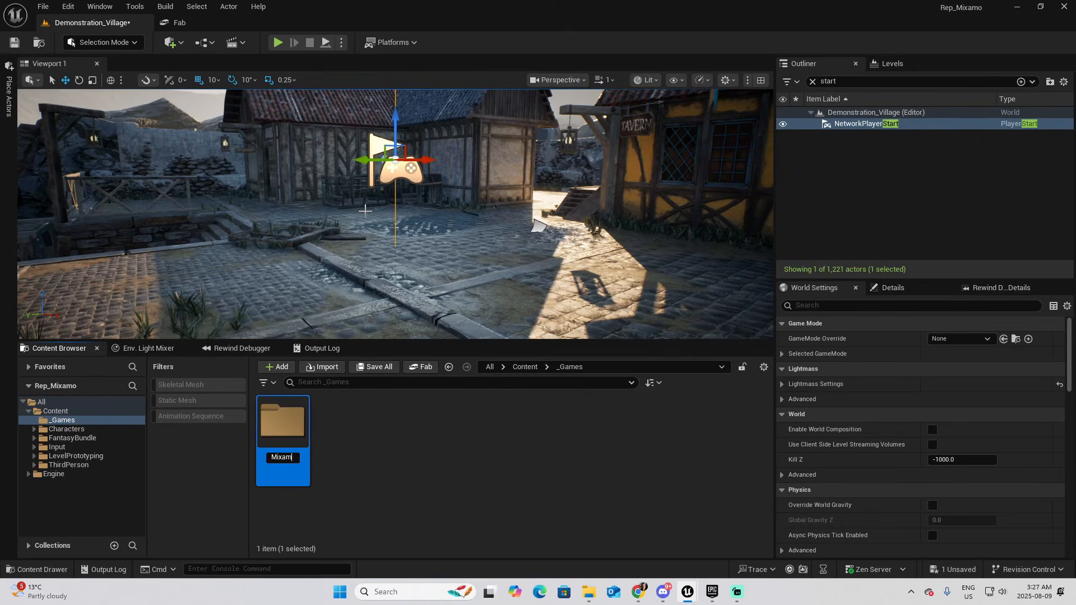
{"action": "double_click", "coordinate": [277, 429]}
Step: Import the downloaded Vanguard FBX file into the Mixamo folder with the default import settings
{"action": "key", "text": "alt+Tab"}
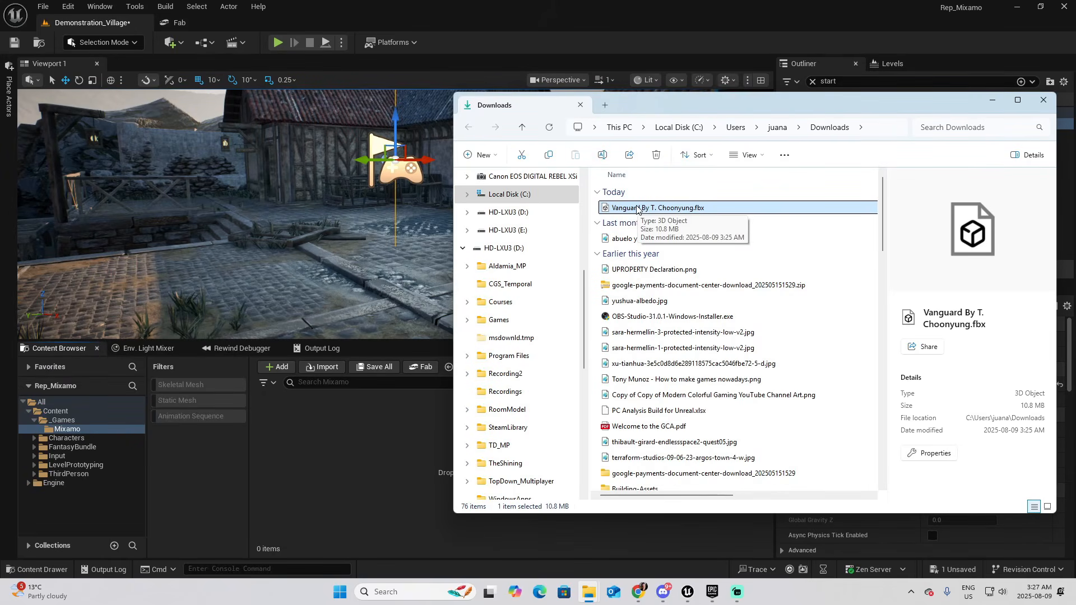
{"action": "left_click_drag", "start_coordinate": [637, 209], "coordinate": [348, 451]}
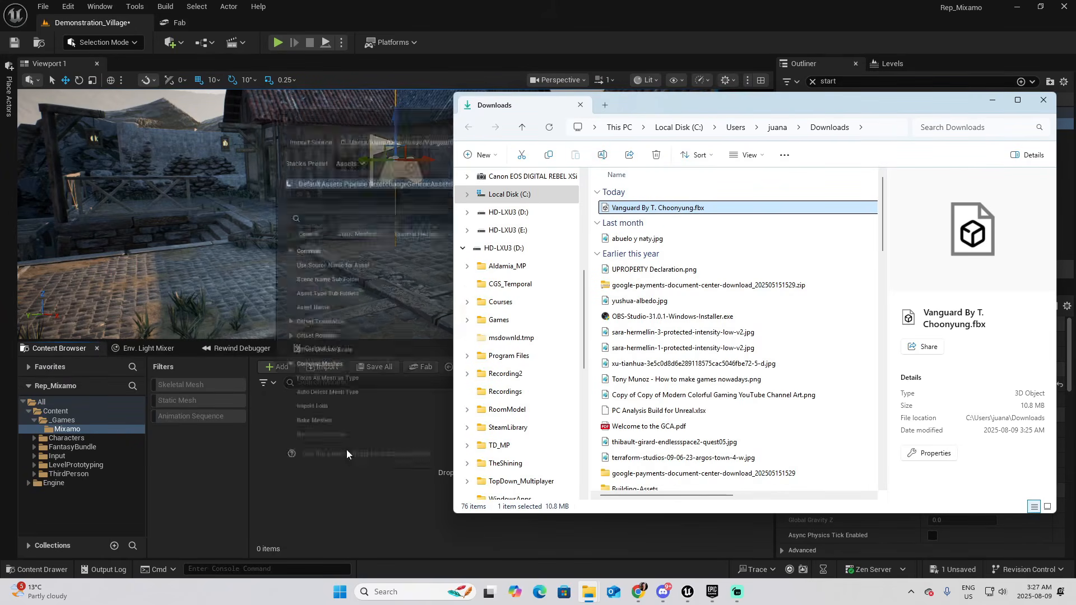
{"action": "left_click", "coordinate": [992, 101]}
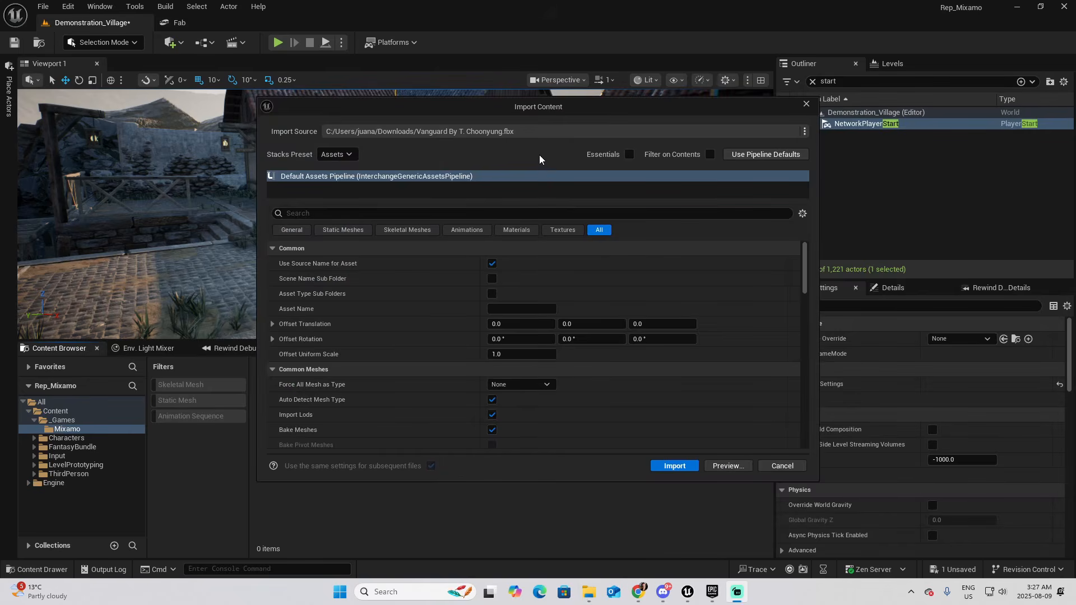
{"action": "left_click", "coordinate": [674, 466]}
Step: Create a folder named Animations inside _Games
{"action": "left_click", "coordinate": [62, 420]}
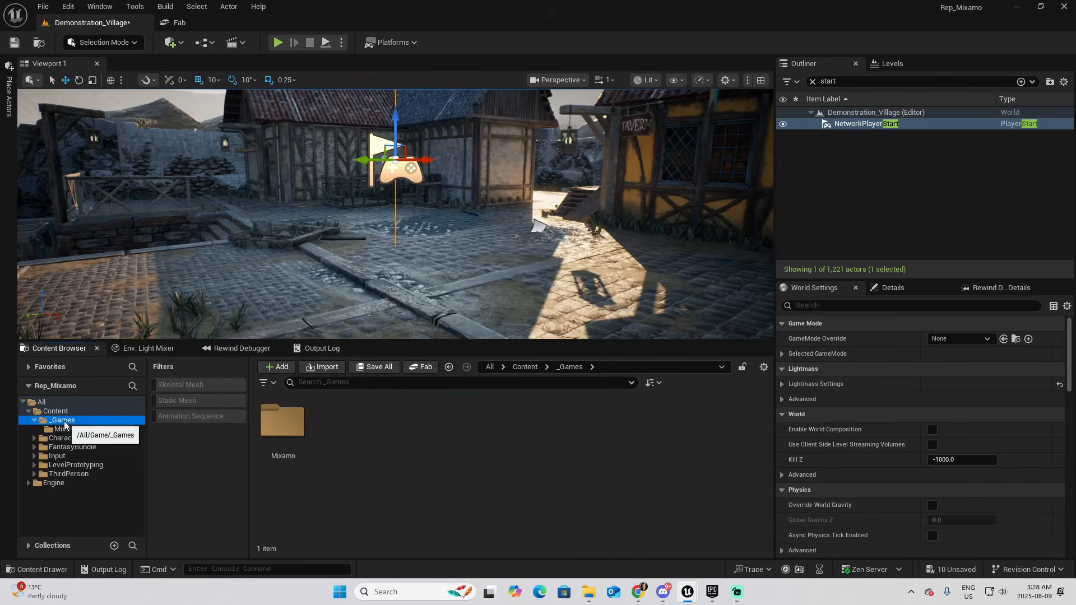
{"action": "right_click", "coordinate": [413, 453]}
{"action": "left_click", "coordinate": [499, 218]}
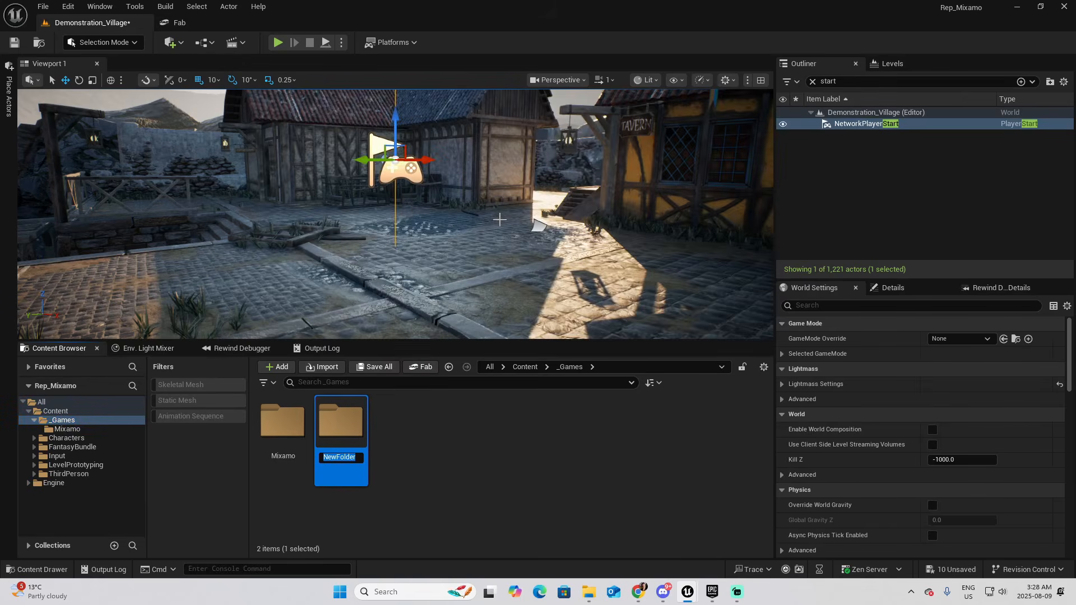
{"action": "key", "text": "Return"}
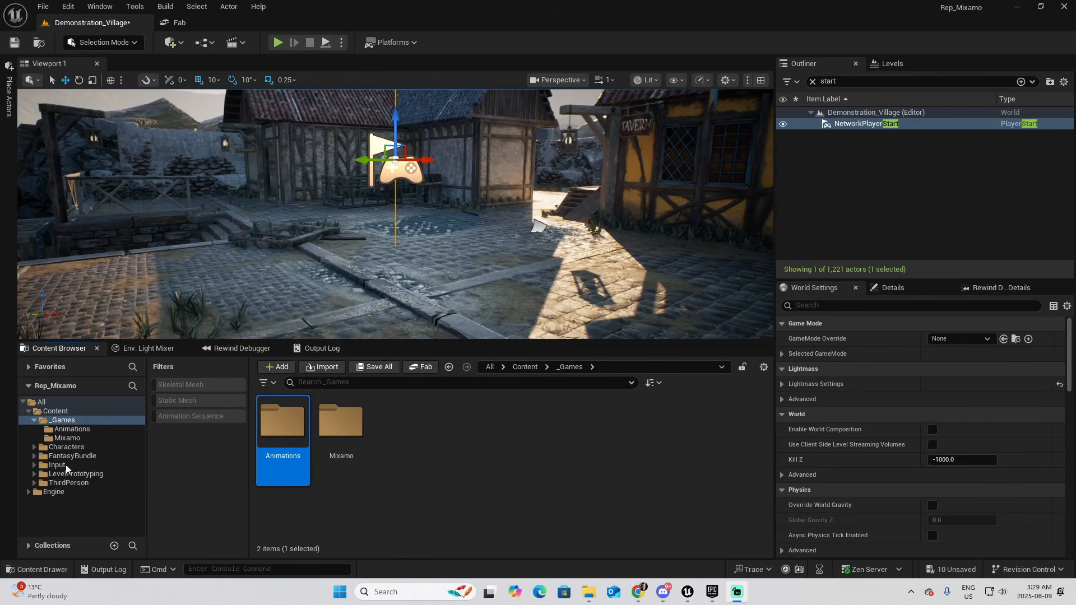
Step: Start retargeting animations from MF_Unarmed_Walk_Right, found in the Mannequins' Anims/Unarmed/Walk folder
{"action": "left_click", "coordinate": [34, 447]}
{"action": "left_click", "coordinate": [39, 457]}
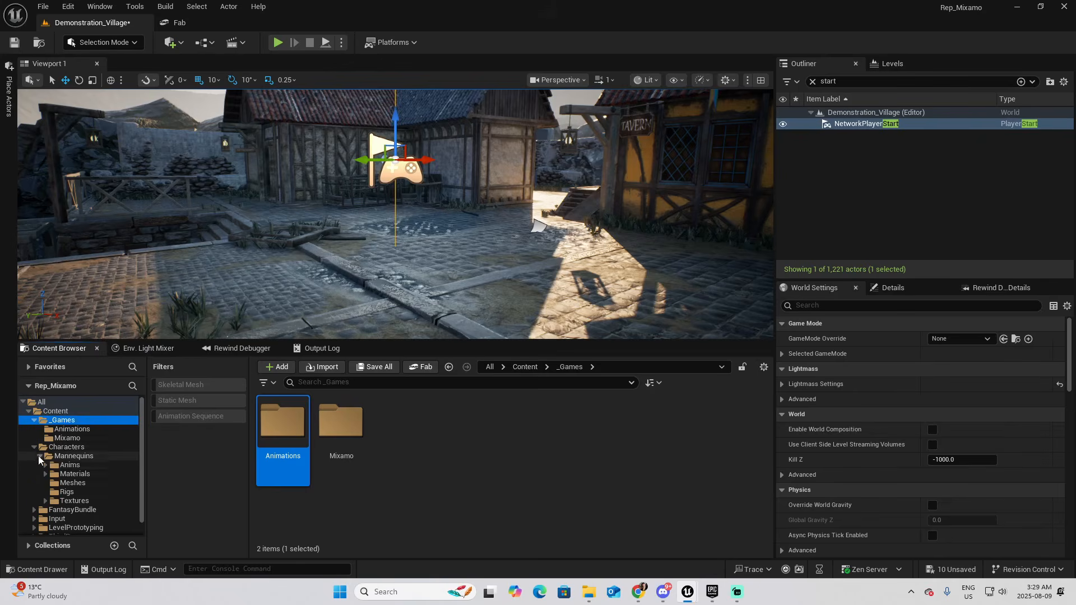
{"action": "left_click", "coordinate": [46, 466]}
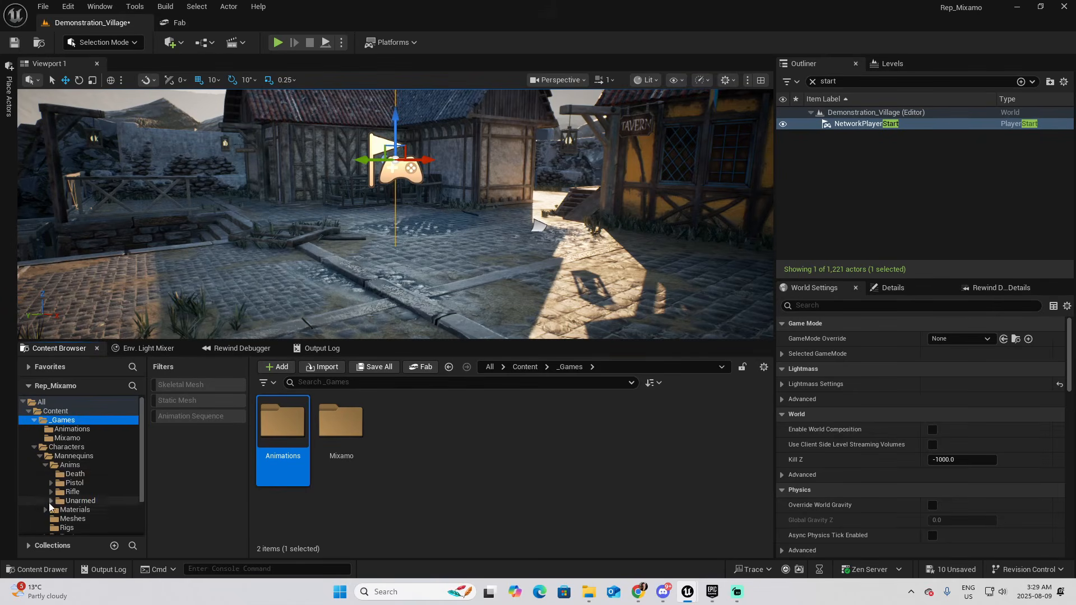
{"action": "left_click", "coordinate": [75, 500]}
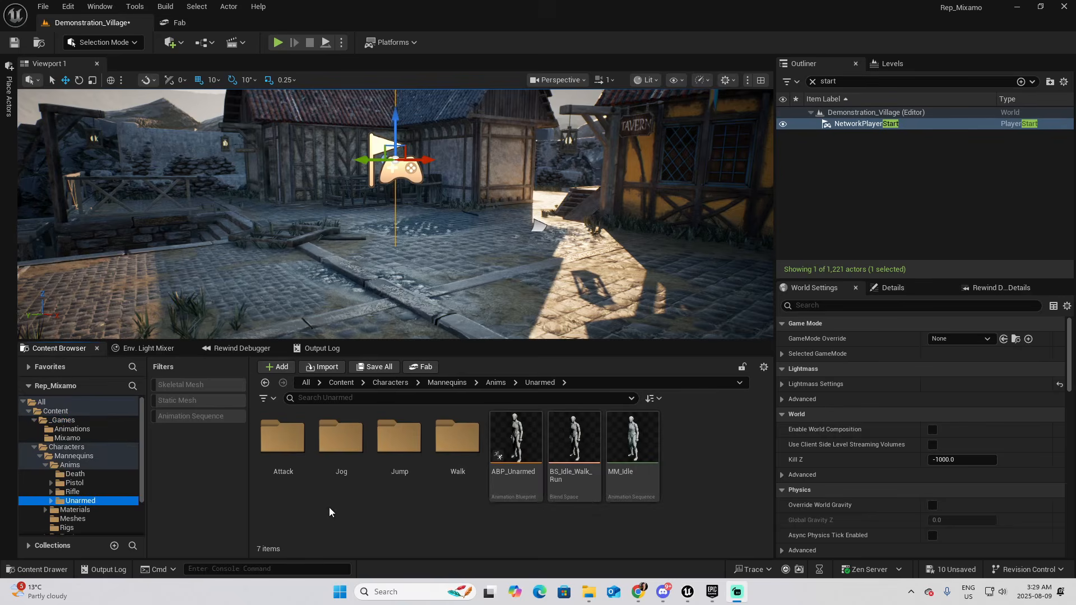
{"action": "double_click", "coordinate": [462, 437]}
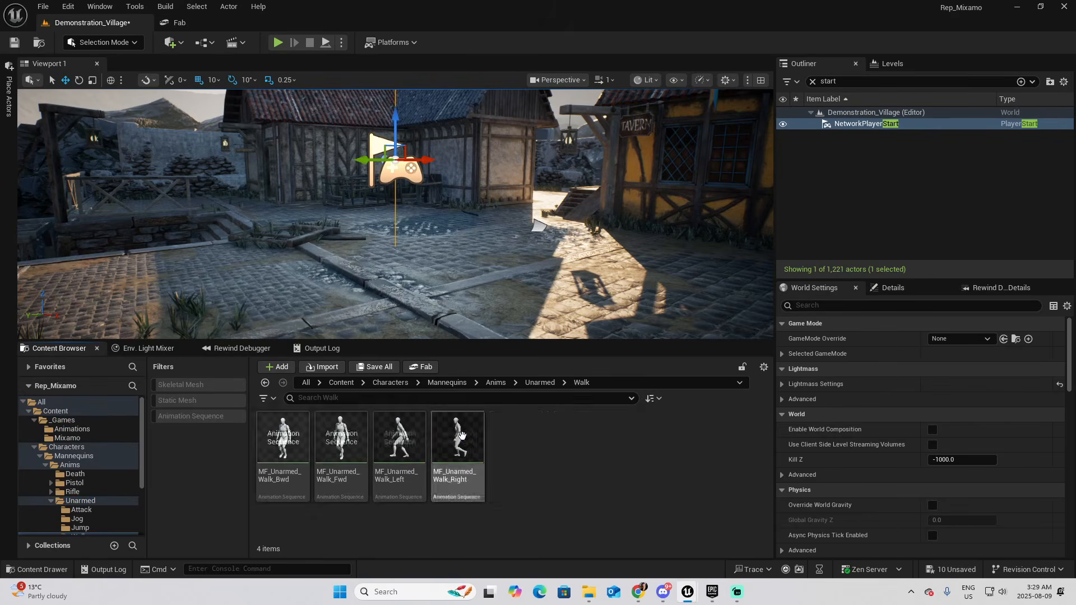
{"action": "left_click", "coordinate": [473, 433]}
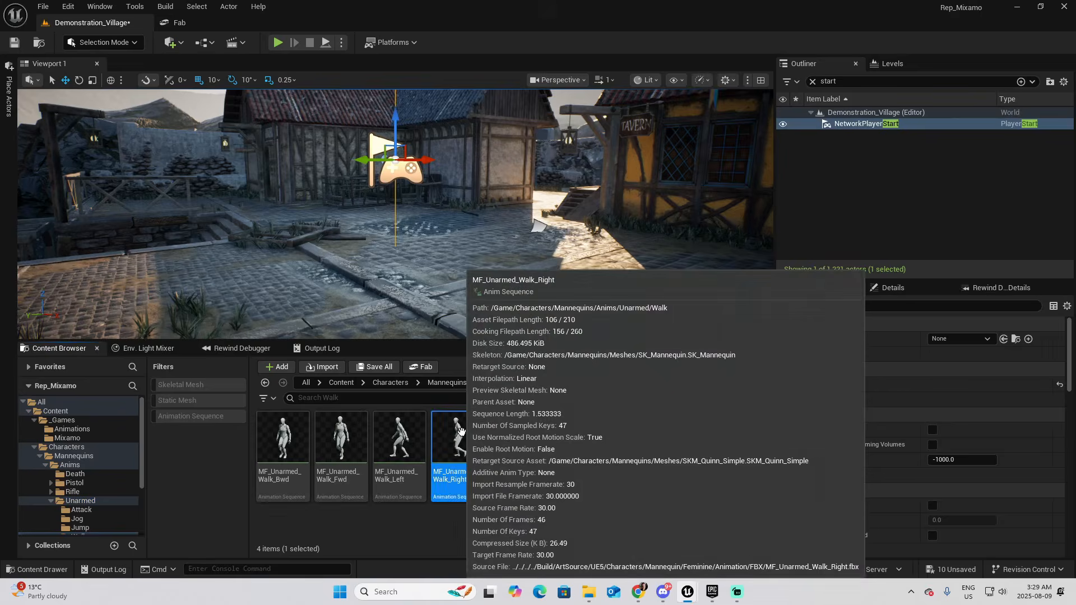
{"action": "right_click", "coordinate": [473, 433]}
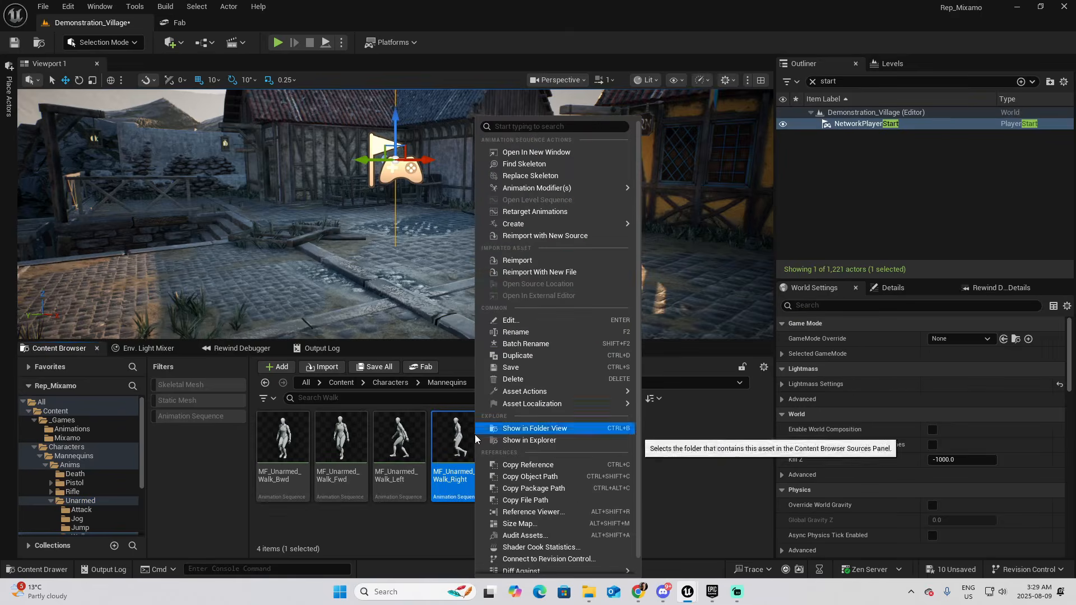
{"action": "left_click", "coordinate": [525, 211]}
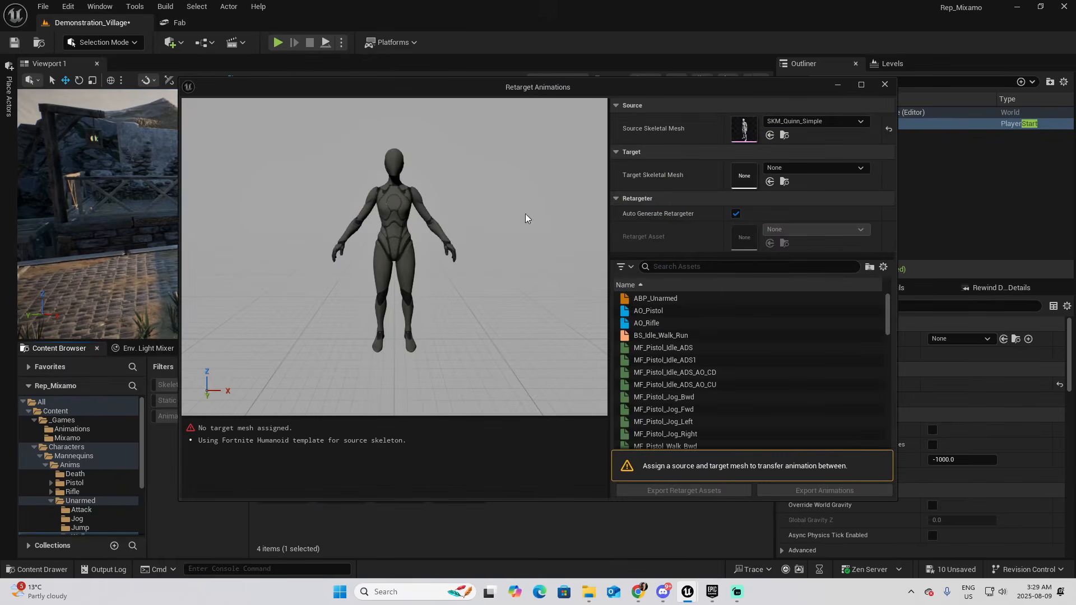
Step: Assign the imported Vanguard mesh as the target skeletal mesh for the retargeting
{"action": "left_click_drag", "start_coordinate": [738, 89], "coordinate": [888, 125]}
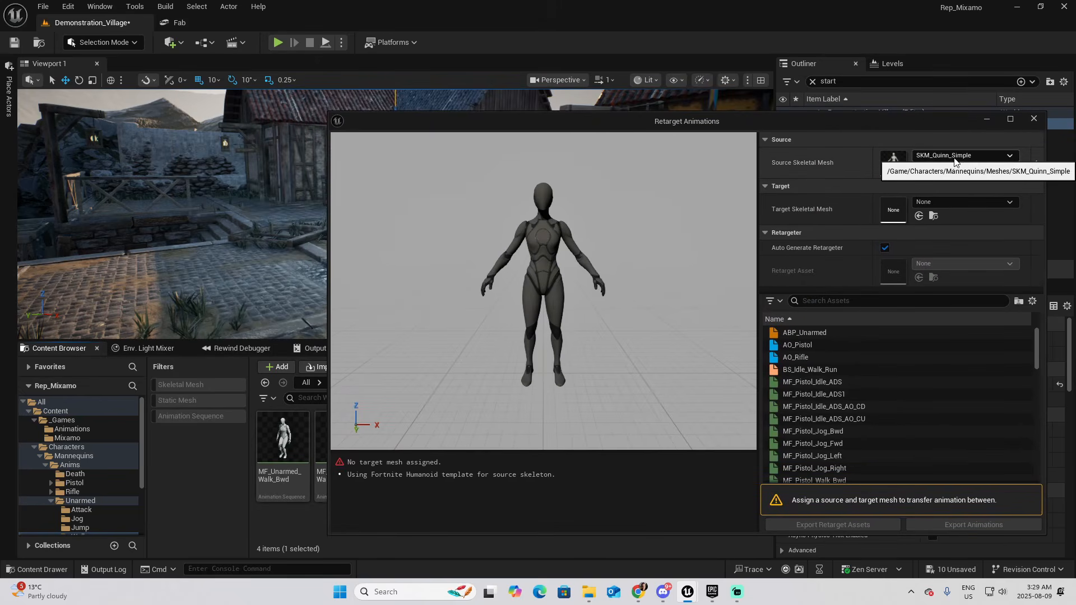
{"action": "left_click", "coordinate": [984, 201]}
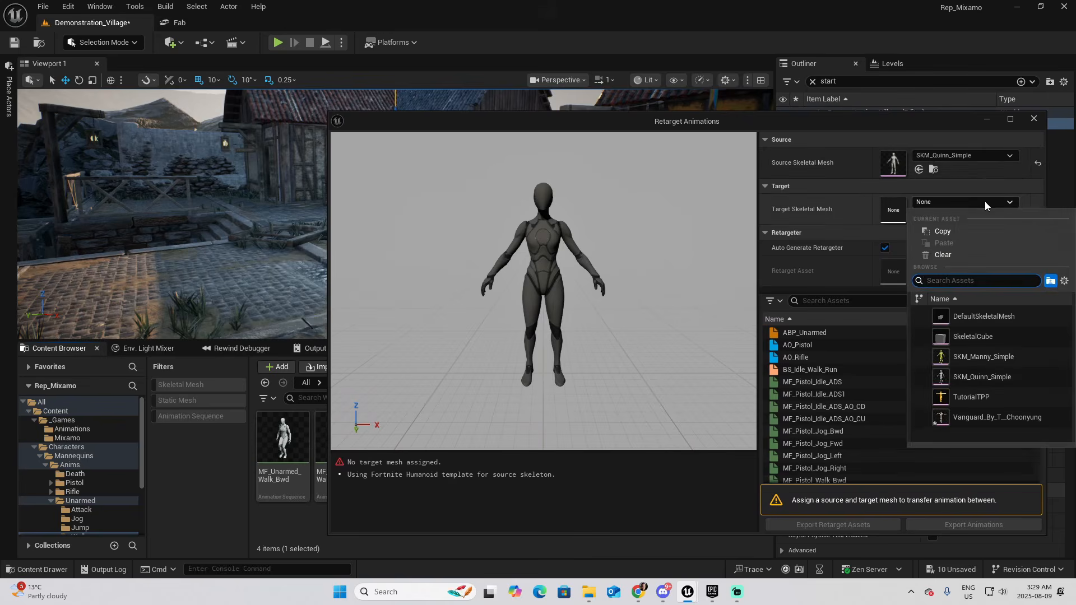
{"action": "left_click", "coordinate": [980, 418]}
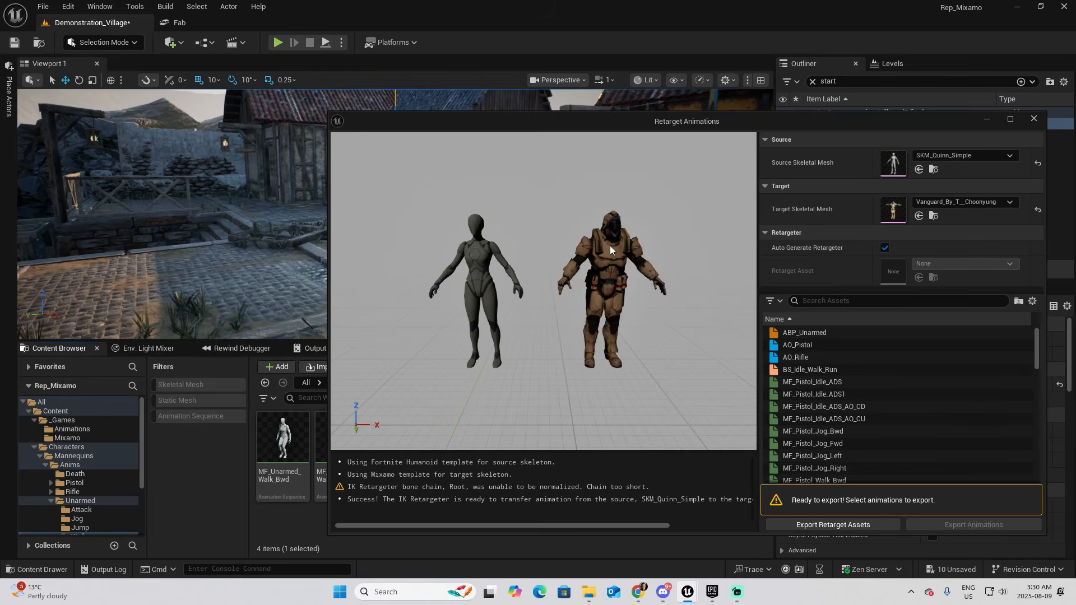
Step: Export all retargeted animation assets to _Games/Animations with the prefix 3p2Mix_
{"action": "left_click", "coordinate": [780, 393]}
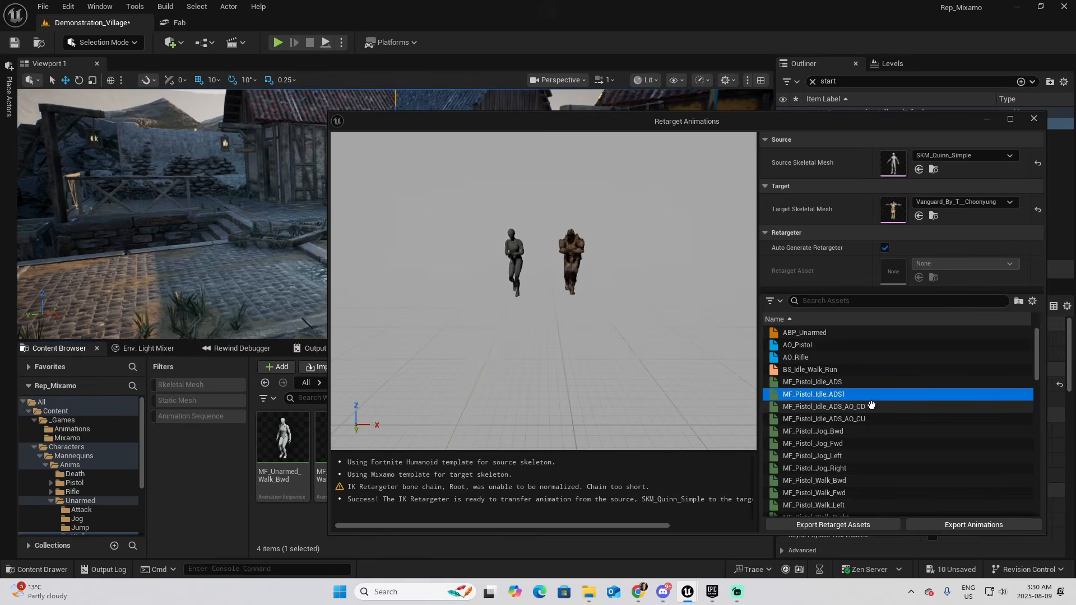
{"action": "key", "text": "ctrl+a"}
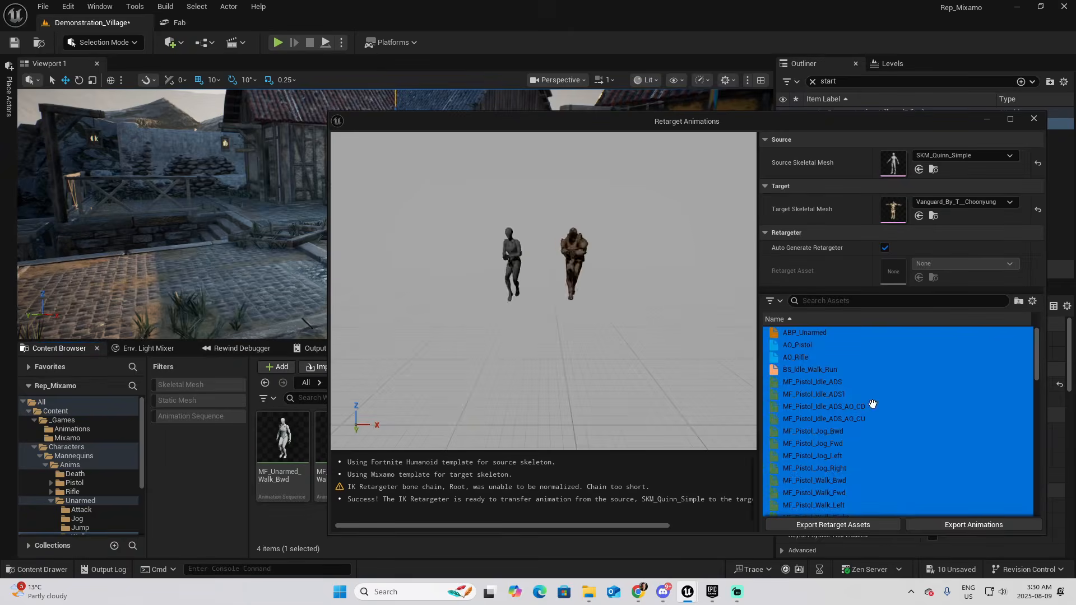
{"action": "left_click", "coordinate": [949, 525]}
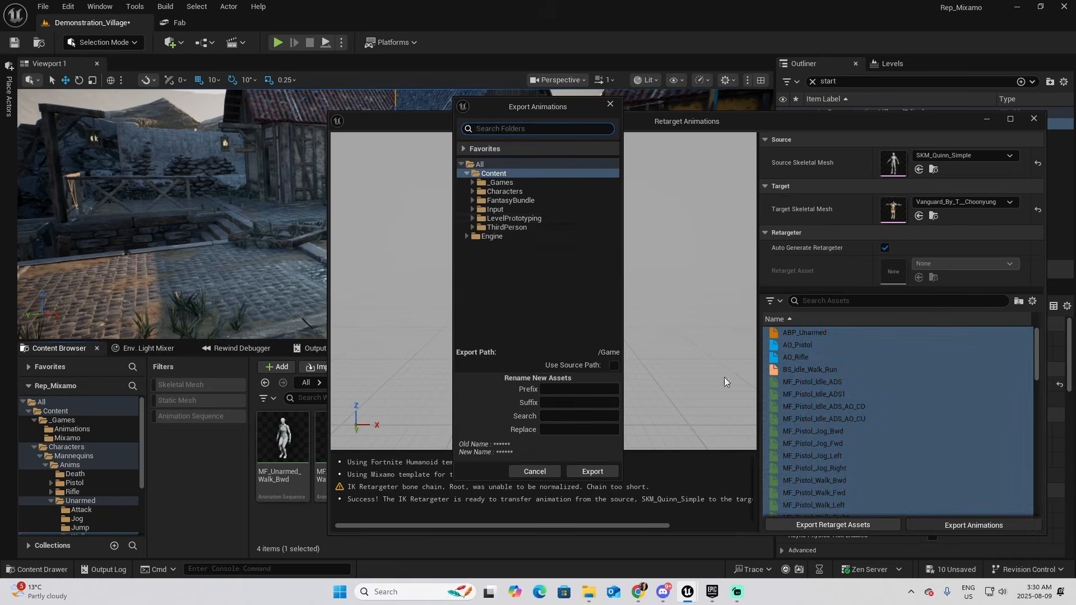
{"action": "left_click", "coordinate": [472, 182]}
{"action": "left_click", "coordinate": [504, 191]}
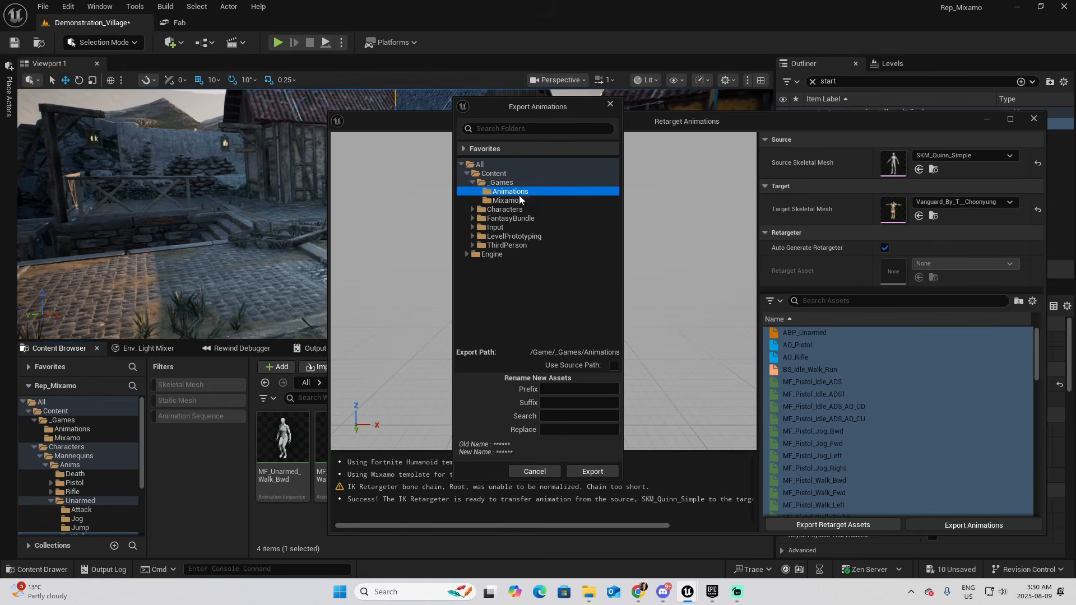
{"action": "left_click", "coordinate": [566, 387]}
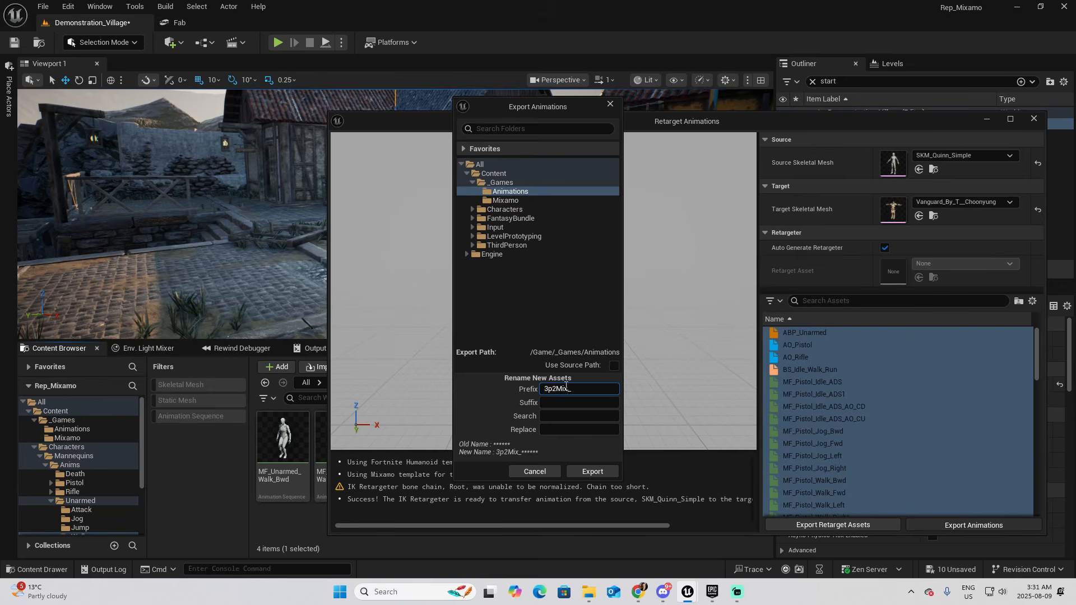
{"action": "type", "text": "3p2Mix_"}
{"action": "left_click", "coordinate": [589, 471]}
{"action": "left_click", "coordinate": [630, 346]}
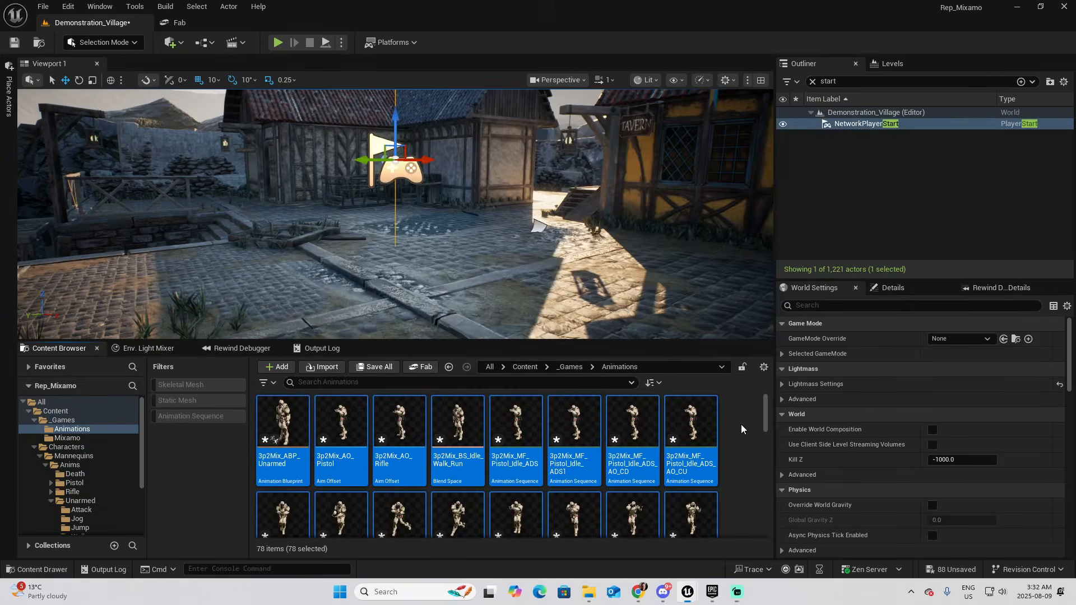
Step: Open the 3p2Mix_MF_Pistol_Jog_Fwd animation, dock it in the main editor window, and close the leftover empty window
{"action": "left_click", "coordinate": [741, 425]}
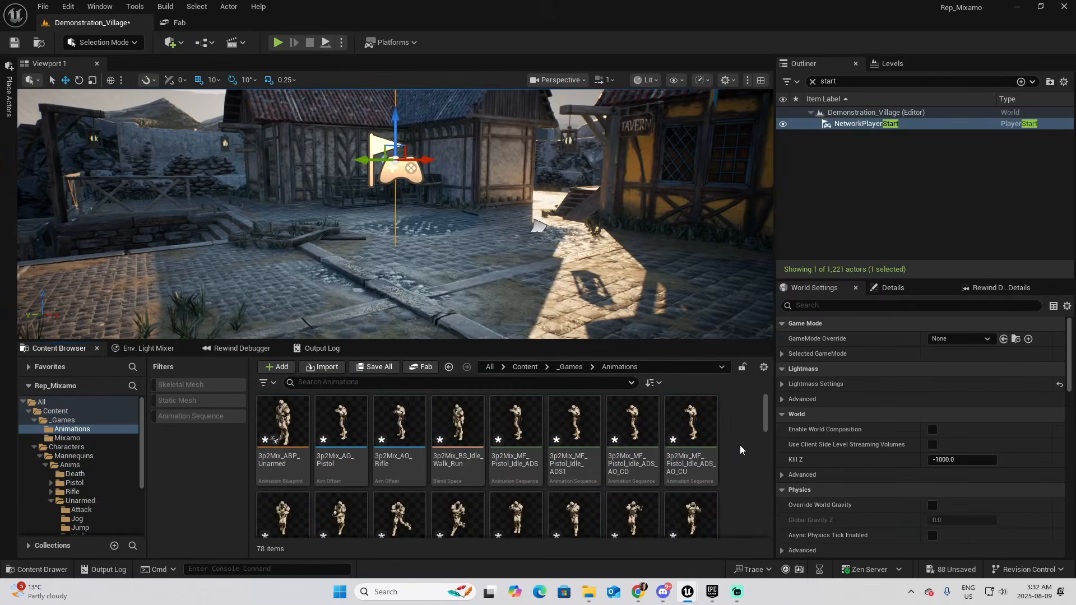
{"action": "scroll", "coordinate": [740, 445], "scroll_direction": "down", "scroll_amount": 1}
{"action": "double_click", "coordinate": [339, 480]}
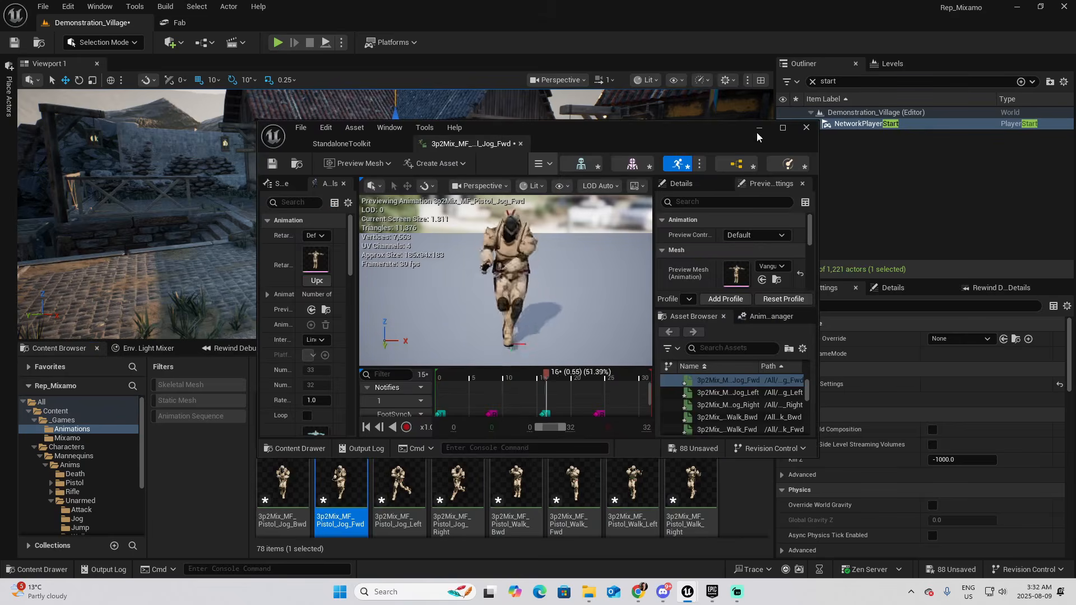
{"action": "left_click_drag", "start_coordinate": [475, 144], "coordinate": [304, 29]}
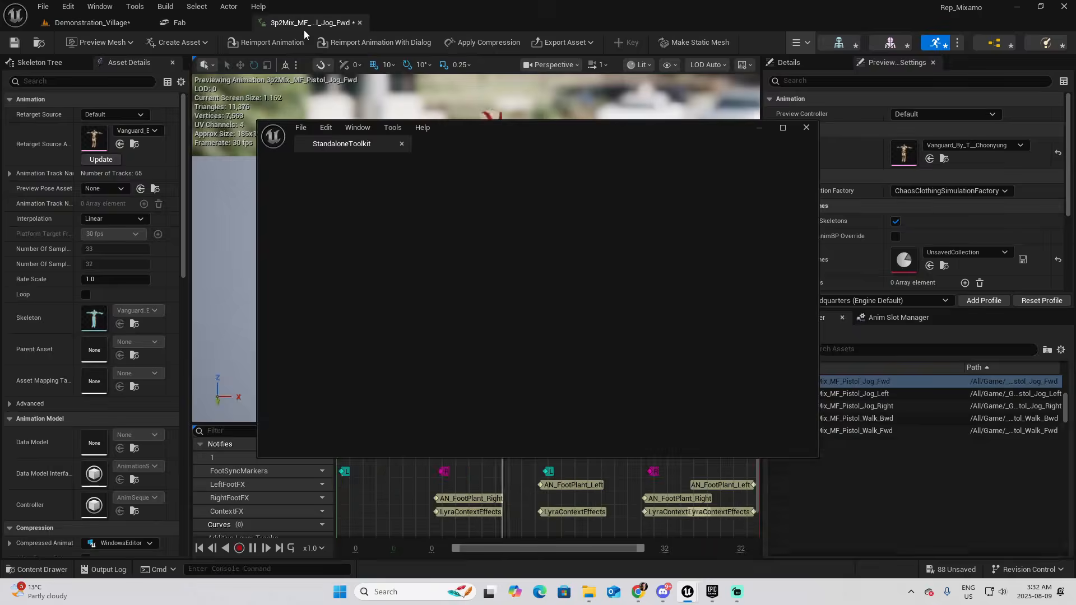
{"action": "left_click", "coordinate": [805, 128]}
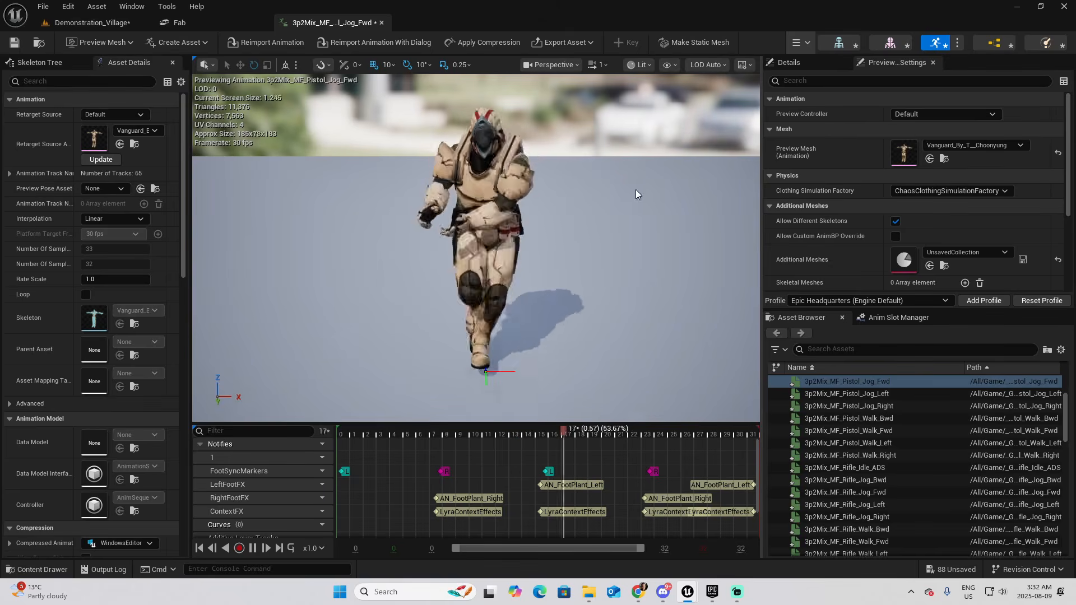
Step: Inspect the Vanguard skeleton's bone hierarchy, and open the BP_ThirdPersonCharacter blueprint from the ThirdPerson/Blueprints folder
{"action": "left_click", "coordinate": [838, 42]}
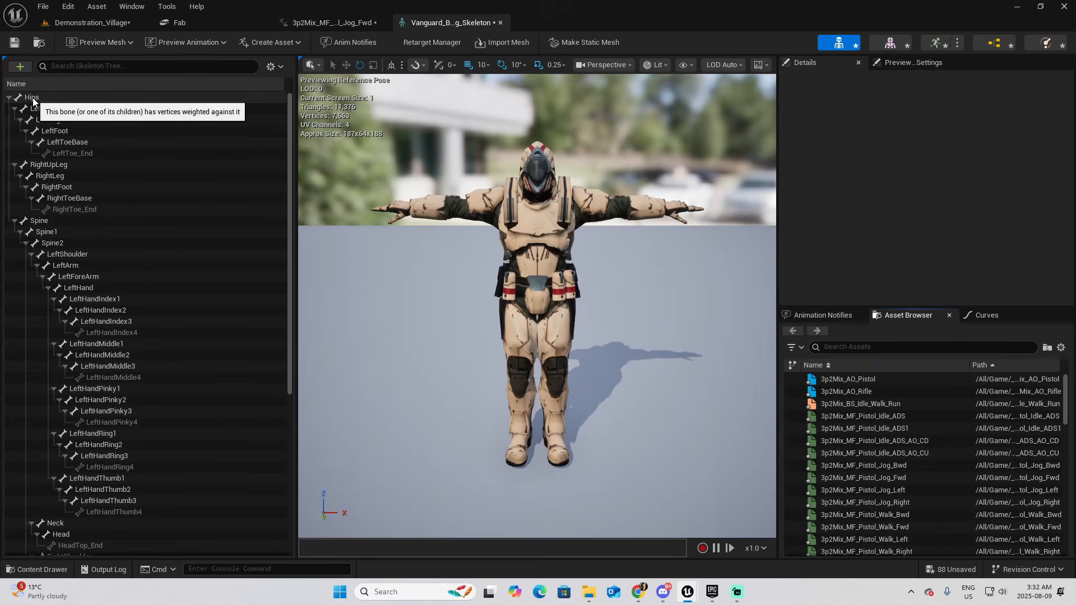
{"action": "left_click", "coordinate": [90, 22]}
{"action": "left_click", "coordinate": [33, 446]}
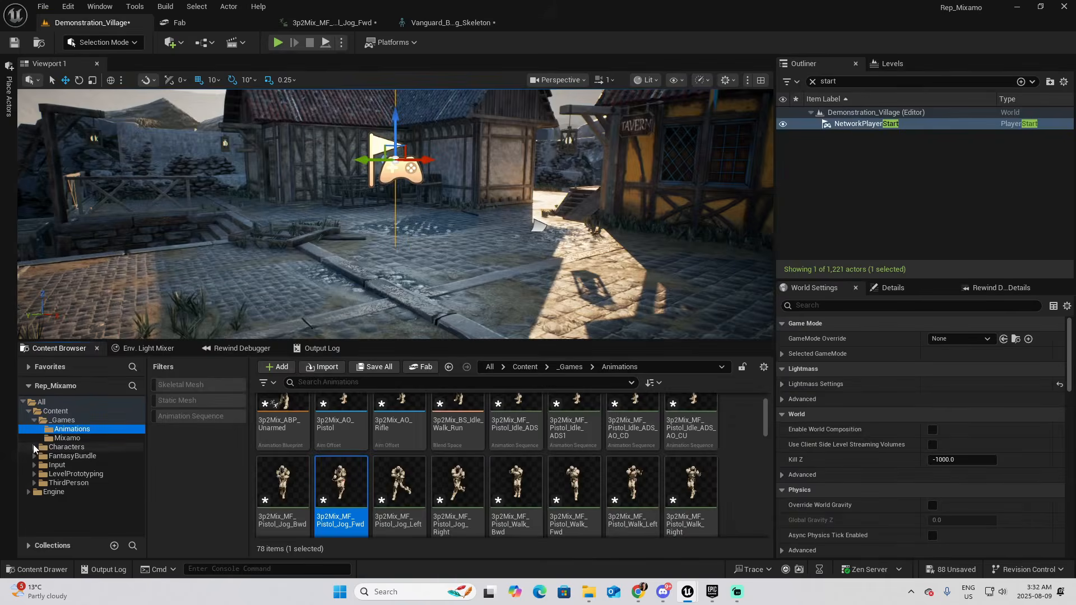
{"action": "left_click", "coordinate": [68, 483]}
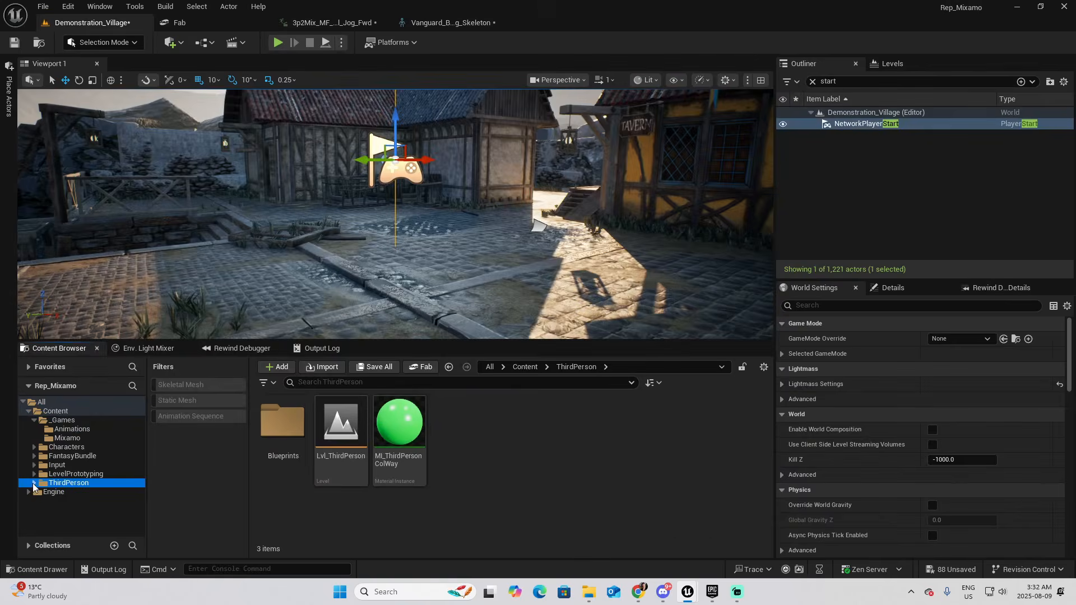
{"action": "double_click", "coordinate": [283, 434]}
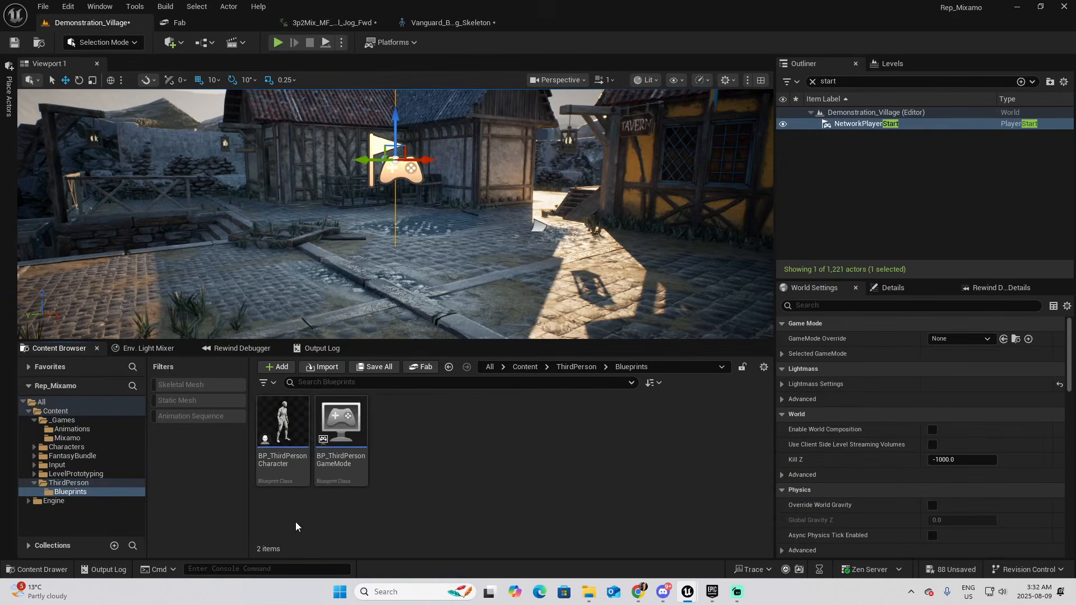
{"action": "double_click", "coordinate": [283, 431]}
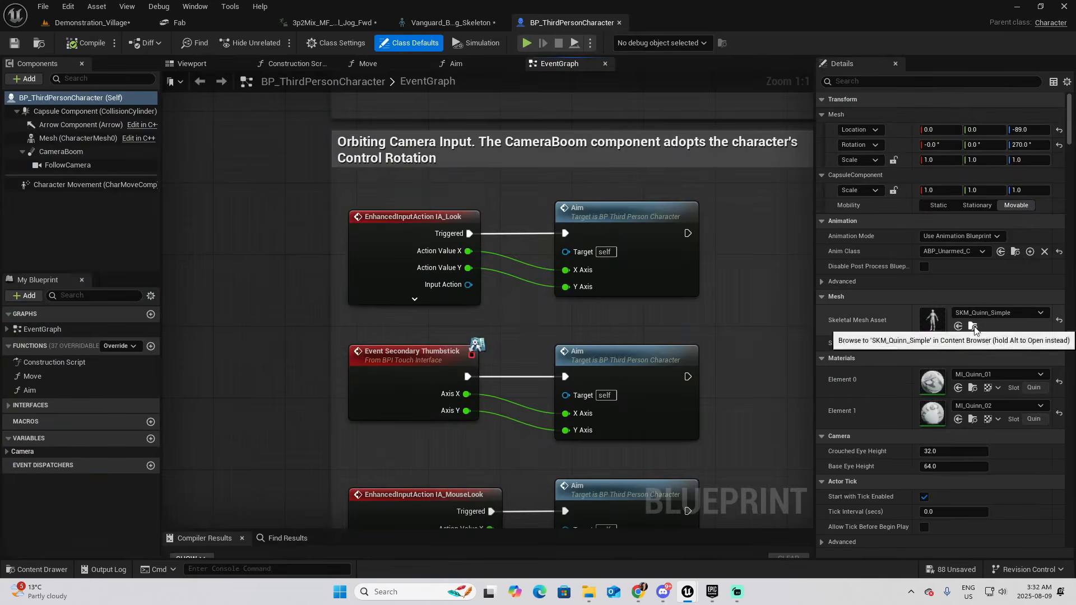
Step: Open the SK_Mannequin skeleton through the character's SKM_Quinn_Simple mesh and compare its root bone with the Vanguard skeleton's top bone
{"action": "left_click", "coordinate": [974, 326]}
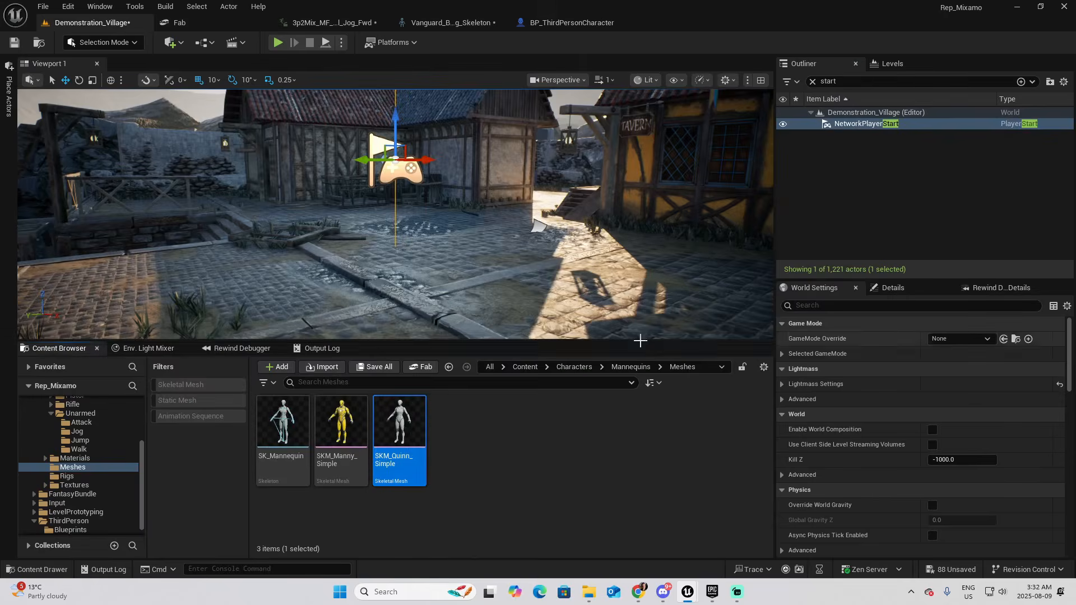
{"action": "double_click", "coordinate": [408, 424]}
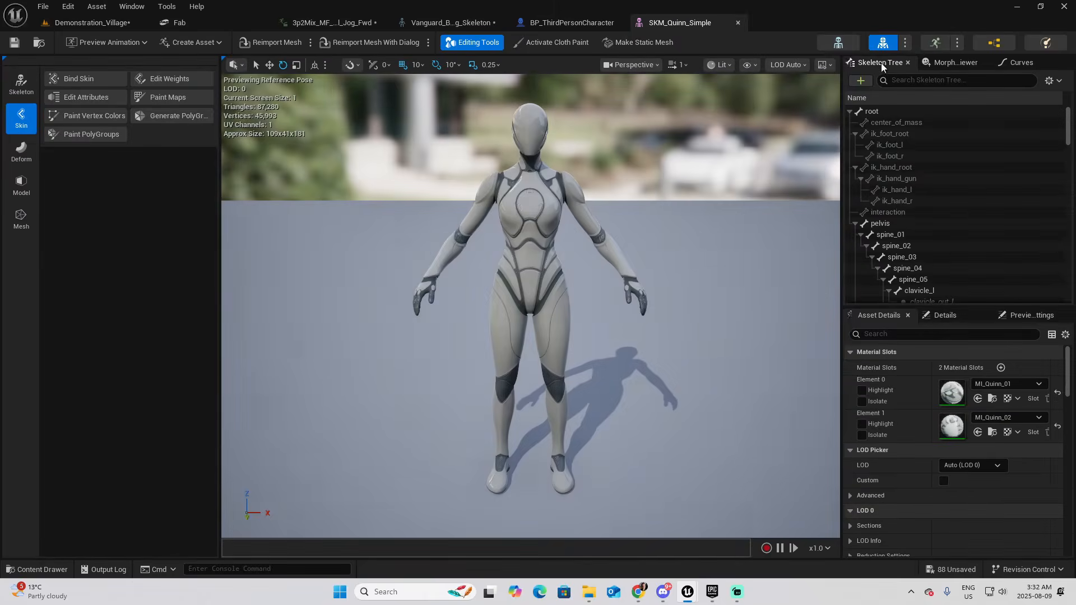
{"action": "left_click", "coordinate": [839, 43]}
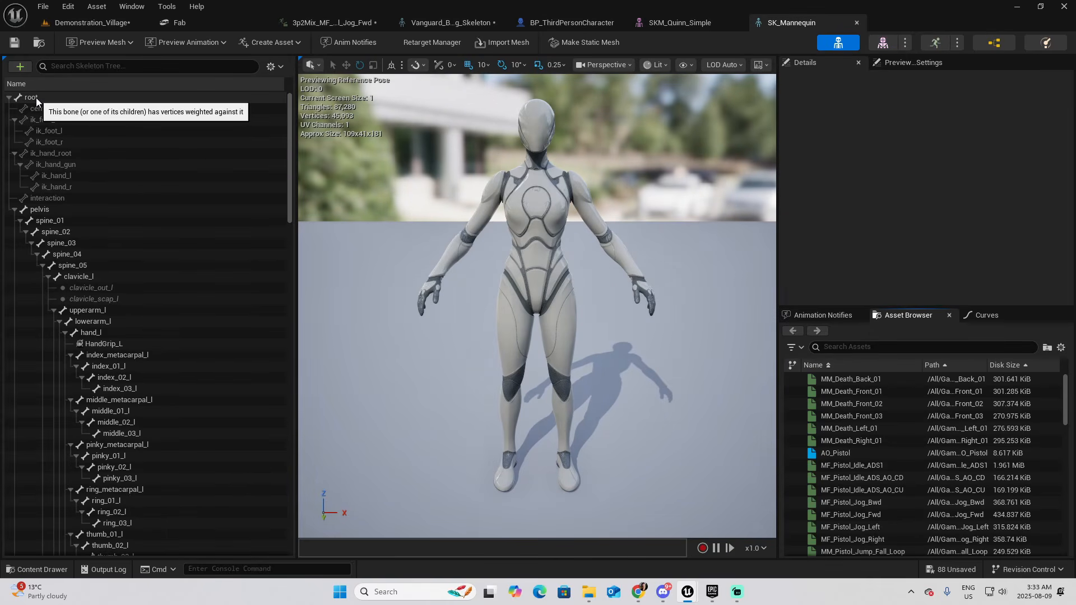
{"action": "left_click", "coordinate": [422, 25]}
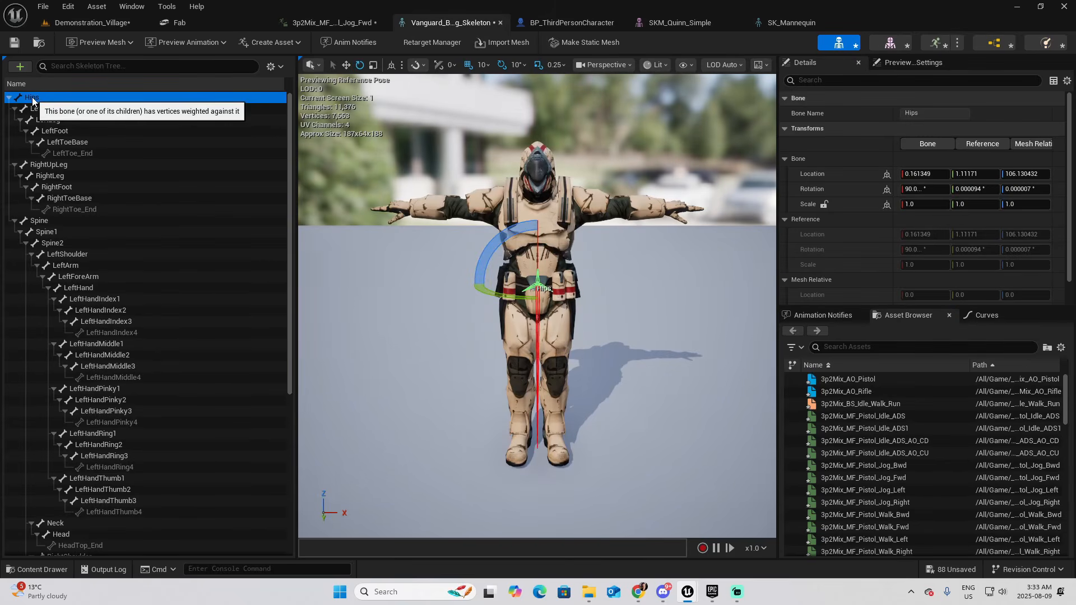
Step: Set the Skeletal Mesh Asset of BP_ThirdPersonCharacter to the imported Vanguard mesh, with the character shown in the blueprint viewport
{"action": "left_click", "coordinate": [561, 24]}
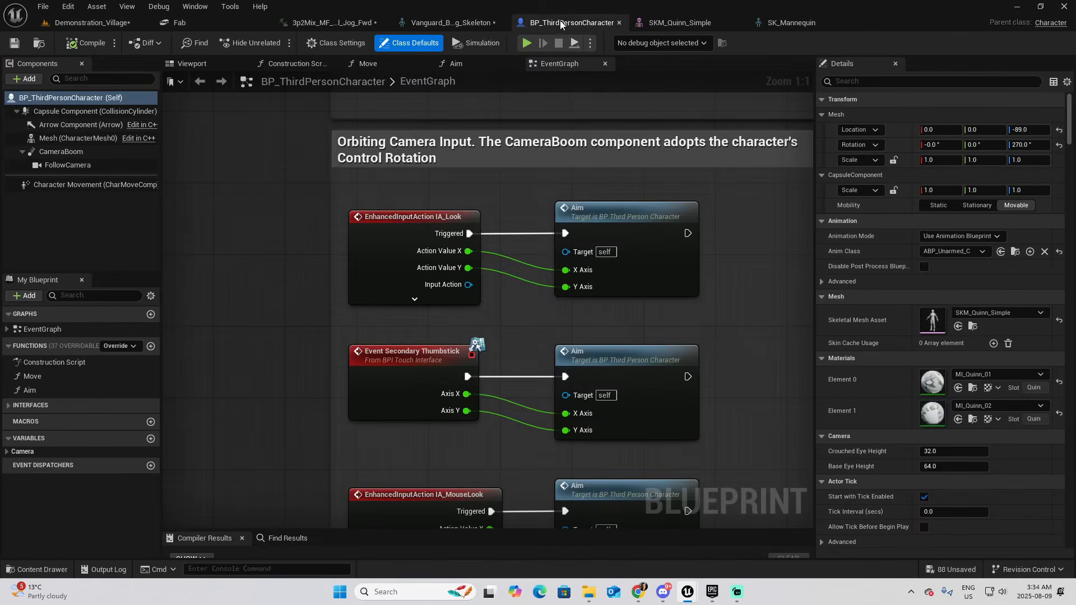
{"action": "left_click", "coordinate": [230, 65]}
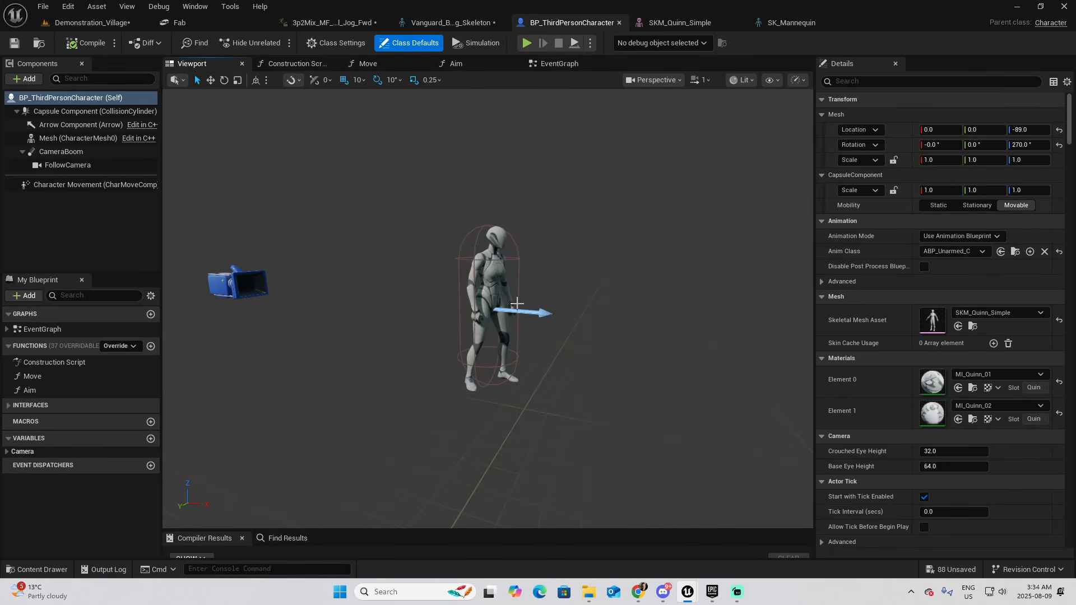
{"action": "left_click", "coordinate": [1040, 313]}
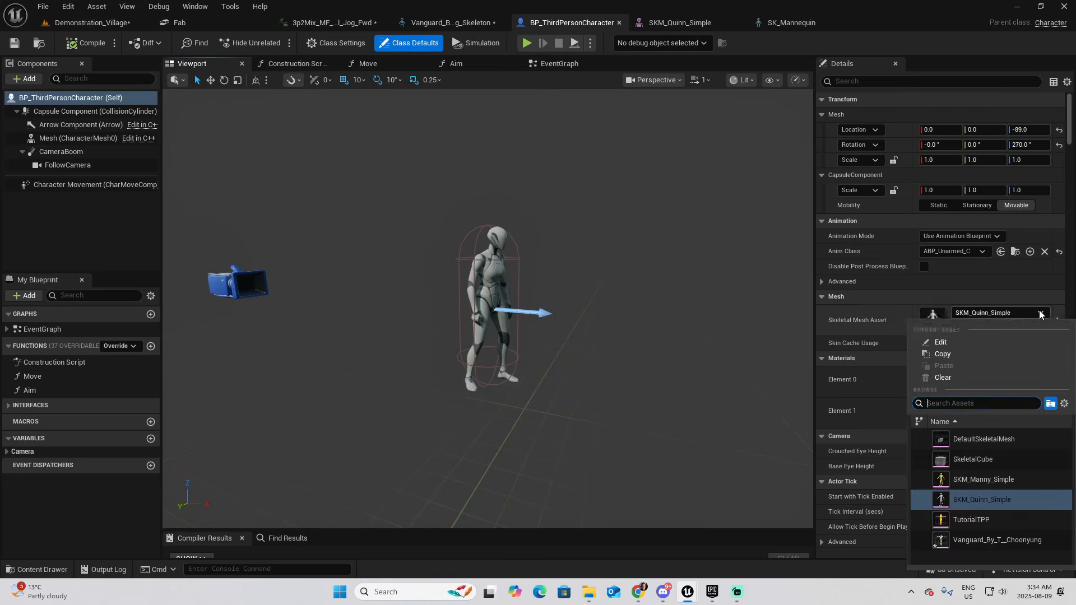
{"action": "left_click", "coordinate": [975, 540]}
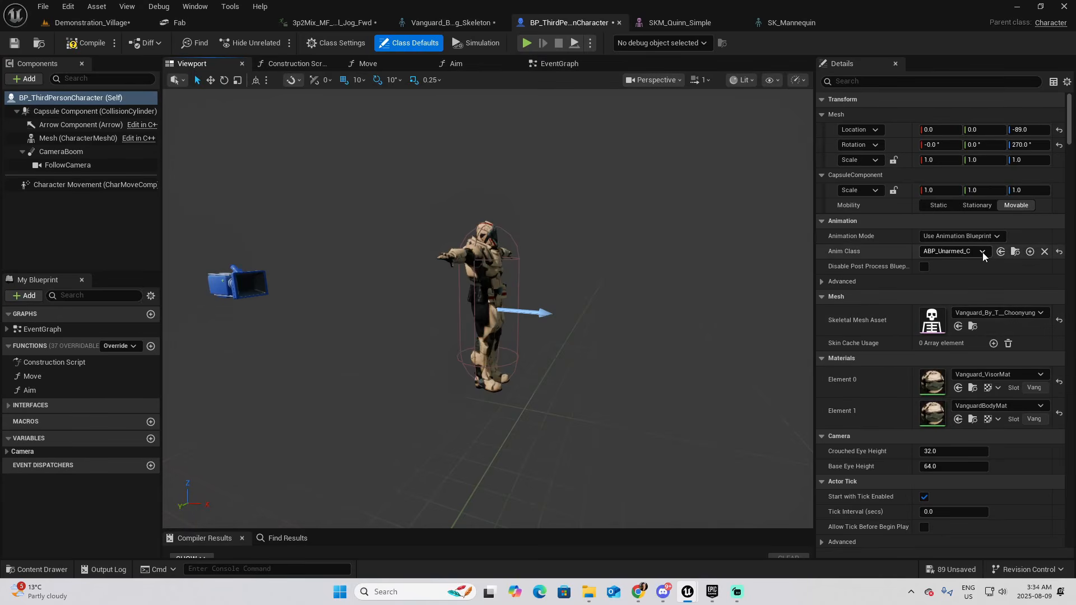
Step: Check the retargeted assets in _Games/Animations, set the BP_ThirdPersonCharacter Anim Class to 3p2Mix_ABP_Unarmed, and compile the blueprint
{"action": "left_click", "coordinate": [79, 22]}
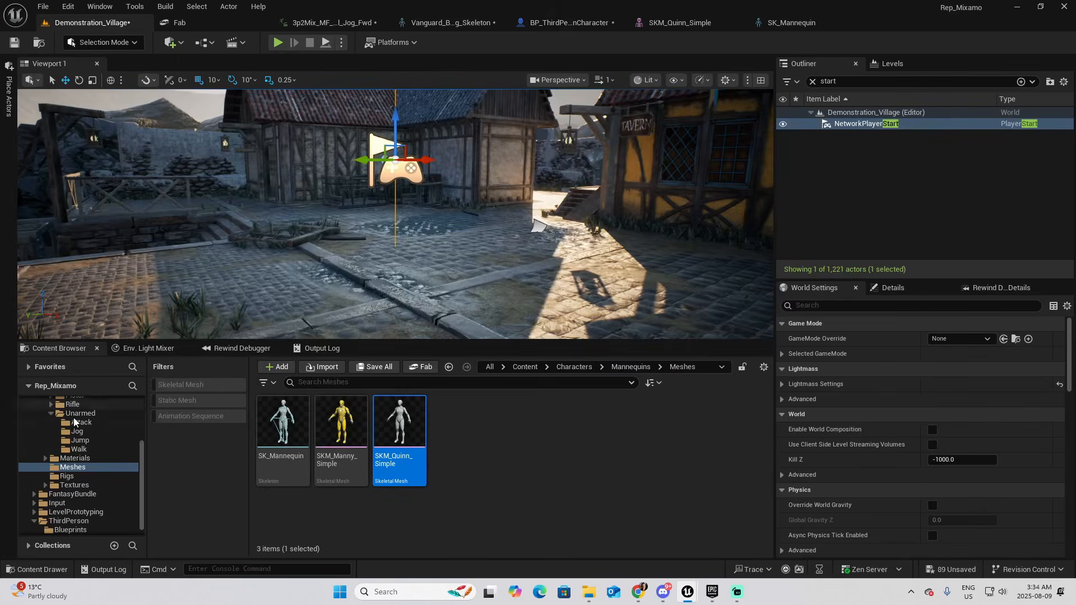
{"action": "left_click_drag", "start_coordinate": [143, 455], "coordinate": [143, 393]}
{"action": "left_click", "coordinate": [84, 429]}
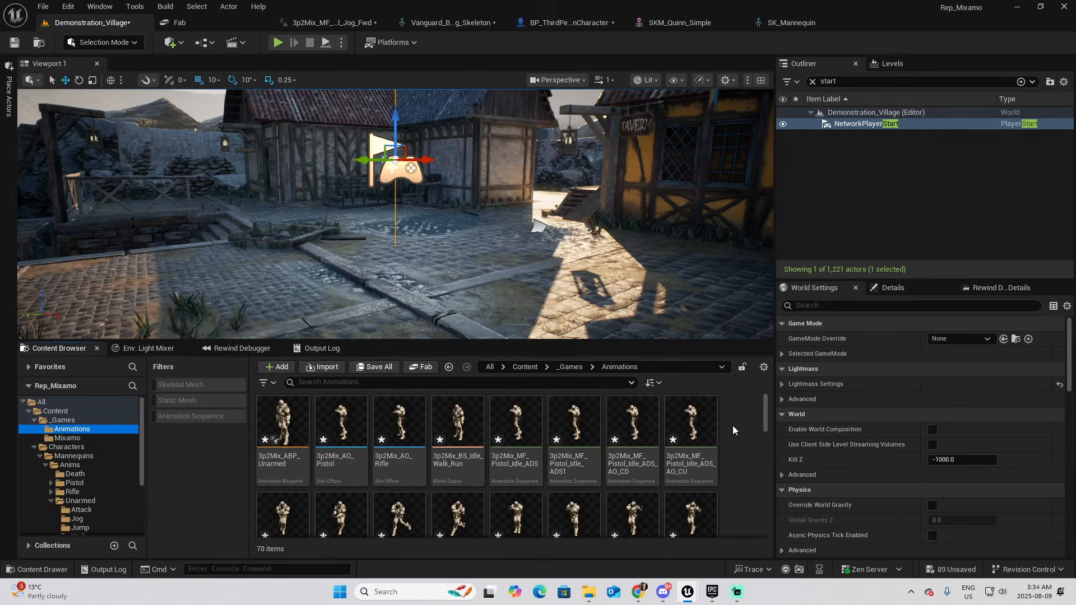
{"action": "left_click", "coordinate": [568, 22]}
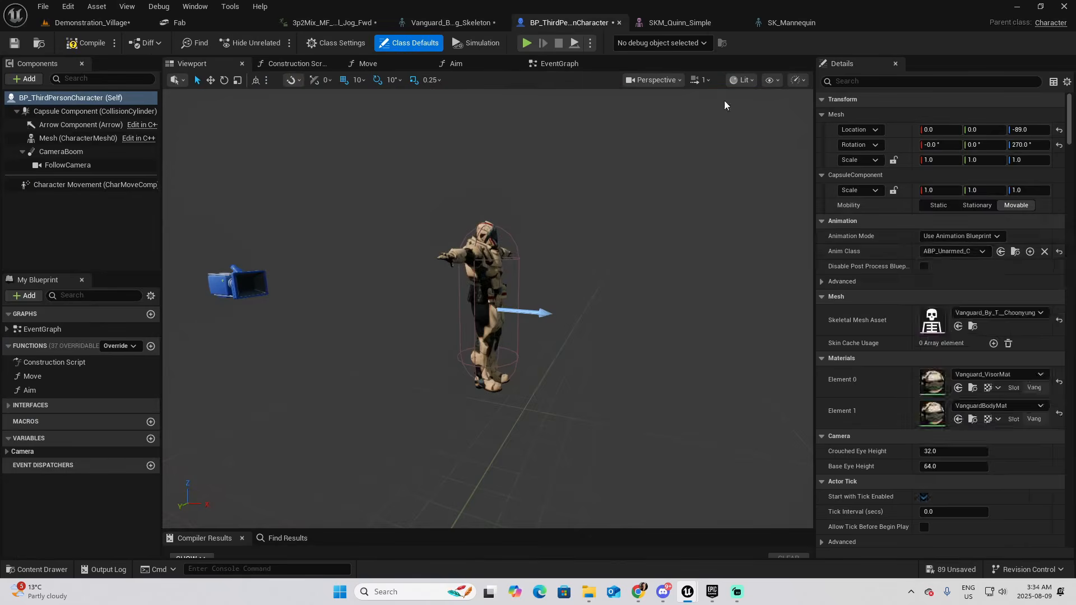
{"action": "left_click", "coordinate": [984, 251]}
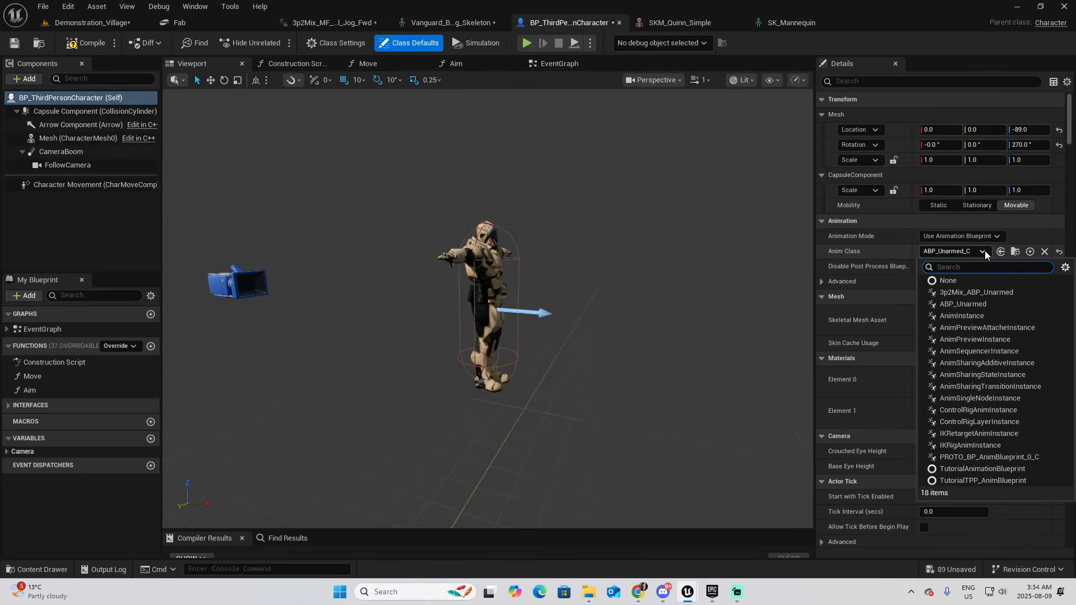
{"action": "left_click", "coordinate": [976, 291]}
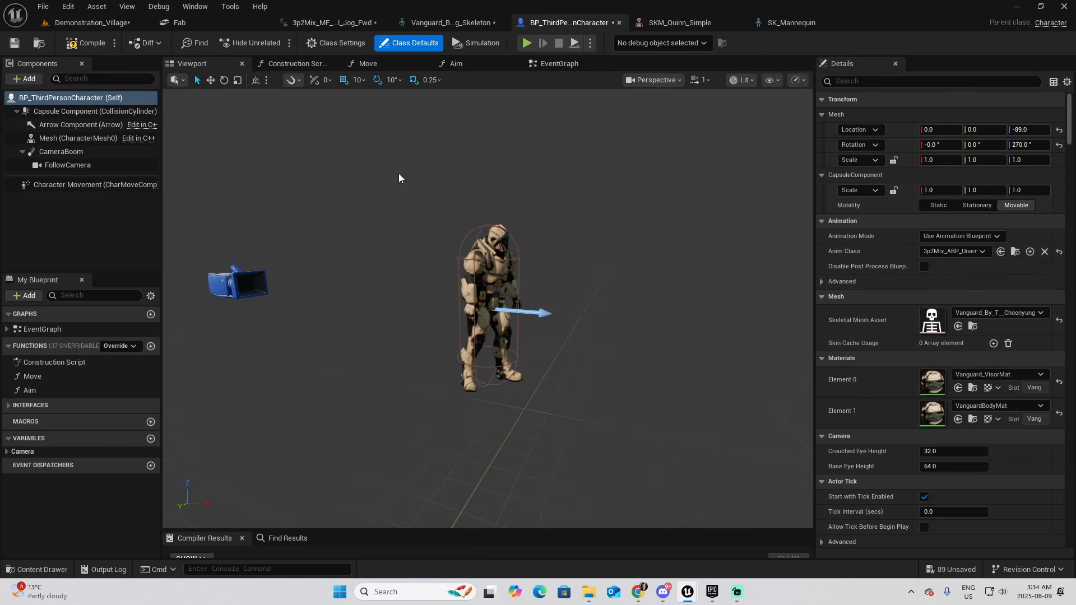
{"action": "left_click", "coordinate": [84, 44]}
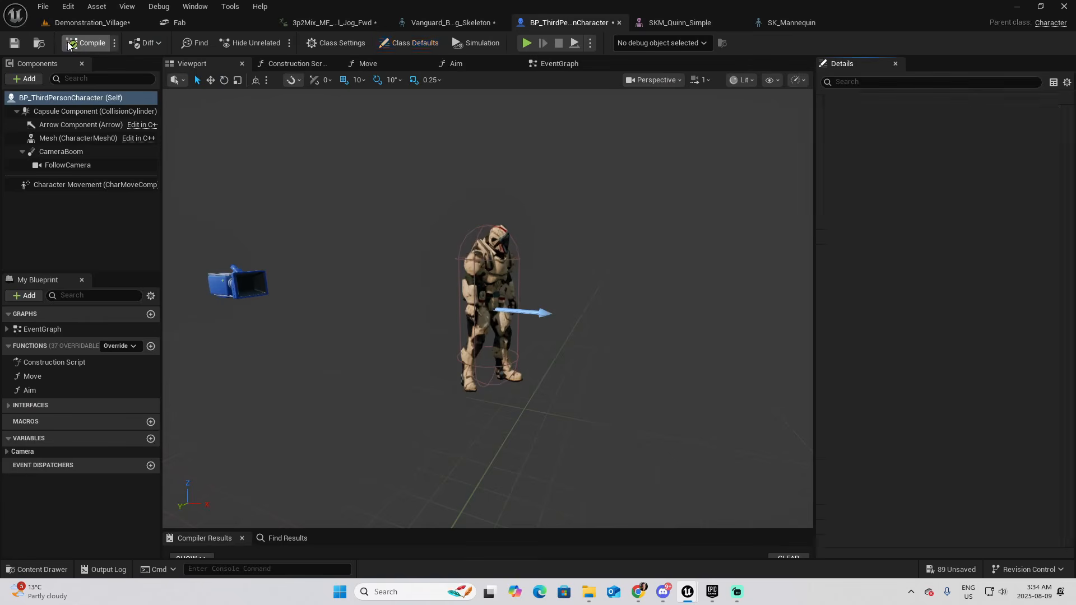
Step: Play the Demonstration_Village level, run the character in all directions to examine its movement animations, and stop the session
{"action": "left_click", "coordinate": [92, 23]}
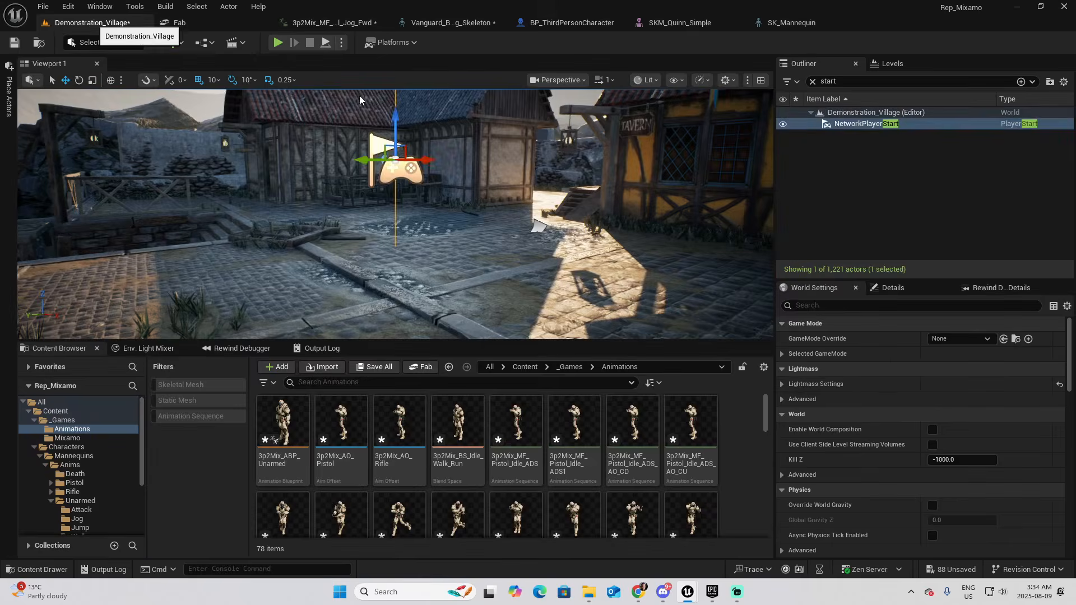
{"action": "left_click", "coordinate": [276, 42]}
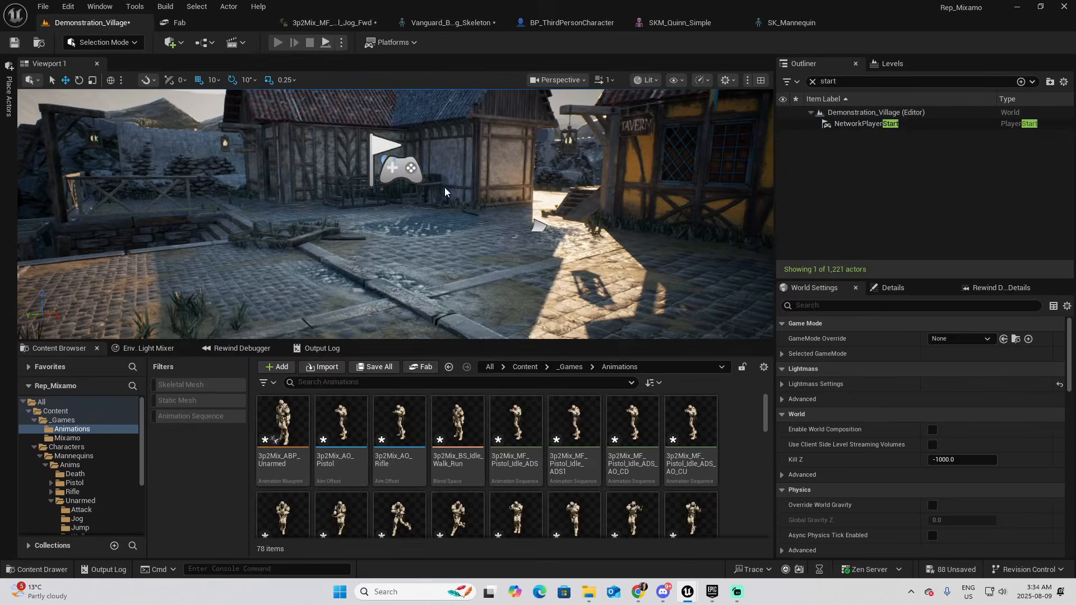
{"action": "key", "text": "w"}
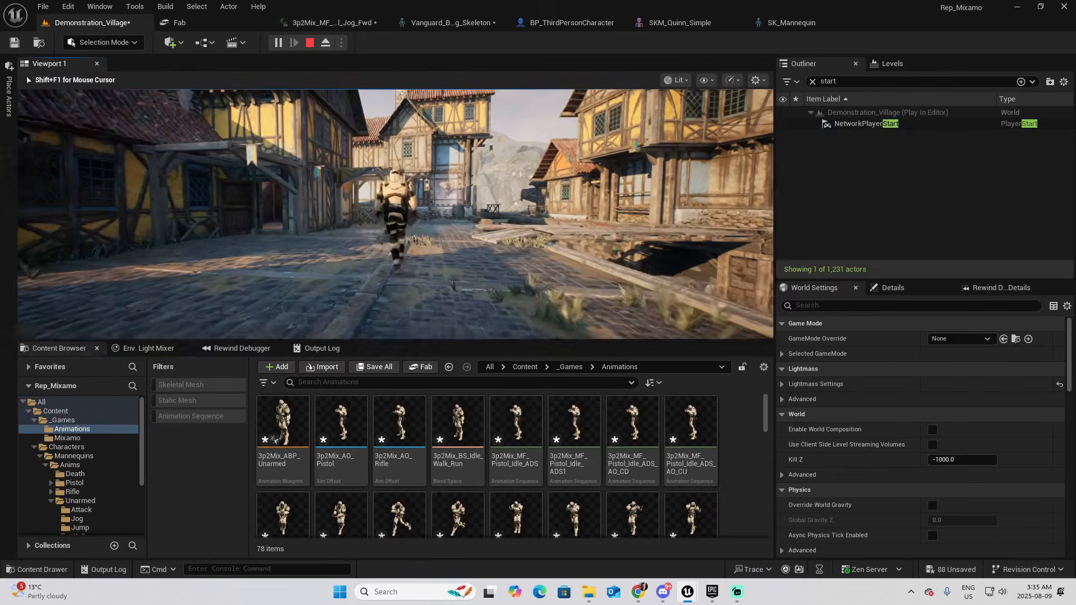
{"action": "key", "text": "s"}
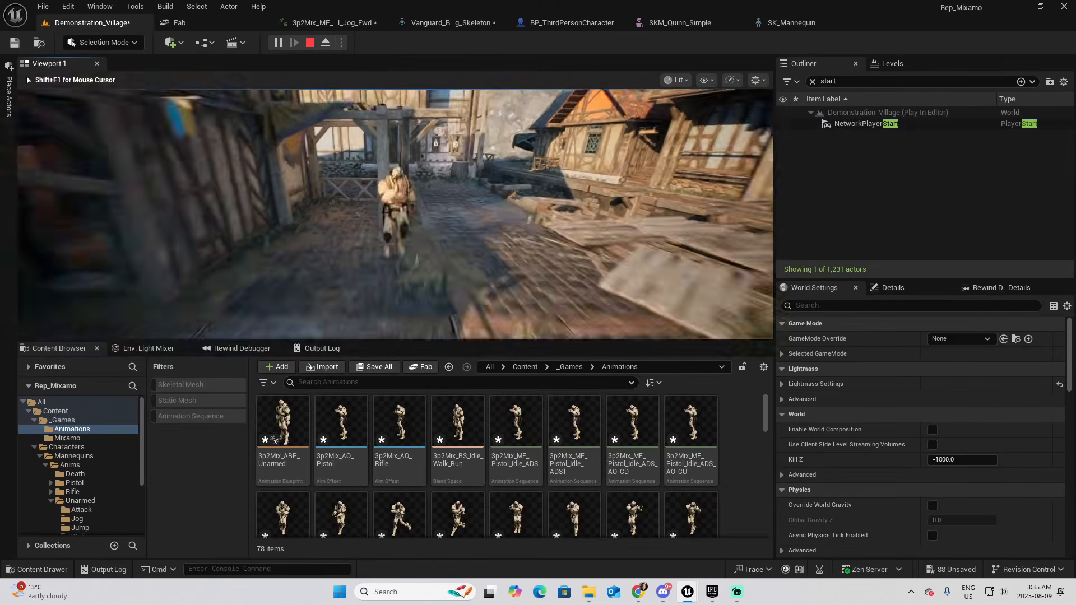
{"action": "key", "text": "d"}
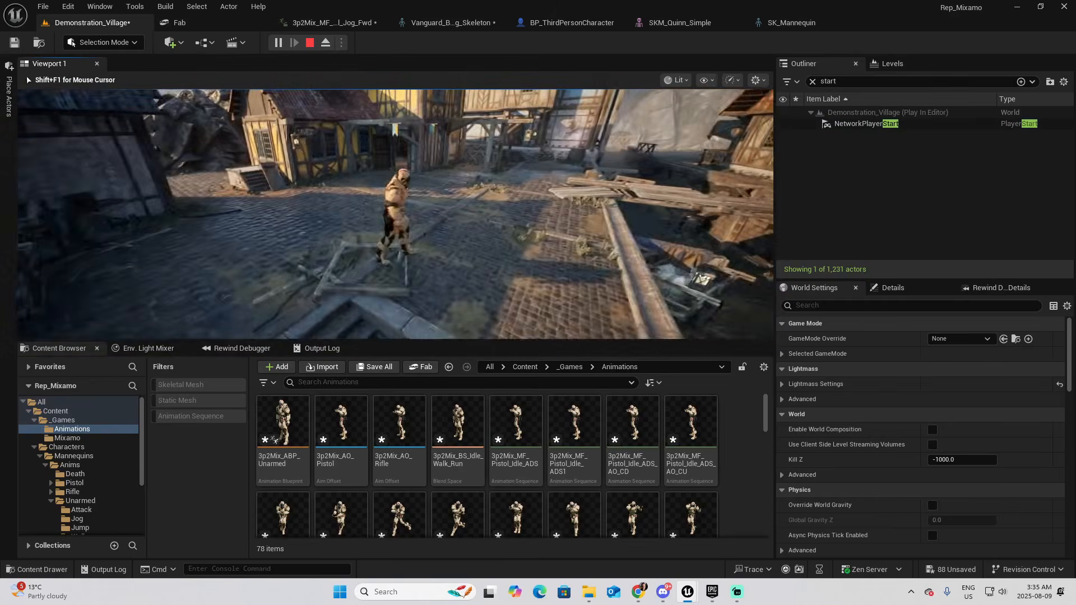
{"action": "key", "text": "a"}
{"action": "key", "text": "w"}
{"action": "key", "text": "d"}
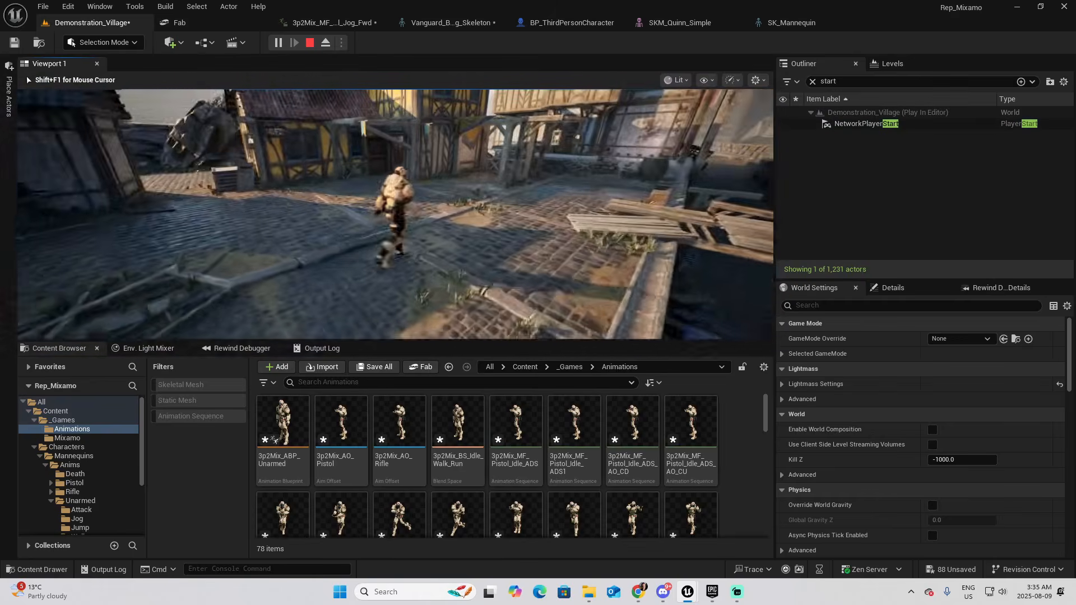
{"action": "key", "text": "w"}
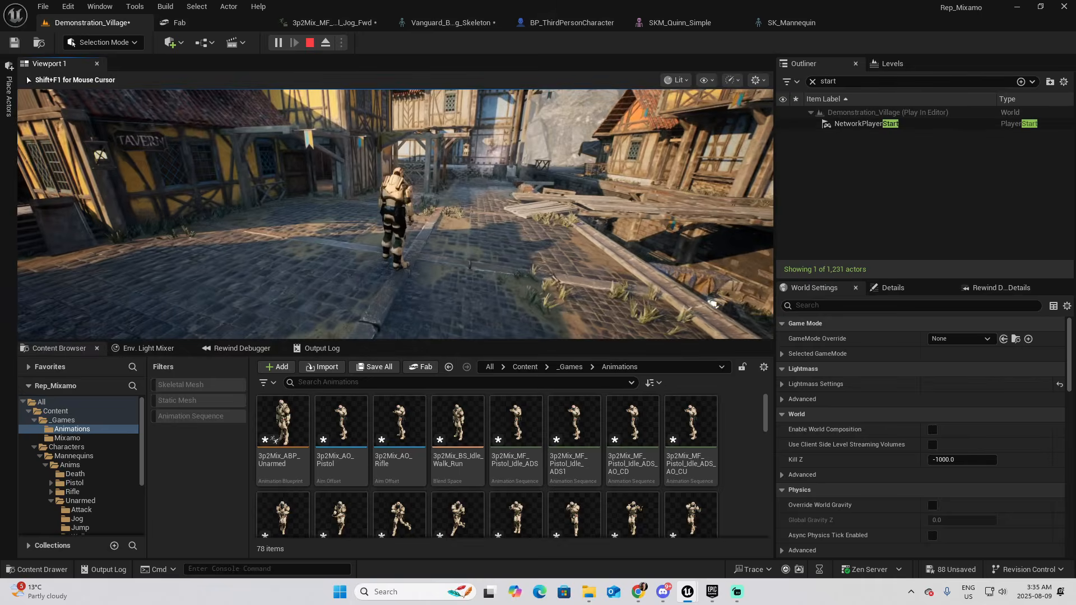
{"action": "key", "text": "Escape"}
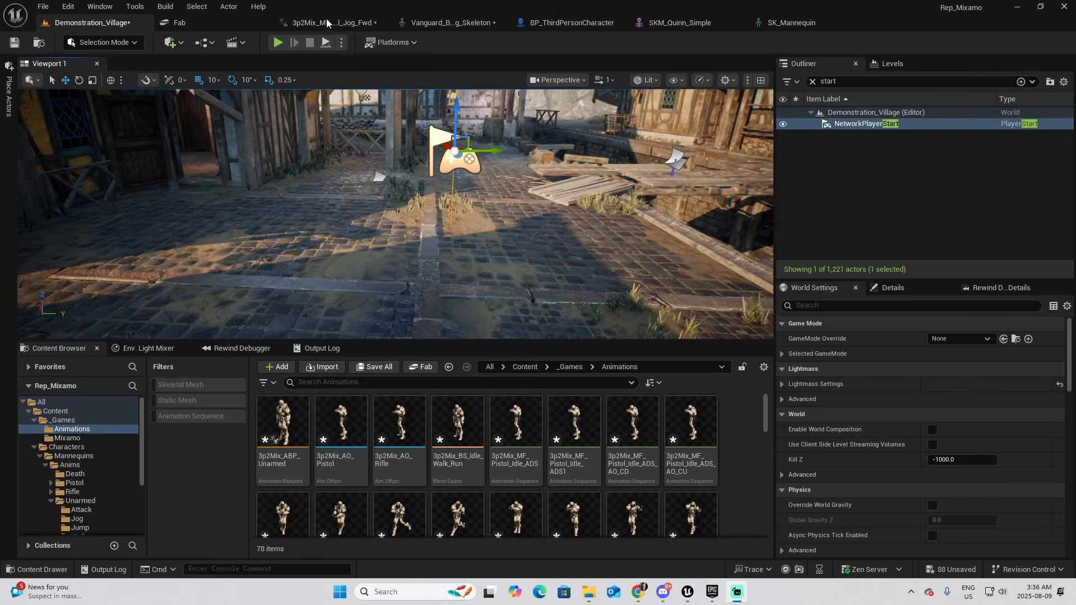
Step: Restore BP_ThirdPersonCharacter to the ABP_Unarmed Anim Class and the SKM_Quinn_Simple skeletal mesh
{"action": "left_click", "coordinate": [560, 23]}
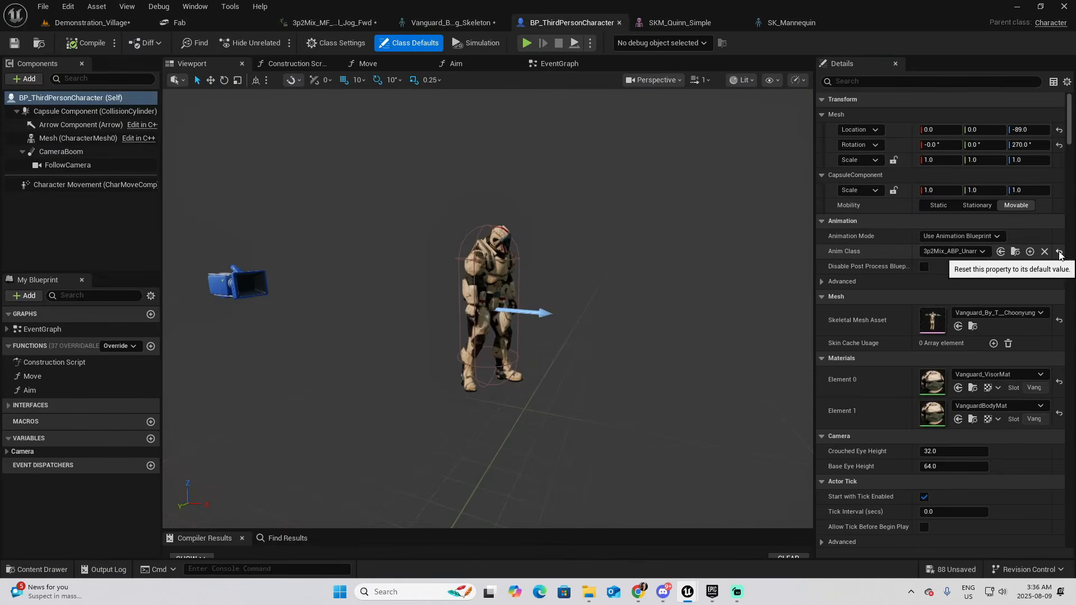
{"action": "left_click", "coordinate": [984, 251]}
{"action": "left_click", "coordinate": [1043, 313]}
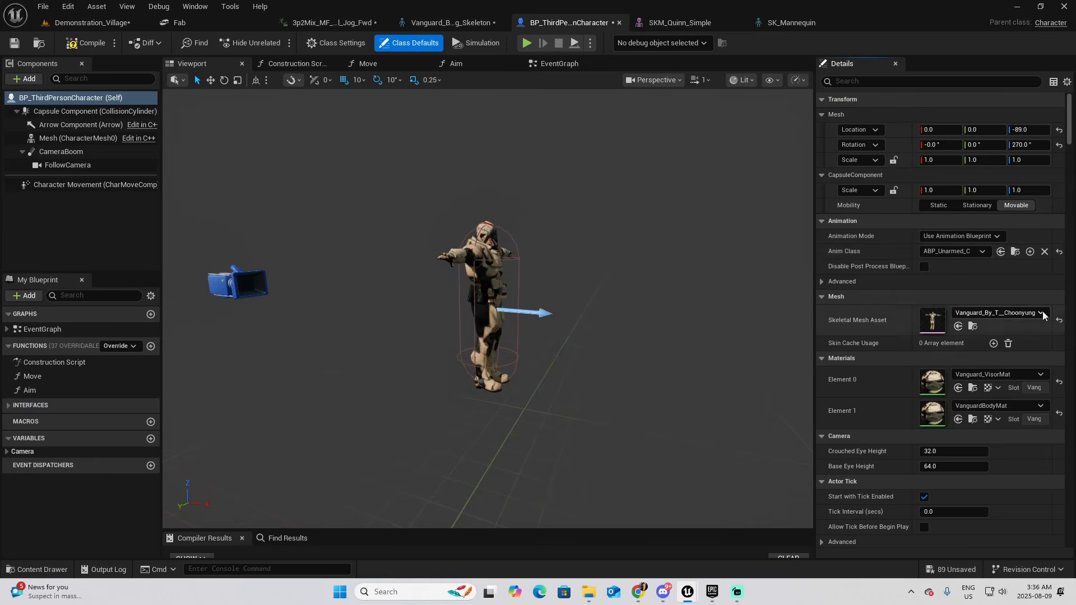
{"action": "left_click", "coordinate": [978, 506]}
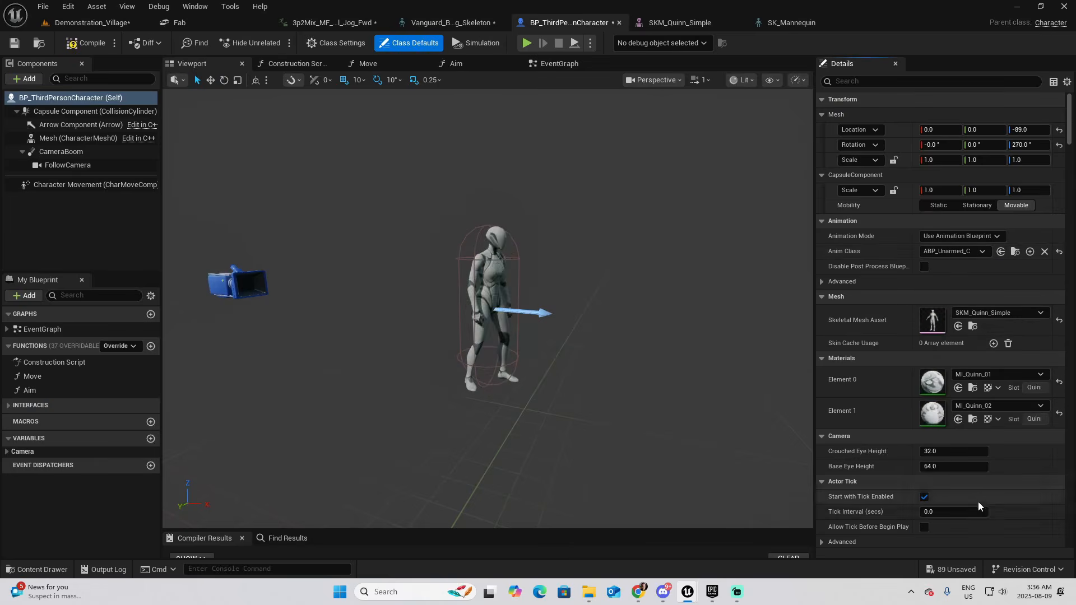
Step: Delete all retargeted 3p2Mix_ assets from the _Games/Animations folder and go up to the _Games folder
{"action": "left_click", "coordinate": [97, 21]}
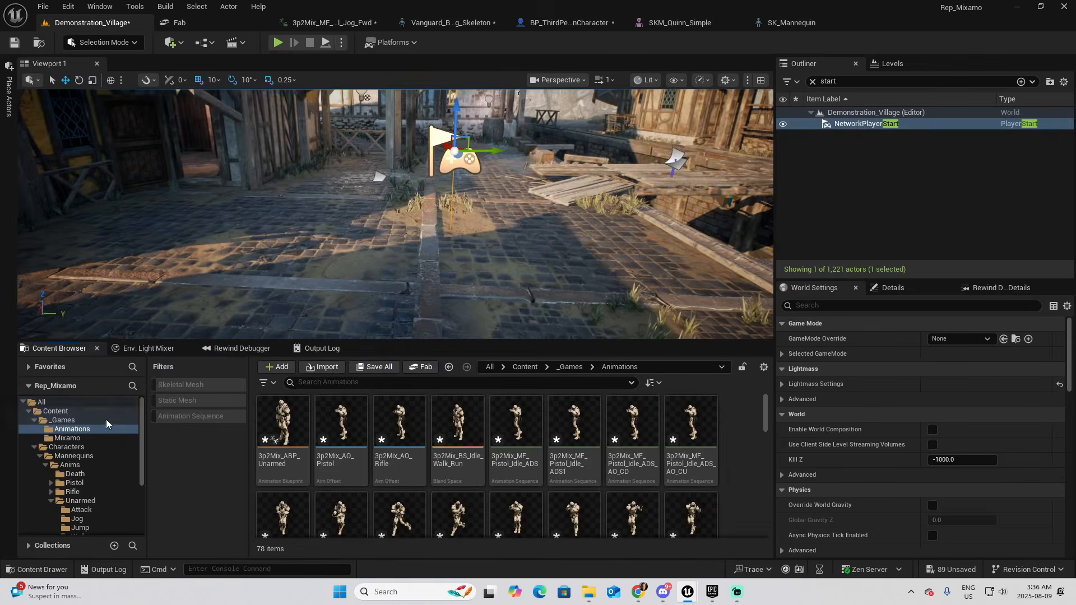
{"action": "key", "text": "ctrl+a"}
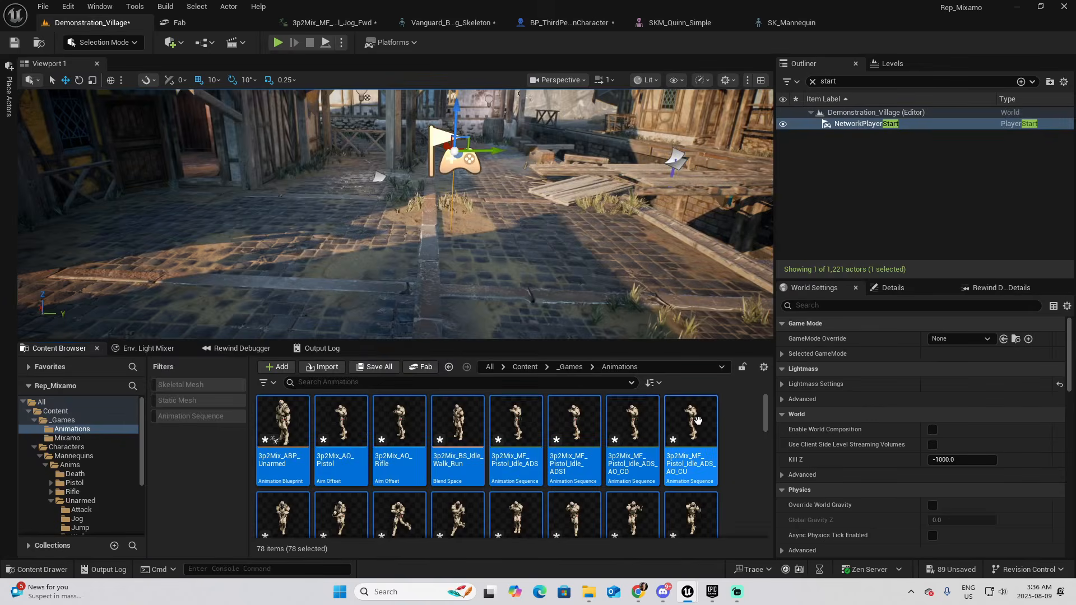
{"action": "key", "text": "Delete"}
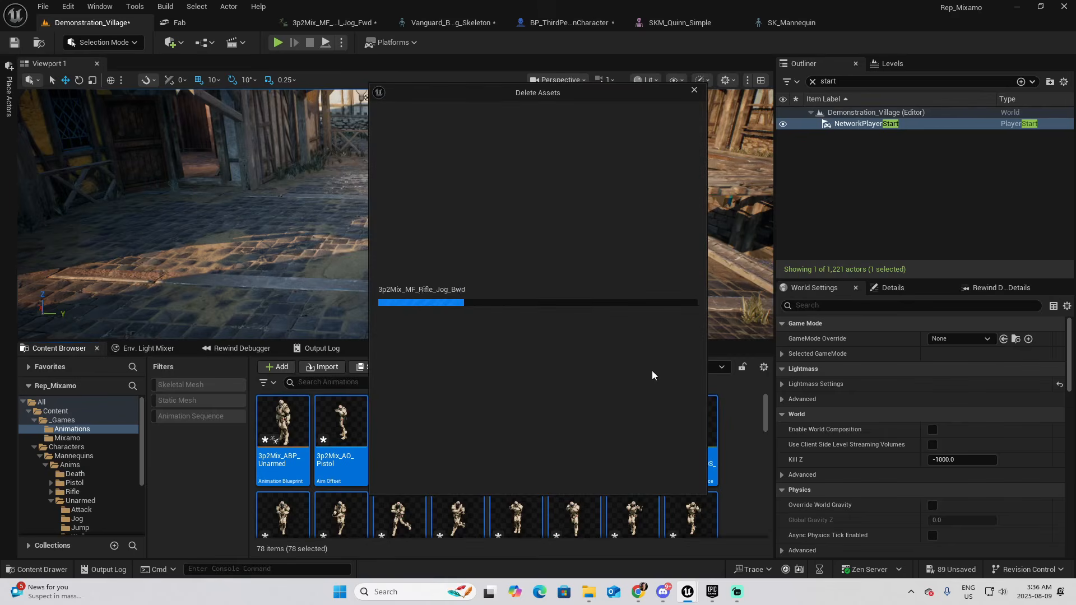
{"action": "left_click", "coordinate": [636, 361]}
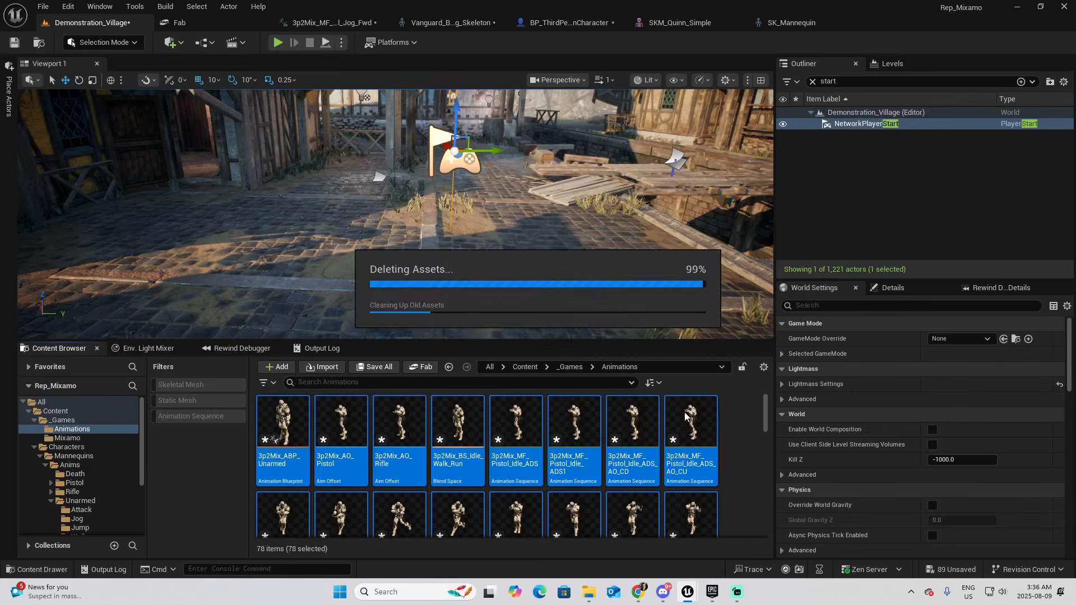
{"action": "left_click", "coordinate": [74, 421]}
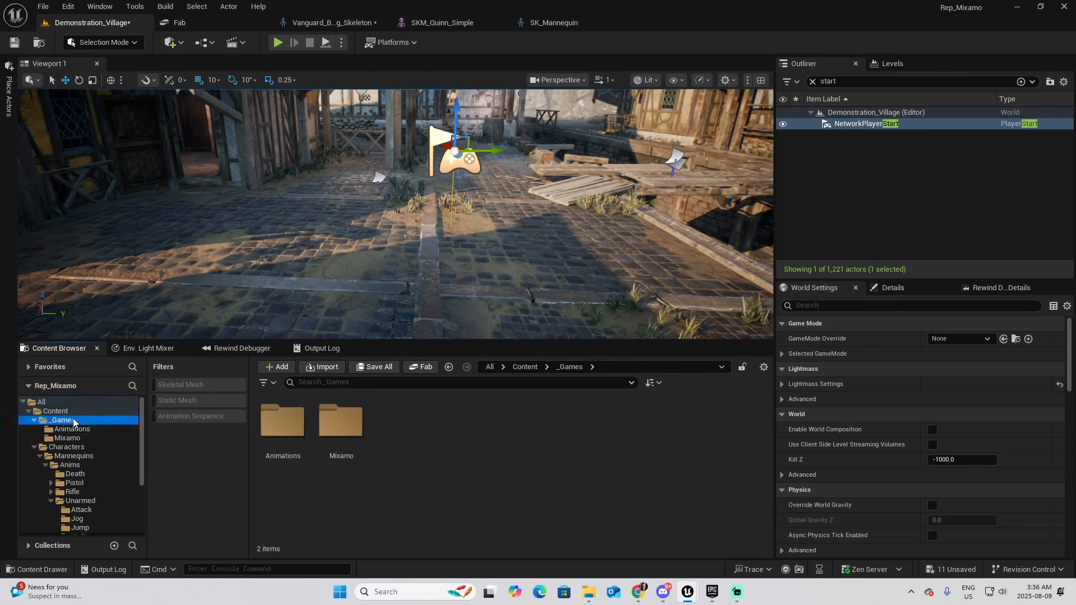
Step: Update the redirector references of the _Games/Animations folder
{"action": "right_click", "coordinate": [74, 421]}
{"action": "right_click", "coordinate": [74, 431]}
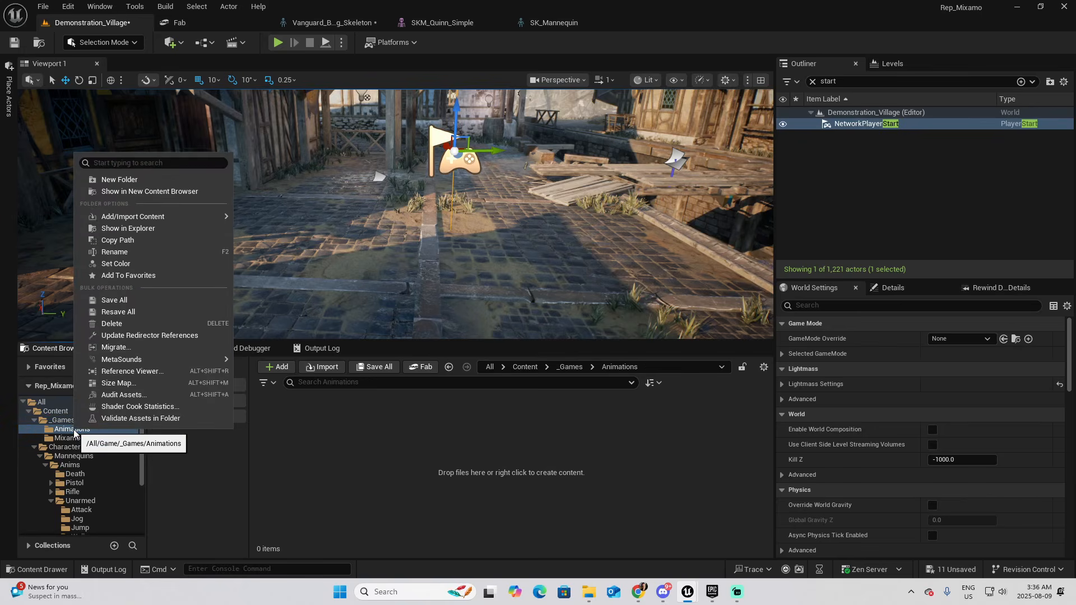
{"action": "left_click", "coordinate": [126, 336]}
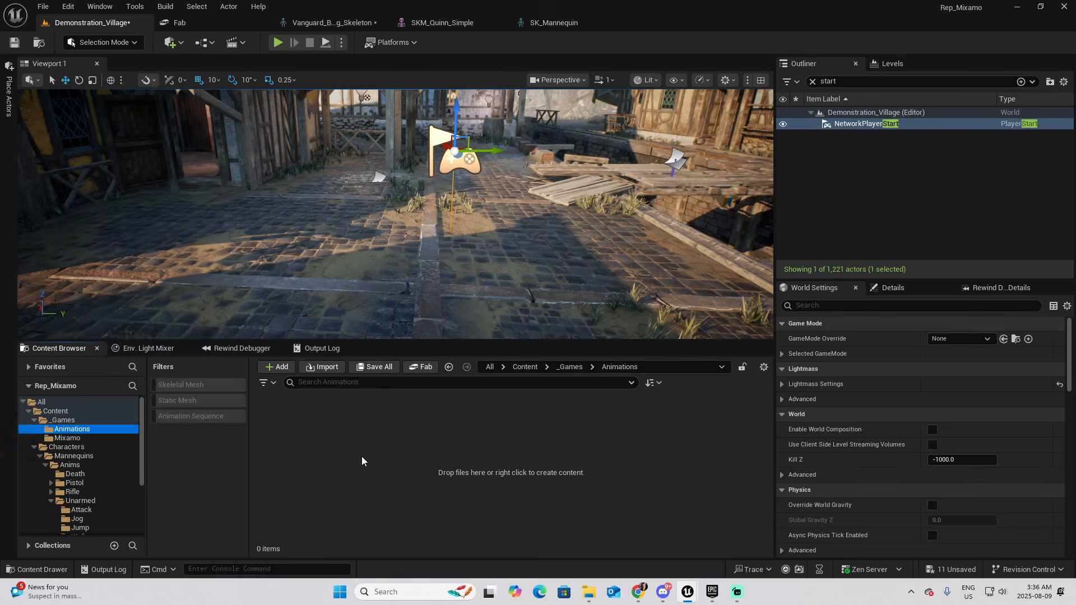
Step: Open the project's plugin list from the level editor and search it for the skeletal mesh editing plugin
{"action": "left_click", "coordinate": [332, 23]}
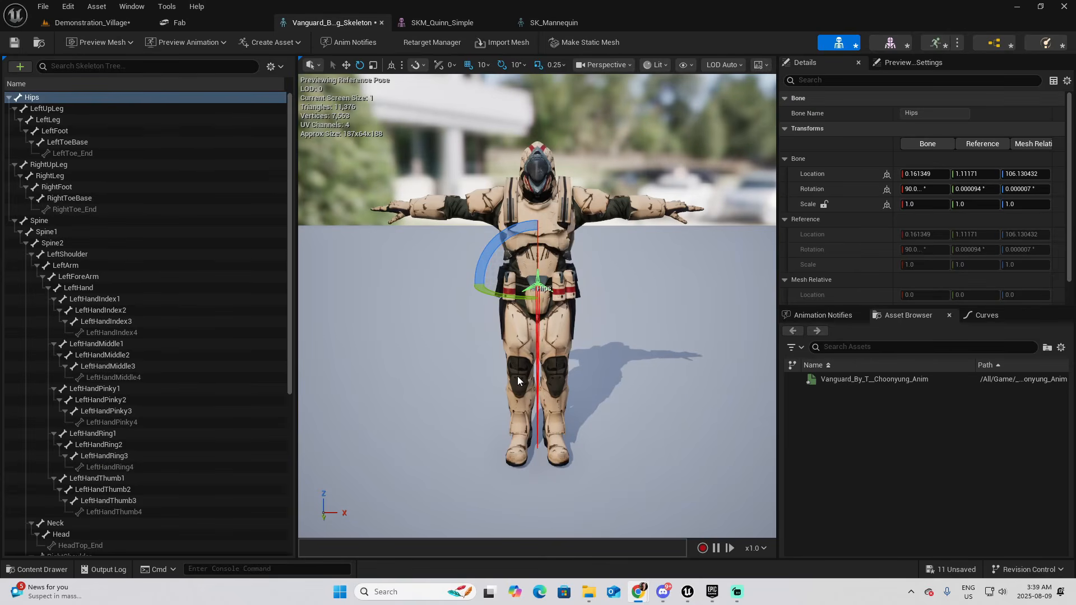
{"action": "left_click", "coordinate": [96, 23]}
{"action": "left_click", "coordinate": [69, 7]}
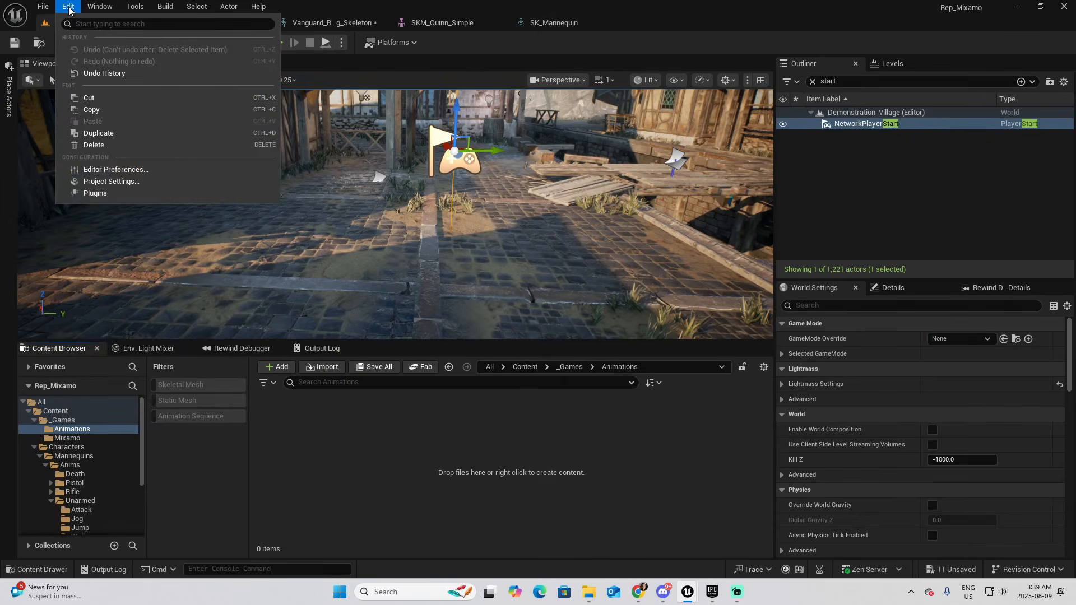
{"action": "left_click", "coordinate": [104, 194]}
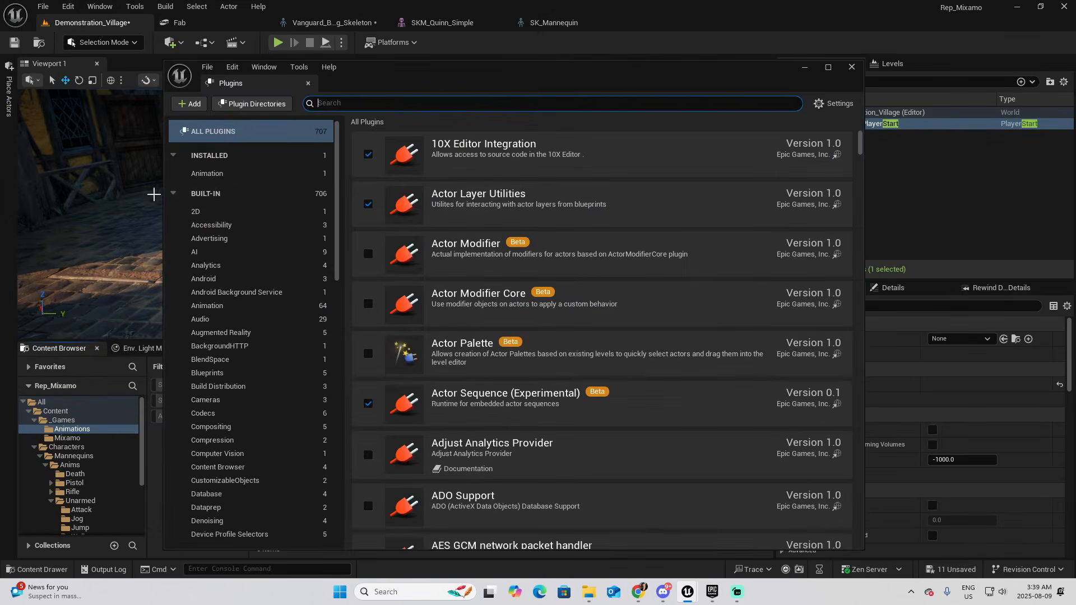
{"action": "type", "text": "skeletal "}
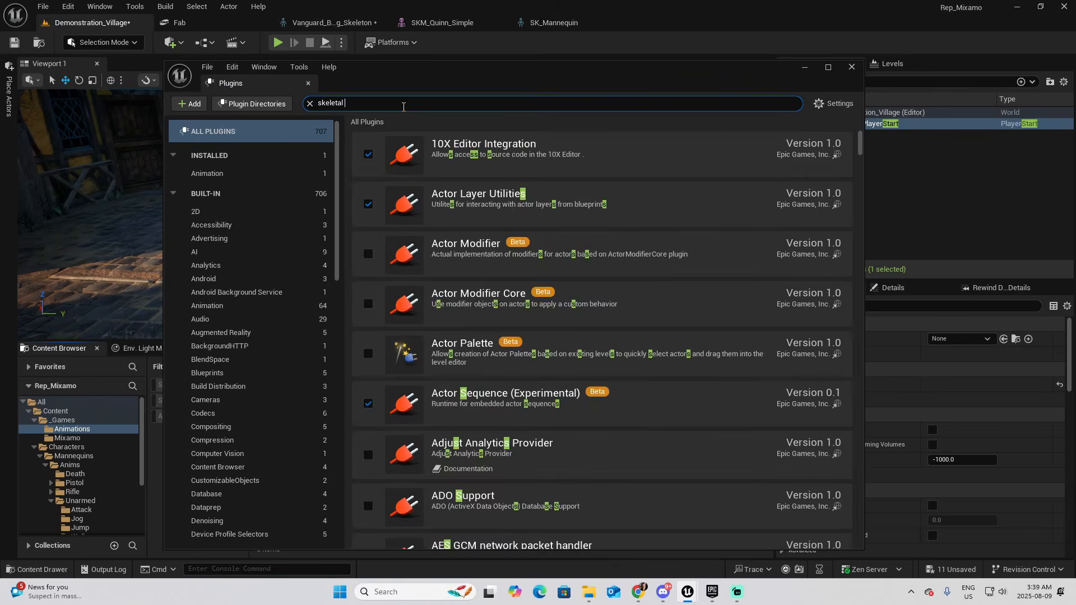
{"action": "type", "text": "mesh edi"}
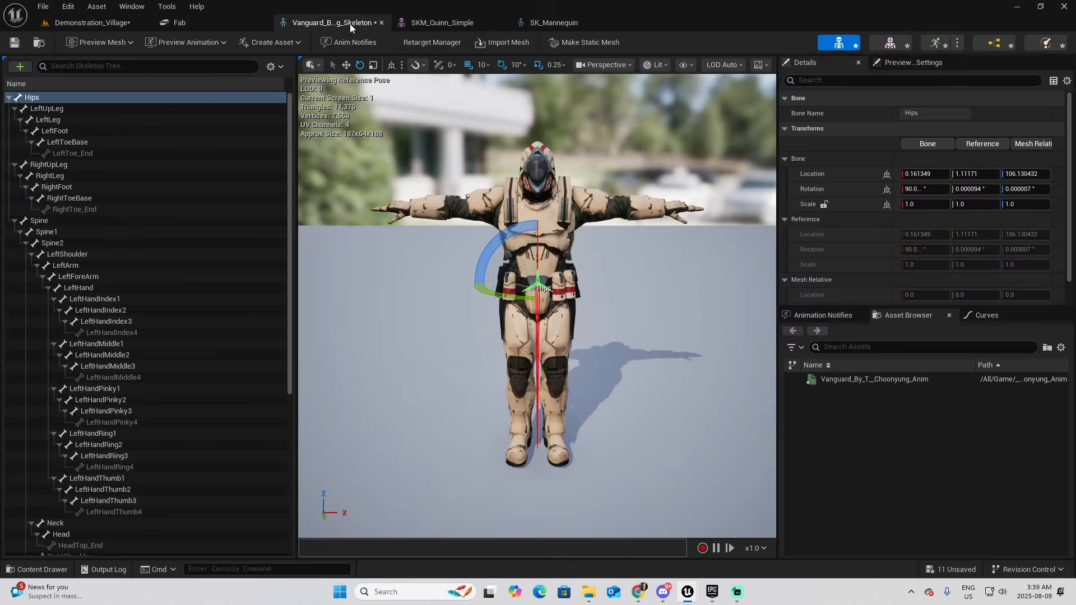
Step: Start the skeleton editing tool on the Vanguard_By_T__Choonyung skeletal mesh and add a new bone outside the Hips hierarchy
{"action": "left_click", "coordinate": [932, 43]}
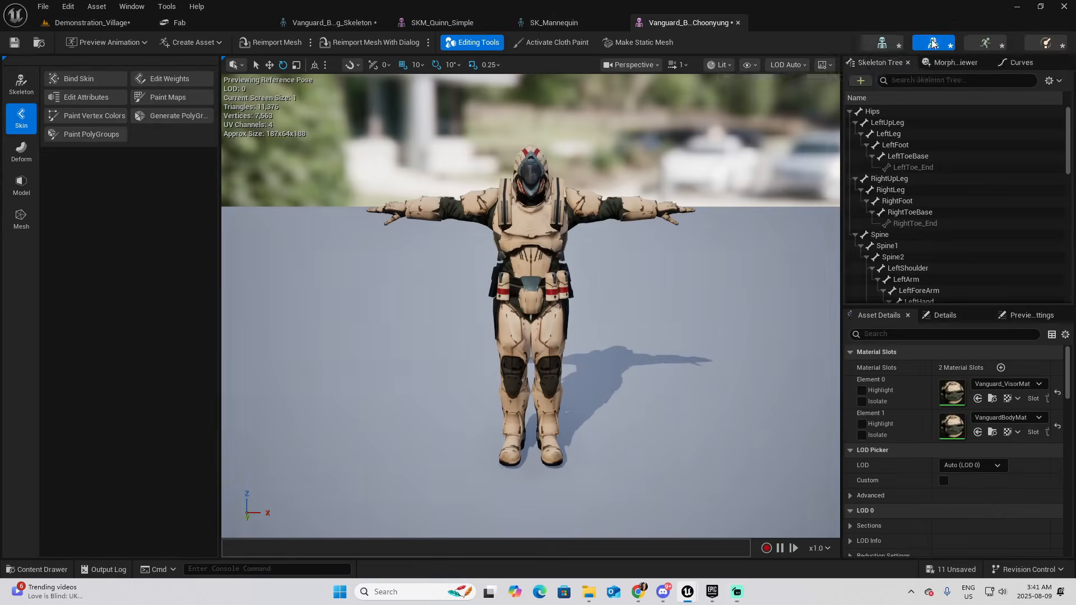
{"action": "left_click", "coordinate": [22, 89]}
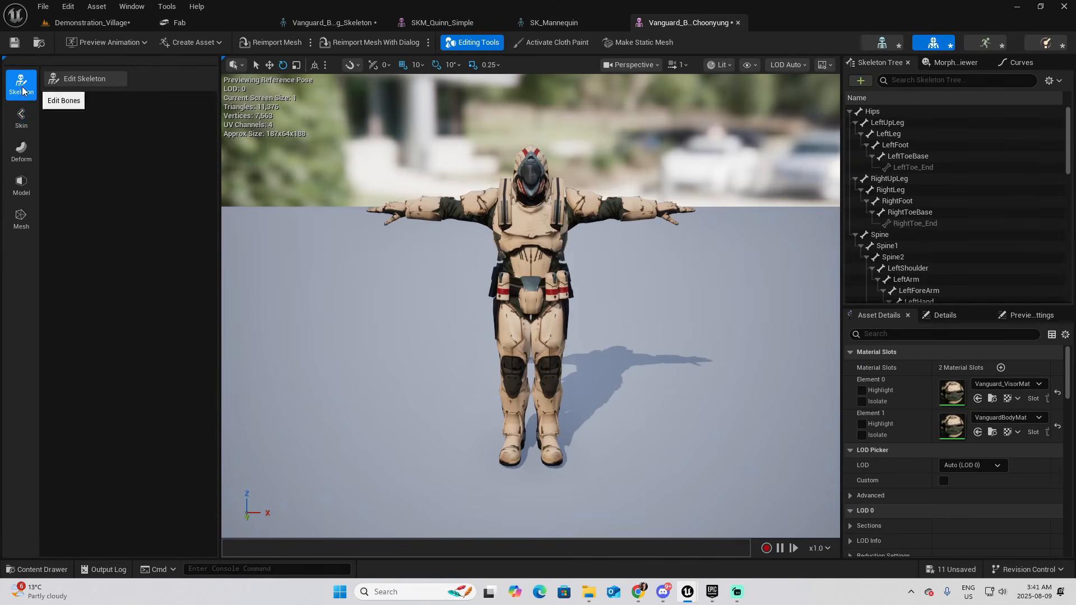
{"action": "left_click", "coordinate": [109, 79]}
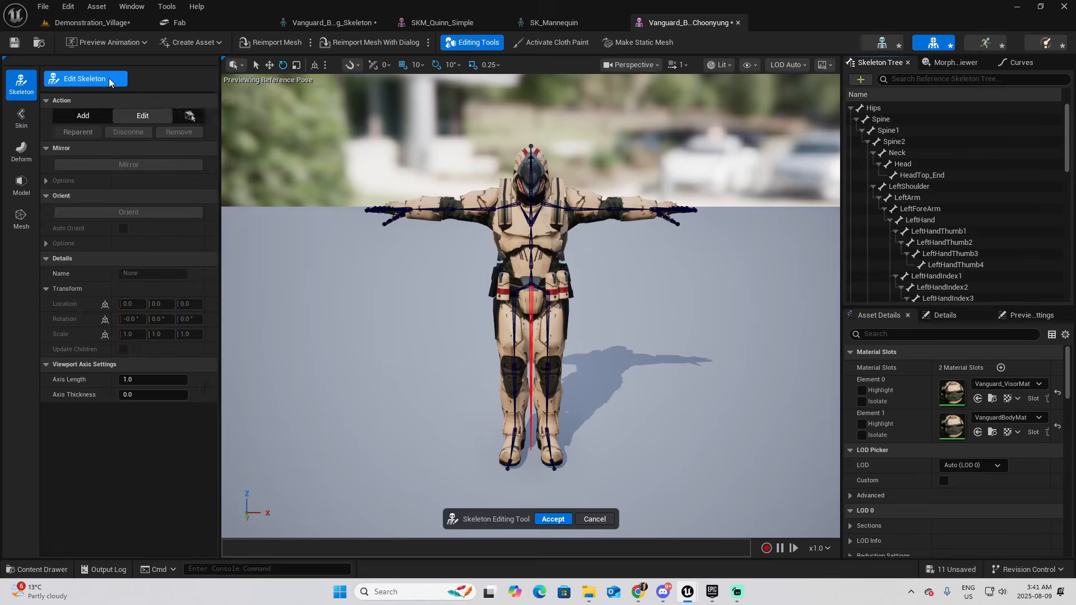
{"action": "left_click", "coordinate": [851, 108]}
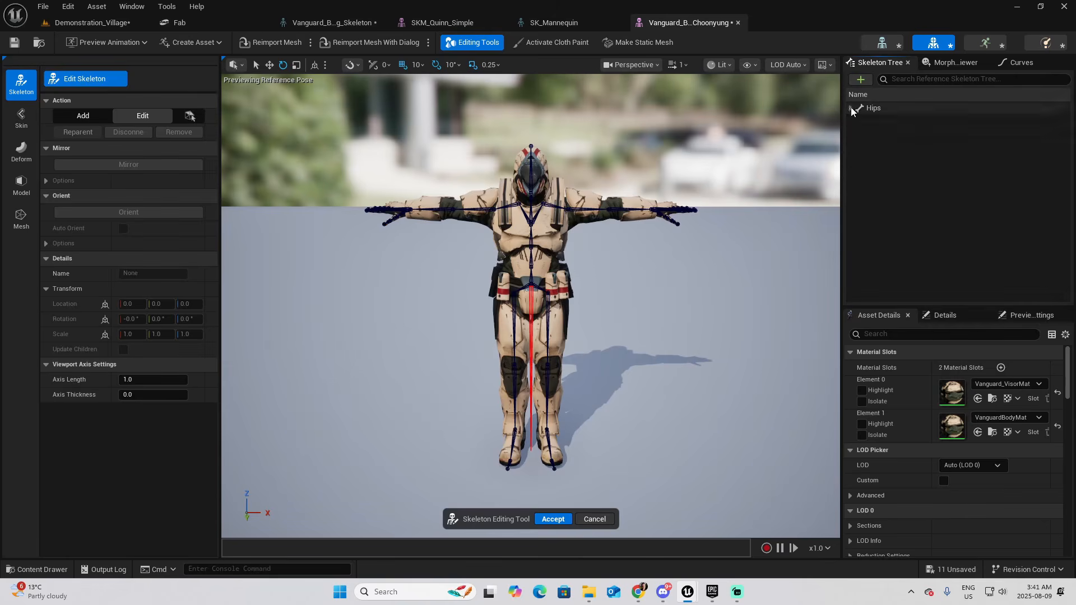
{"action": "right_click", "coordinate": [878, 139]}
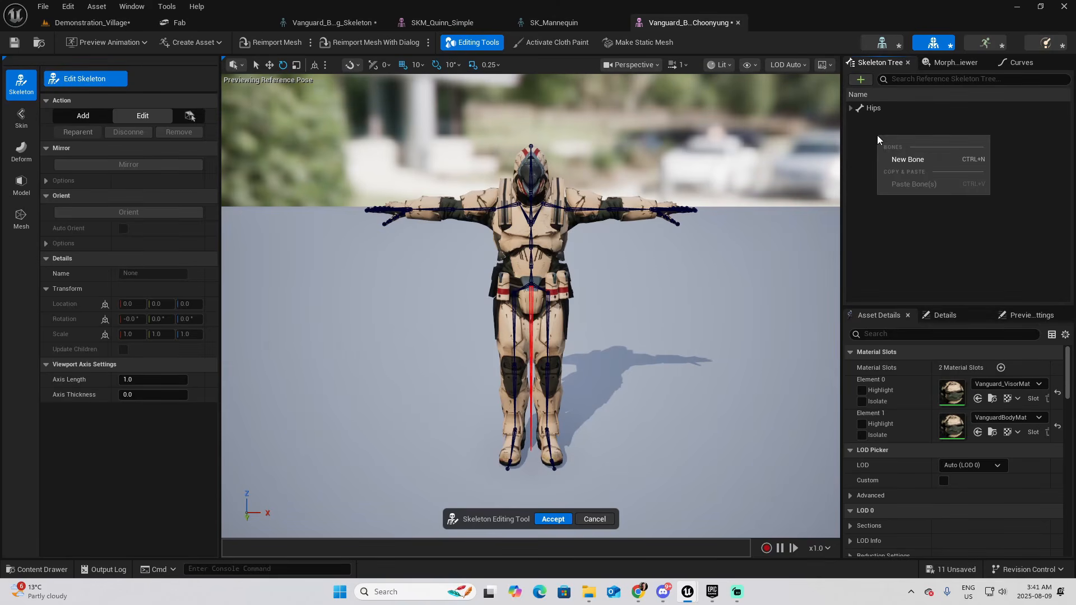
{"action": "left_click", "coordinate": [909, 160]}
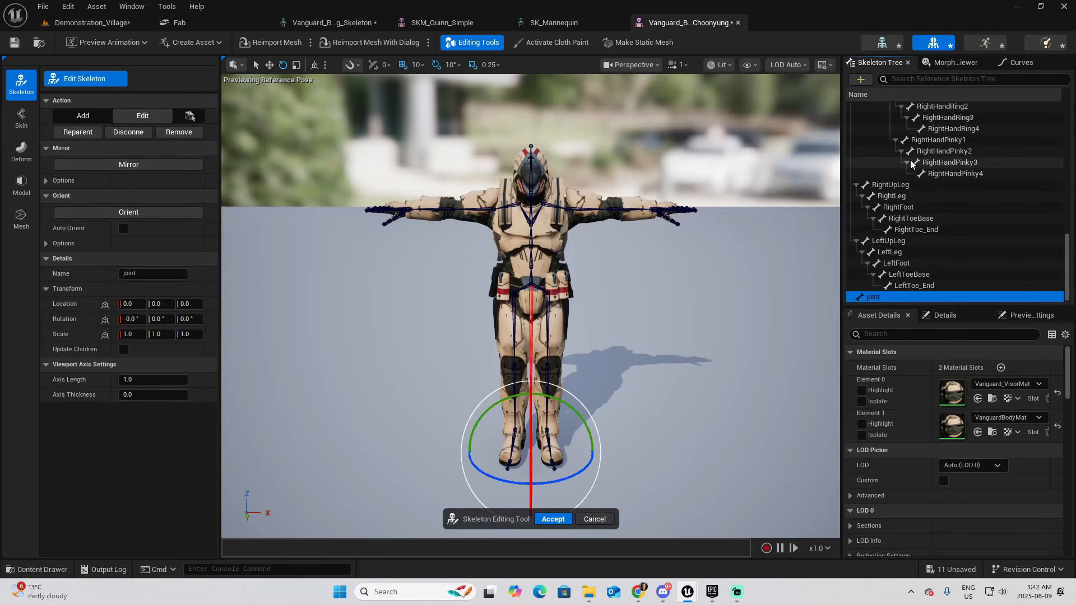
Step: Parent the Hips bone to the new bone and rename the new bone Root
{"action": "scroll", "coordinate": [896, 145], "scroll_direction": "up", "scroll_amount": 10}
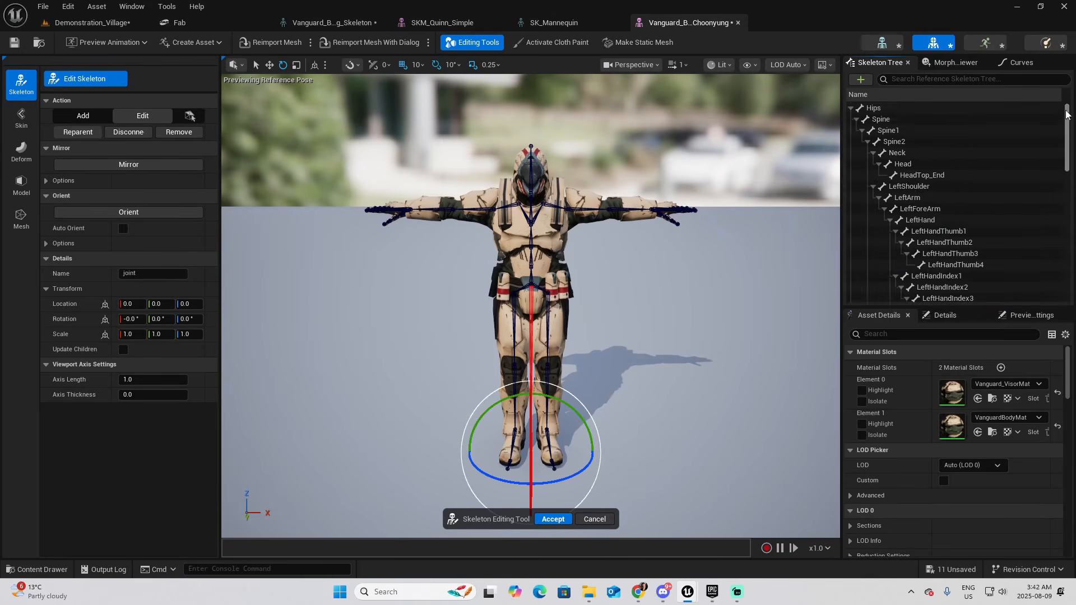
{"action": "left_click", "coordinate": [850, 108]}
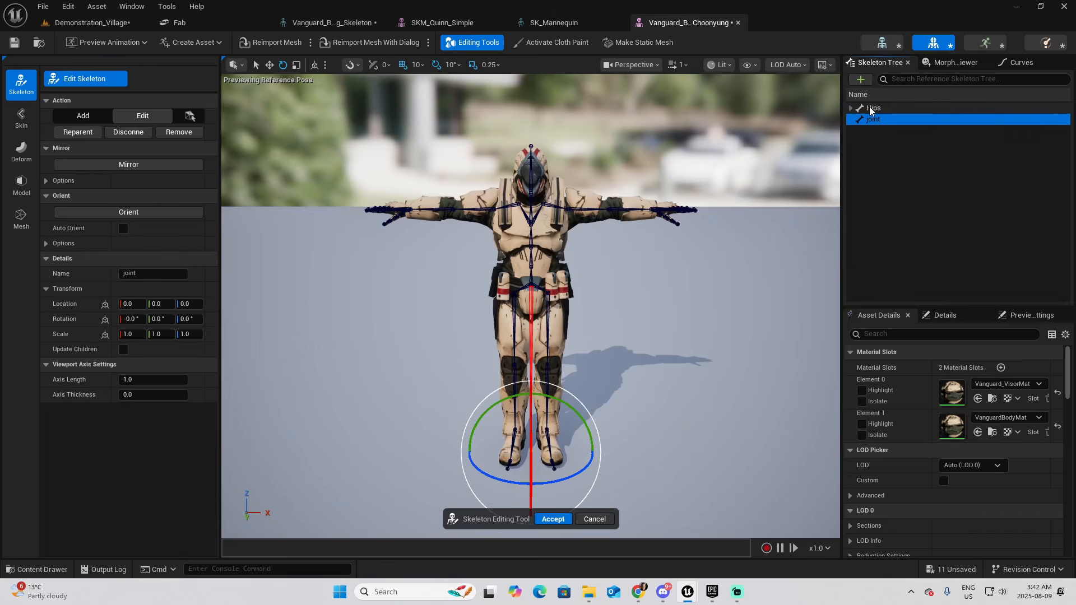
{"action": "left_click_drag", "start_coordinate": [869, 106], "coordinate": [872, 120]}
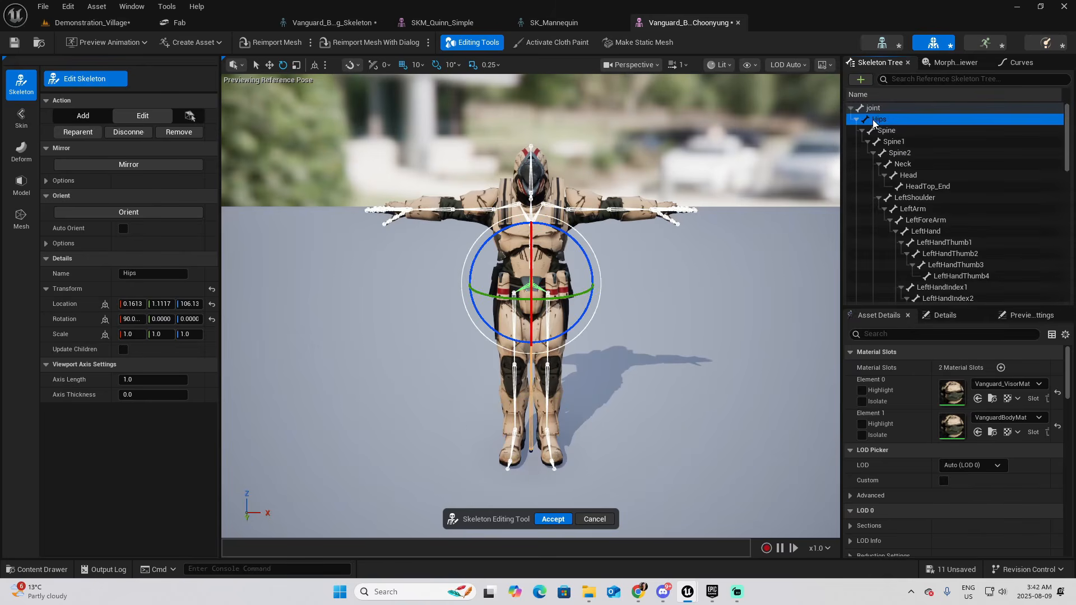
{"action": "left_click", "coordinate": [873, 109]}
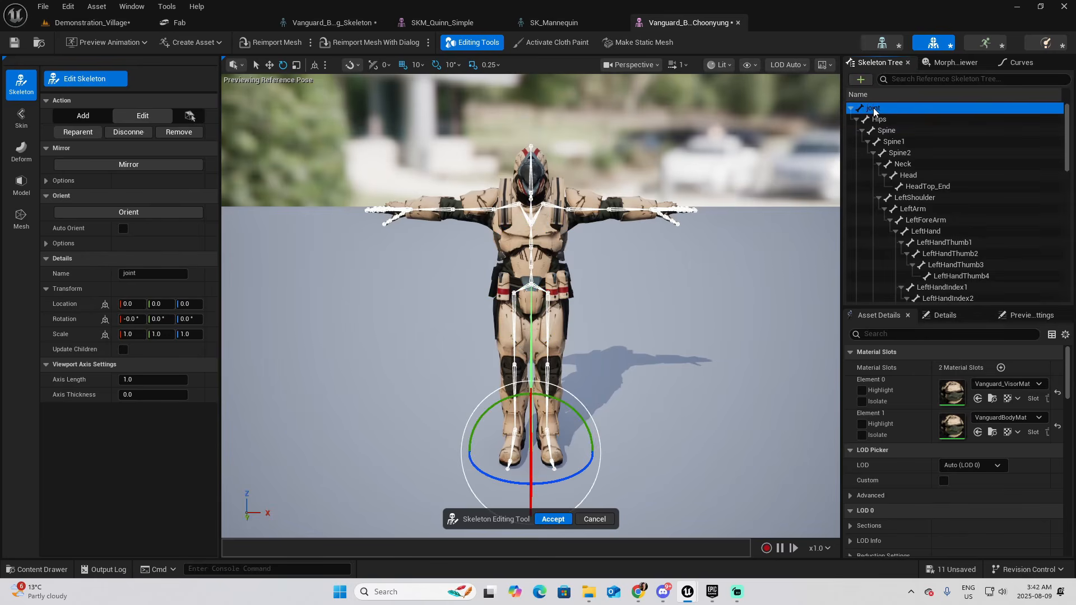
{"action": "right_click", "coordinate": [873, 110]}
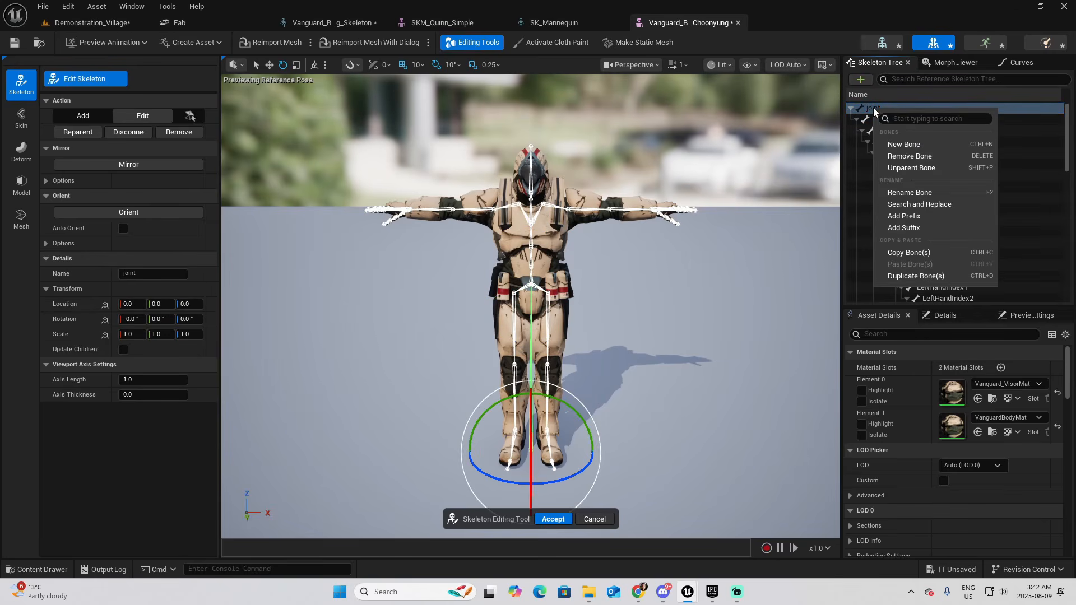
{"action": "left_click", "coordinate": [922, 191]}
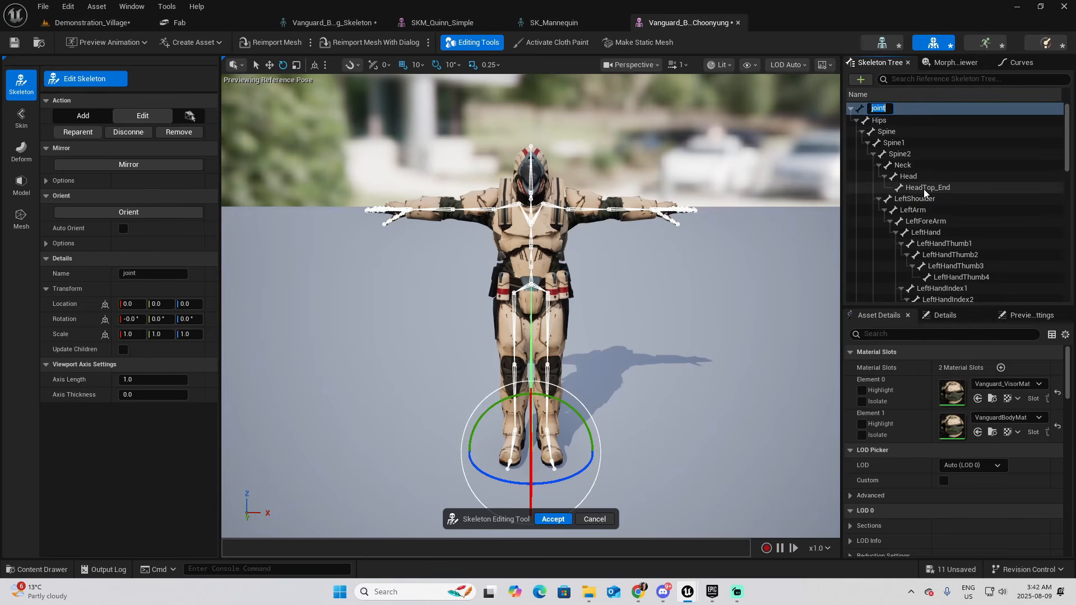
{"action": "type", "text": "Root"}
{"action": "key", "text": "Return"}
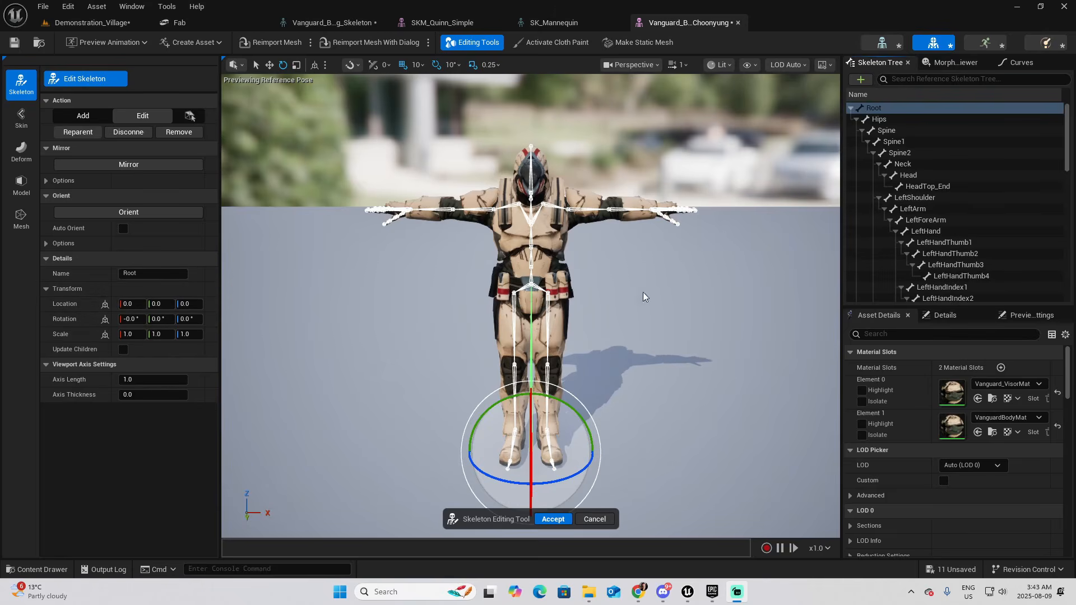
Step: Try to commit the skeleton edits with Merge Type set to Merge and Merge All enabled
{"action": "left_click", "coordinate": [882, 119]}
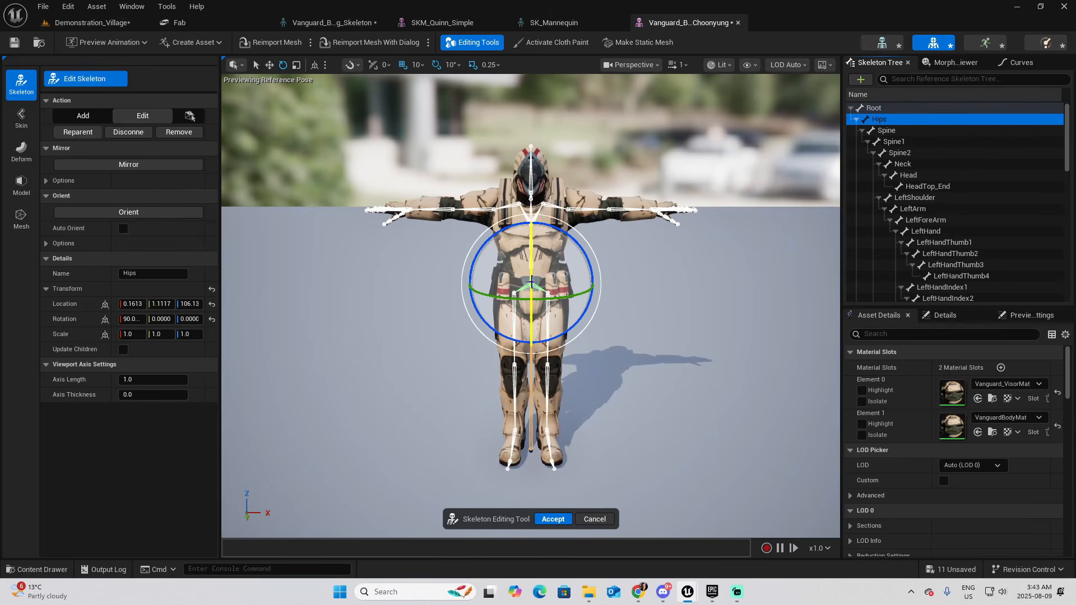
{"action": "left_click", "coordinate": [873, 108]}
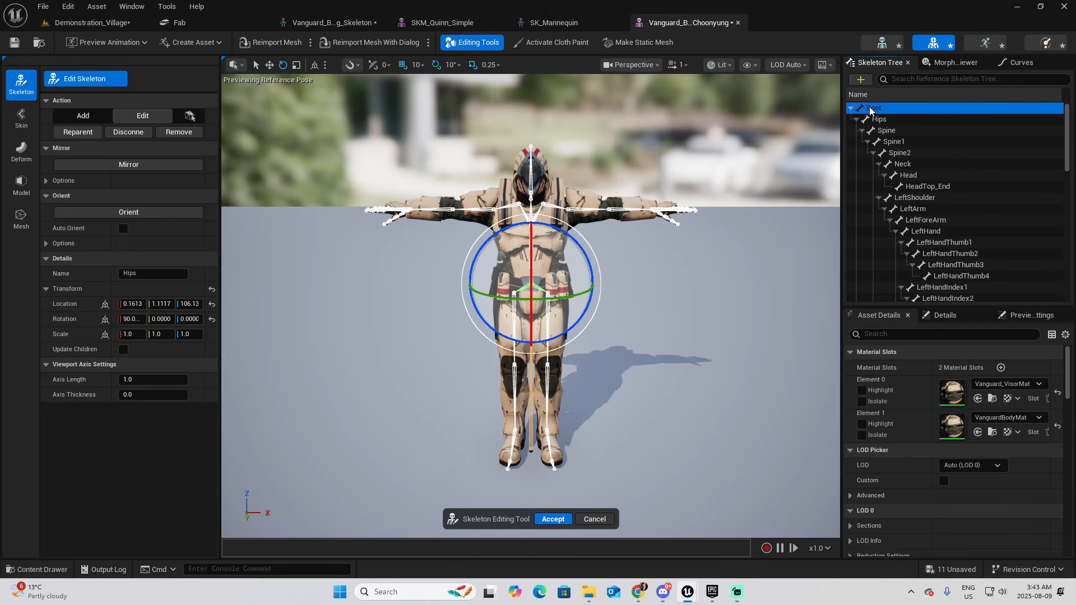
{"action": "left_click", "coordinate": [552, 519]}
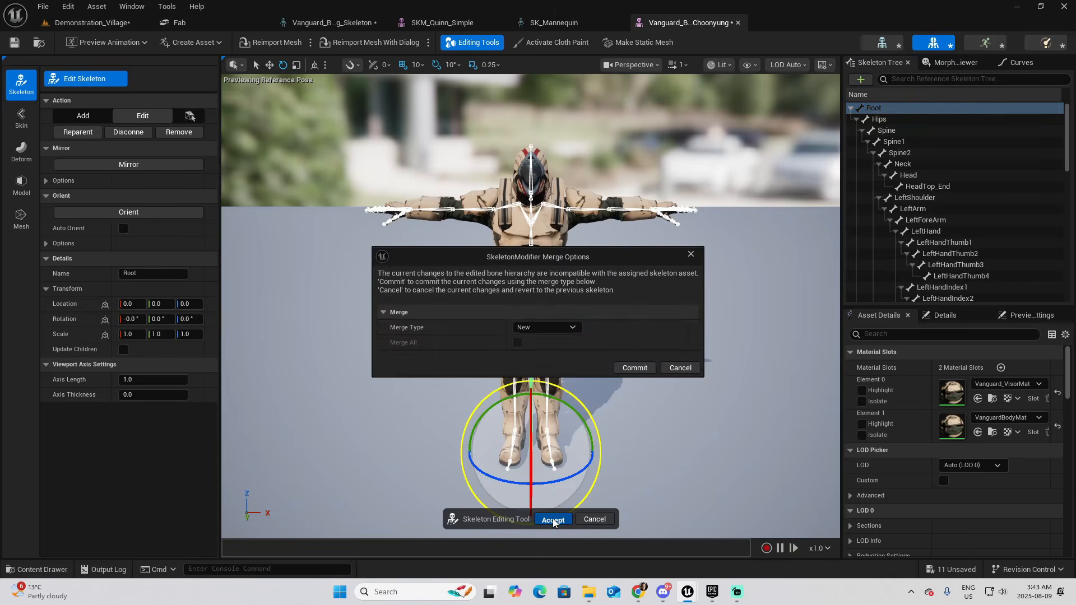
{"action": "left_click", "coordinate": [533, 327]}
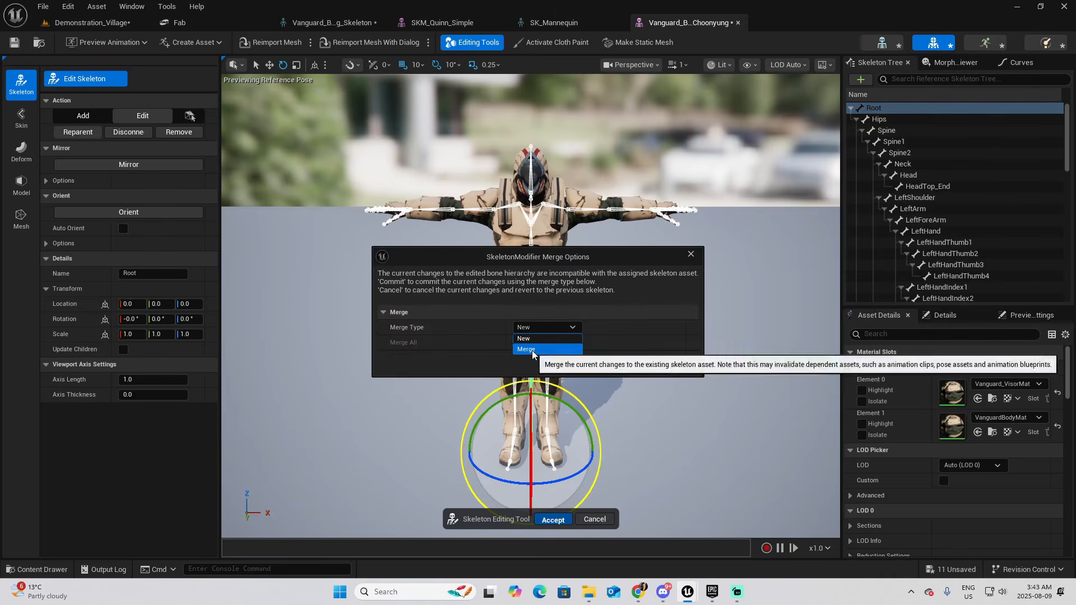
{"action": "left_click", "coordinate": [532, 351]}
{"action": "left_click", "coordinate": [516, 342]}
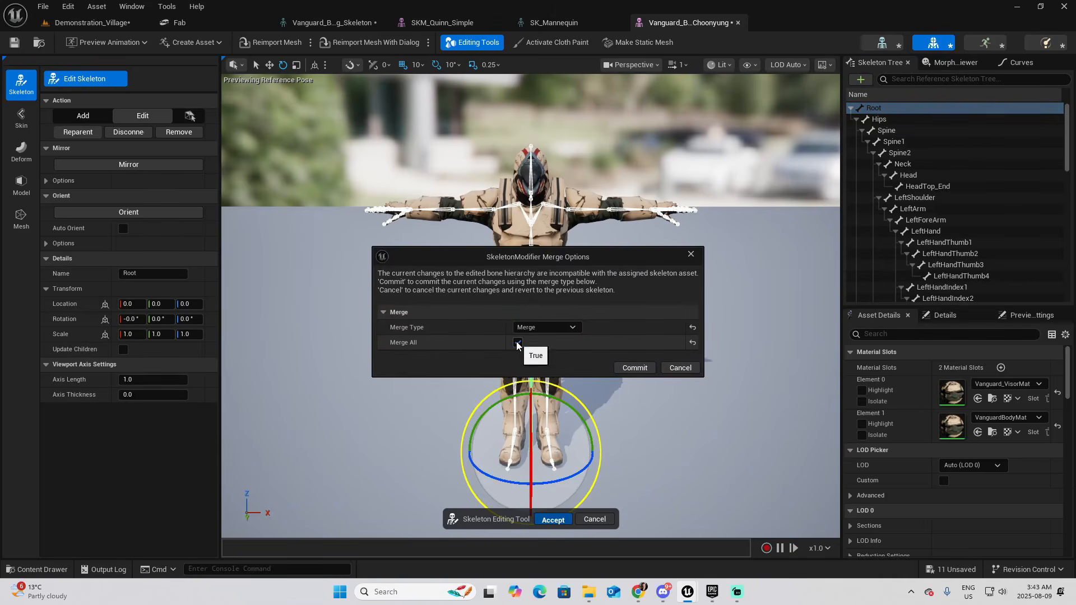
{"action": "left_click", "coordinate": [634, 368]}
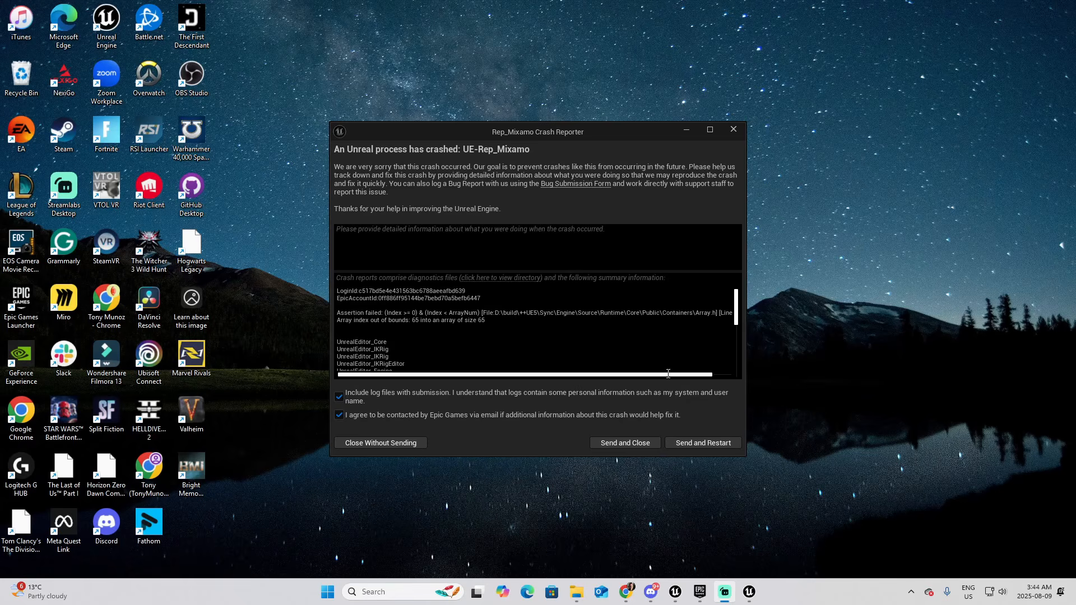
Step: Send the crash report, restart the editor, and restore all listed auto-saved packages
{"action": "left_click", "coordinate": [679, 443]}
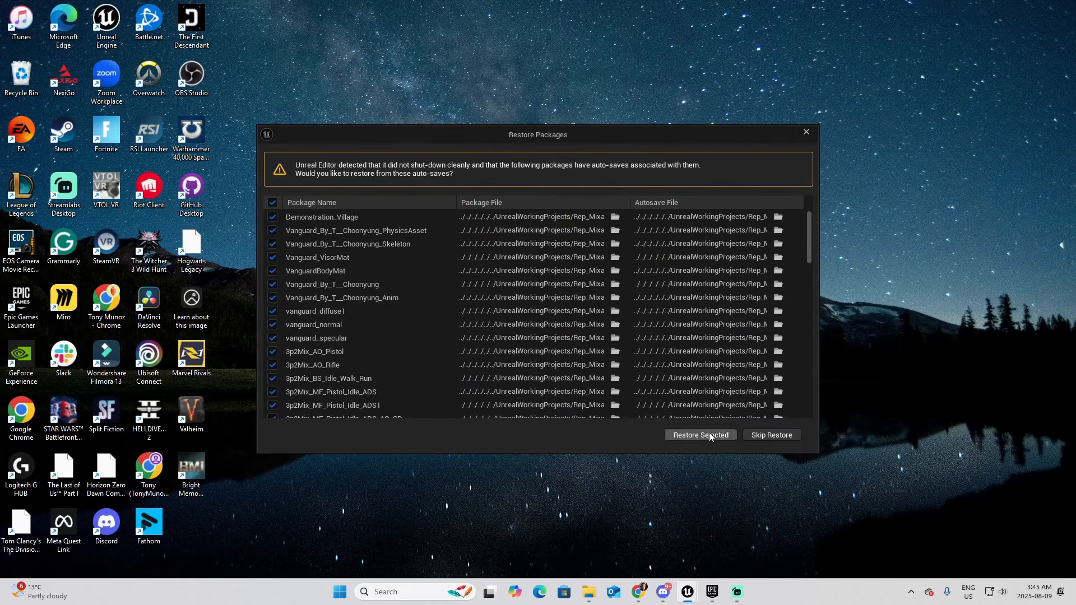
{"action": "left_click", "coordinate": [701, 435]}
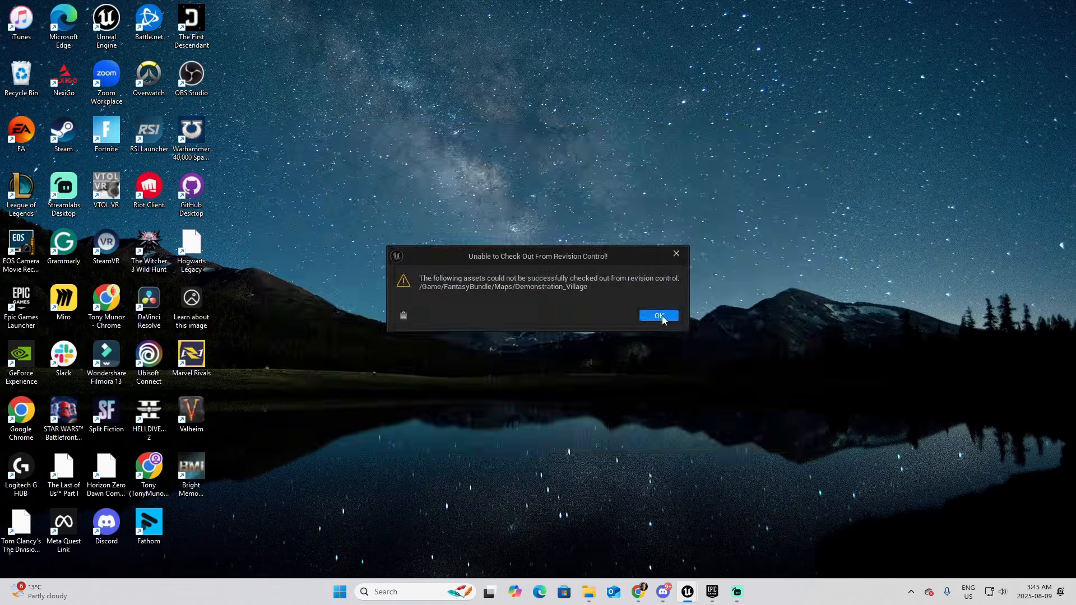
{"action": "left_click", "coordinate": [659, 315]}
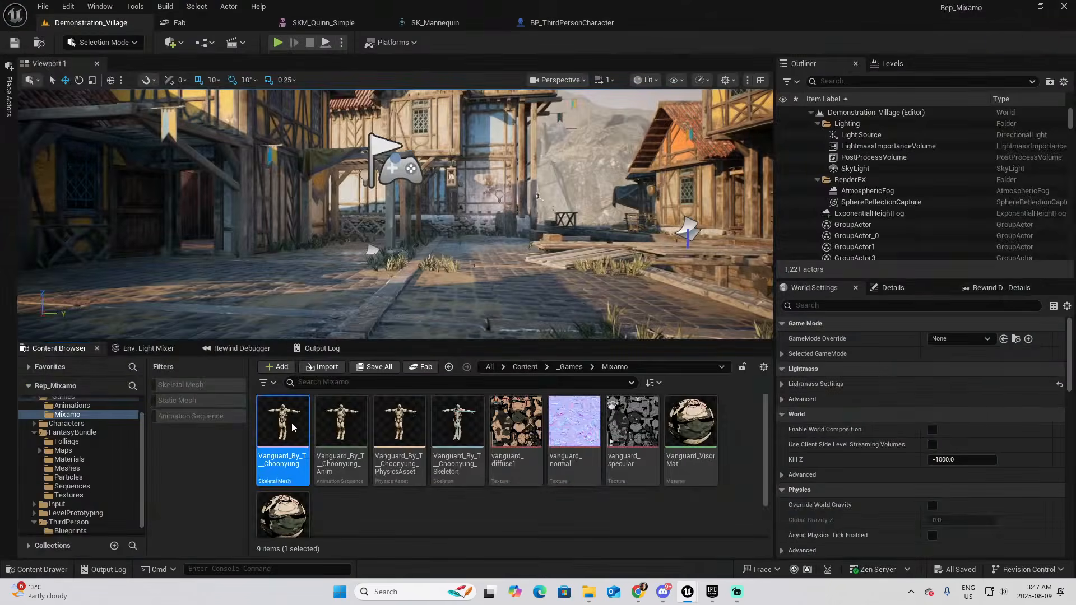
Step: Reopen the Vanguard_By_T__Choonyung skeletal mesh for skeleton editing and add a new top-level bone beside Hips
{"action": "double_click", "coordinate": [292, 428]}
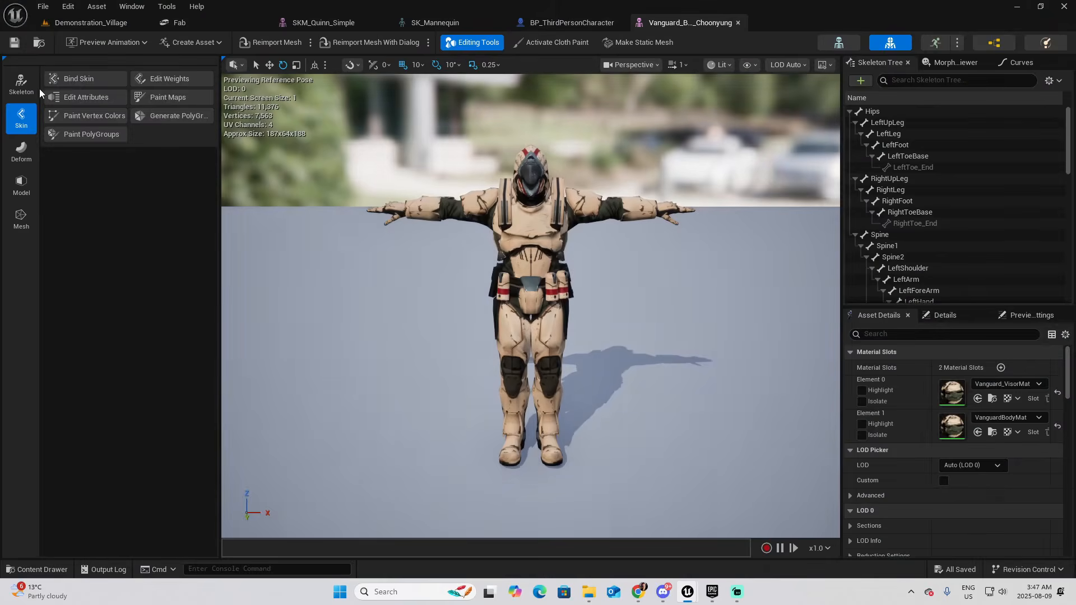
{"action": "left_click", "coordinate": [21, 83]}
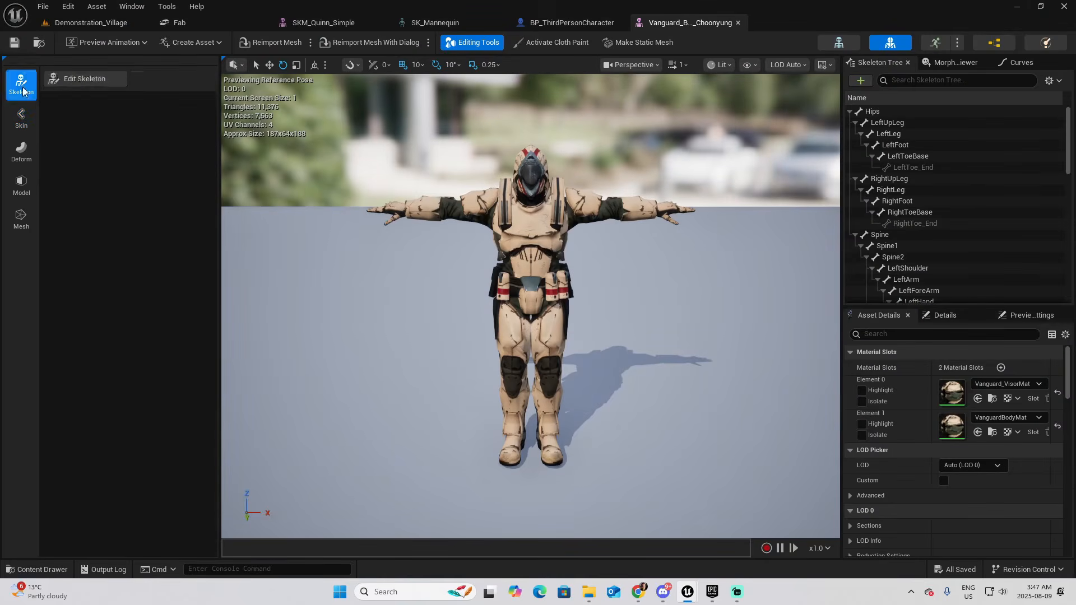
{"action": "left_click", "coordinate": [89, 78]}
{"action": "left_click", "coordinate": [851, 108]}
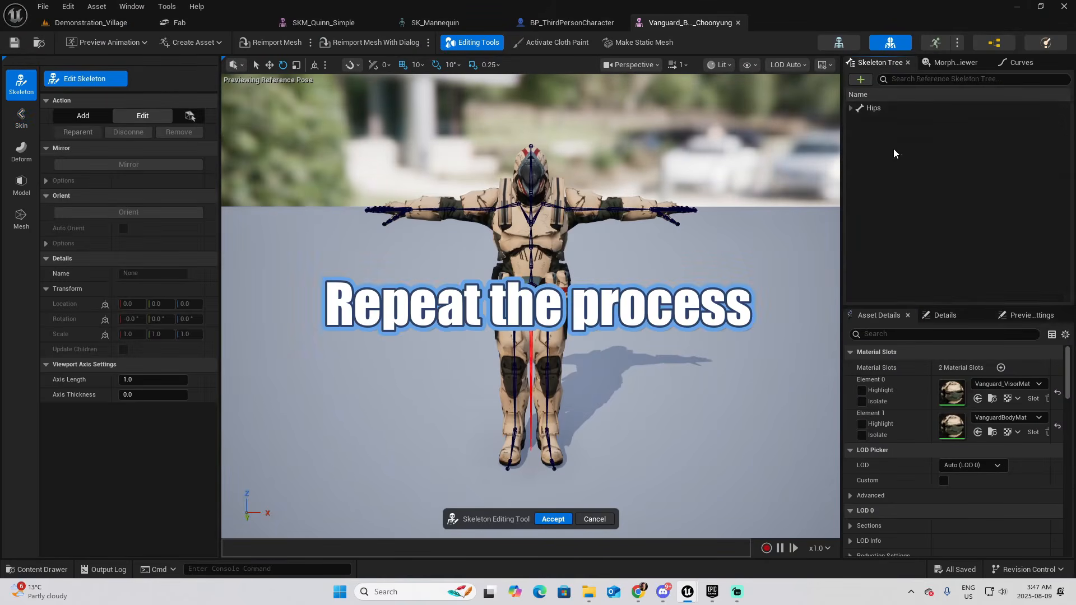
{"action": "right_click", "coordinate": [893, 149]}
{"action": "left_click", "coordinate": [921, 171]}
{"action": "scroll", "coordinate": [947, 207], "scroll_direction": "up", "scroll_amount": 15}
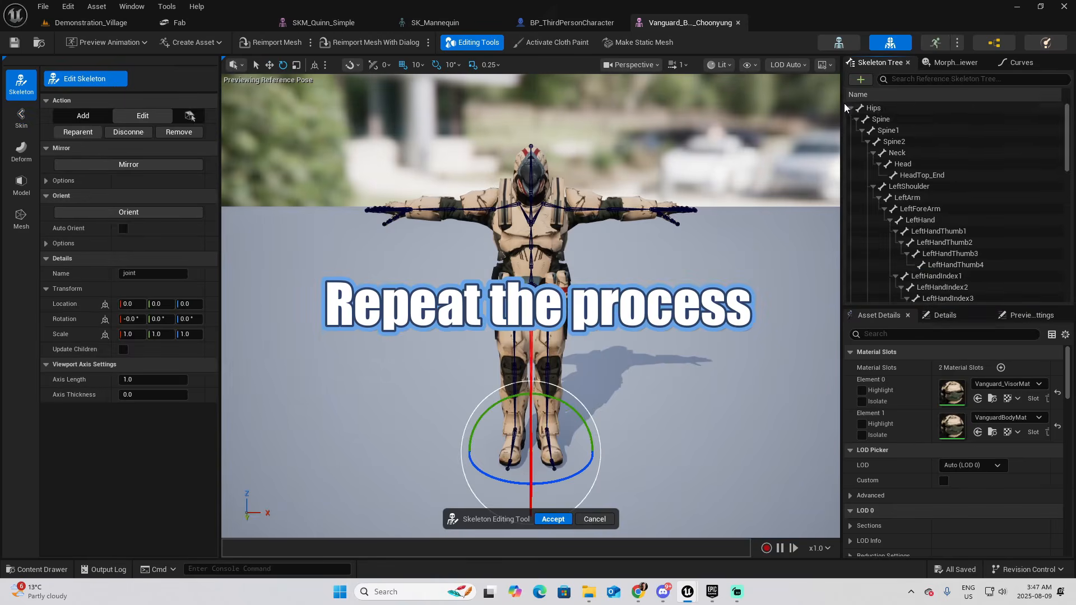
Step: Make Hips a child of the newly added bone and name that parent bone Root
{"action": "left_click", "coordinate": [850, 108]}
{"action": "left_click_drag", "start_coordinate": [872, 108], "coordinate": [875, 118]}
{"action": "left_click", "coordinate": [875, 109]}
{"action": "right_click", "coordinate": [875, 109]}
{"action": "left_click", "coordinate": [914, 191]}
{"action": "type", "text": "R"}
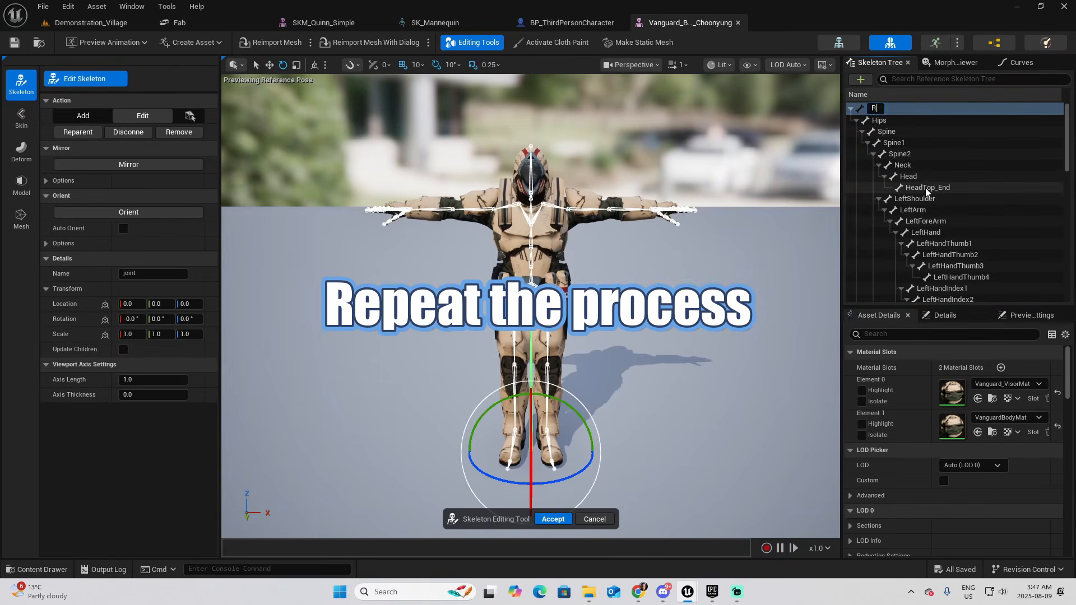
{"action": "type", "text": "oot"}
{"action": "key", "text": "Return"}
Step: Accept the skeleton edits and commit them to the assigned skeleton with Merge Type set to Merge
{"action": "left_click", "coordinate": [553, 519]}
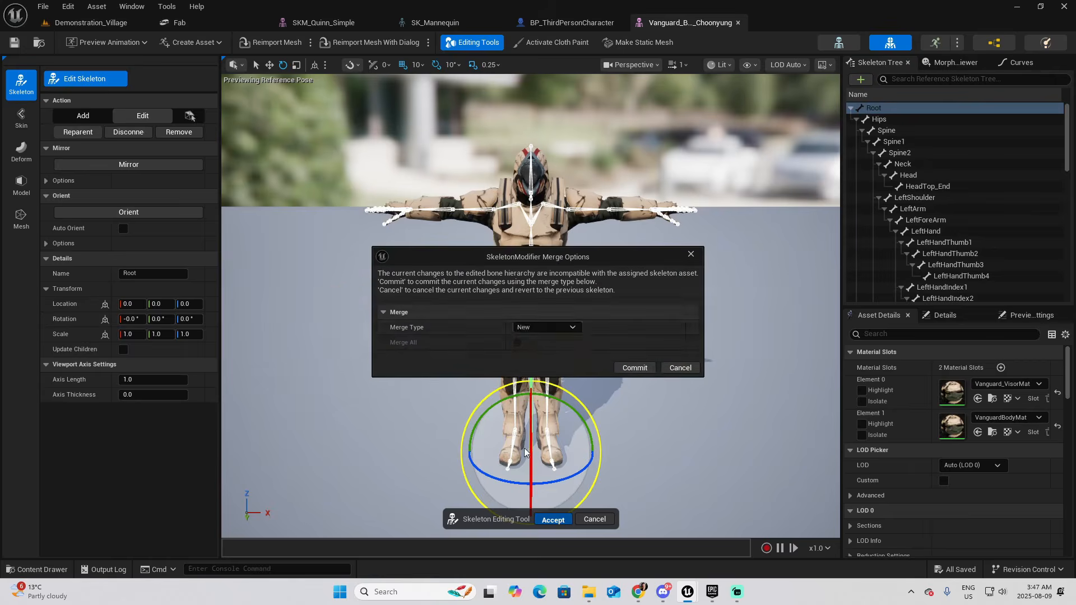
{"action": "left_click", "coordinate": [547, 326]}
{"action": "left_click", "coordinate": [540, 348]}
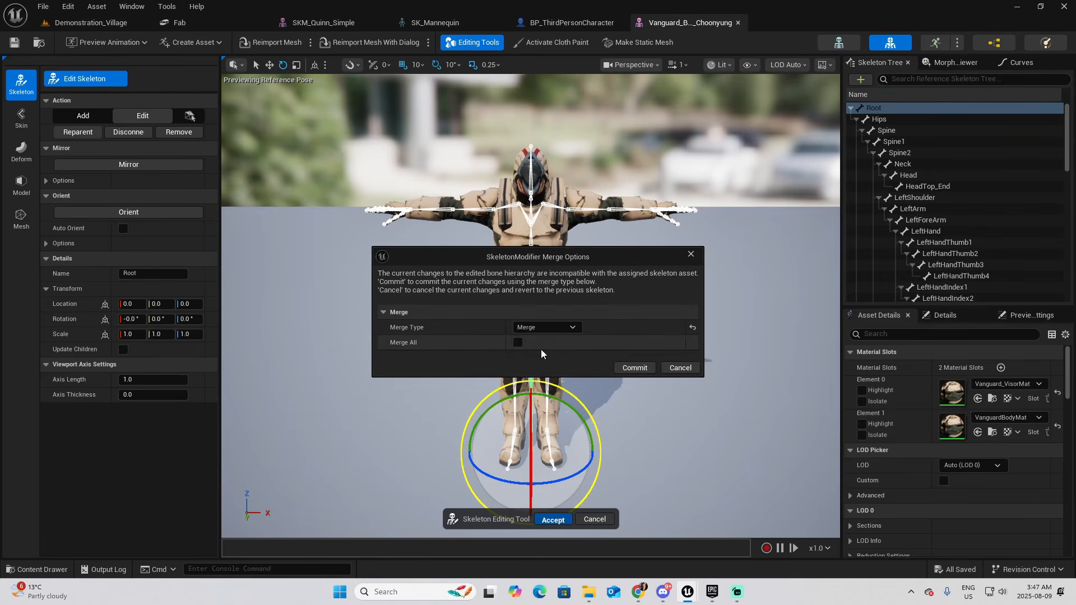
{"action": "left_click", "coordinate": [636, 365]}
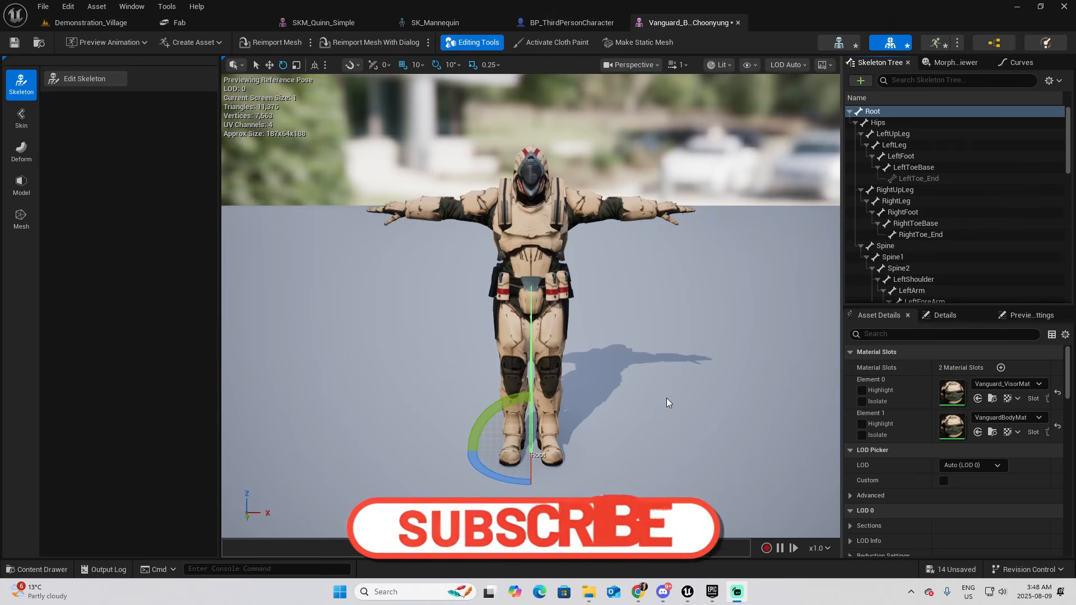
Step: Open the Vanguard skeleton asset, inspect its Root bone, and compare the hierarchy with the SK_Mannequin skeleton
{"action": "left_click", "coordinate": [838, 44]}
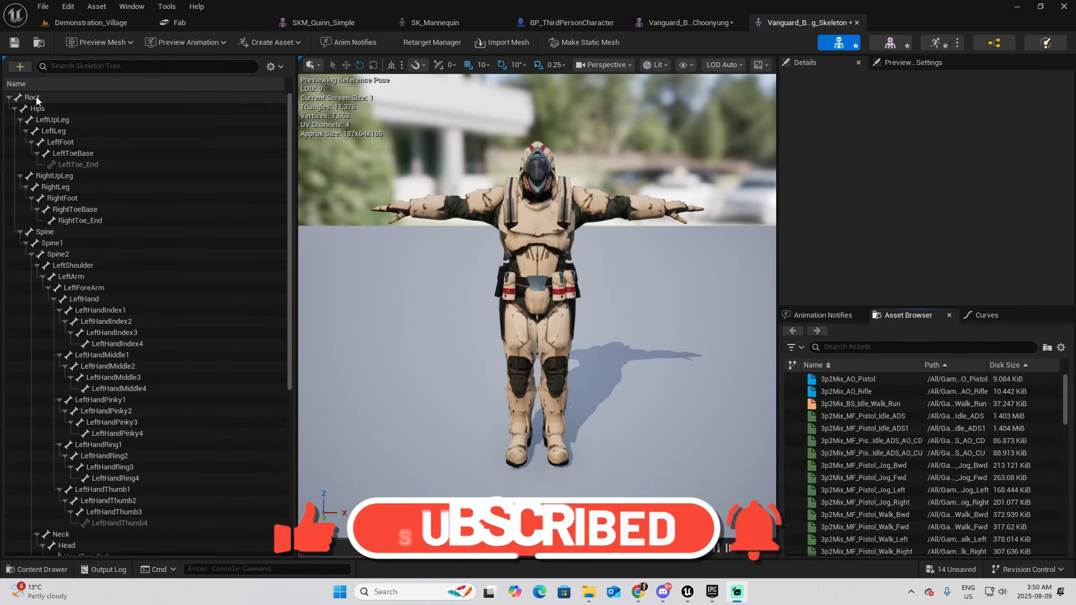
{"action": "left_click", "coordinate": [50, 97]}
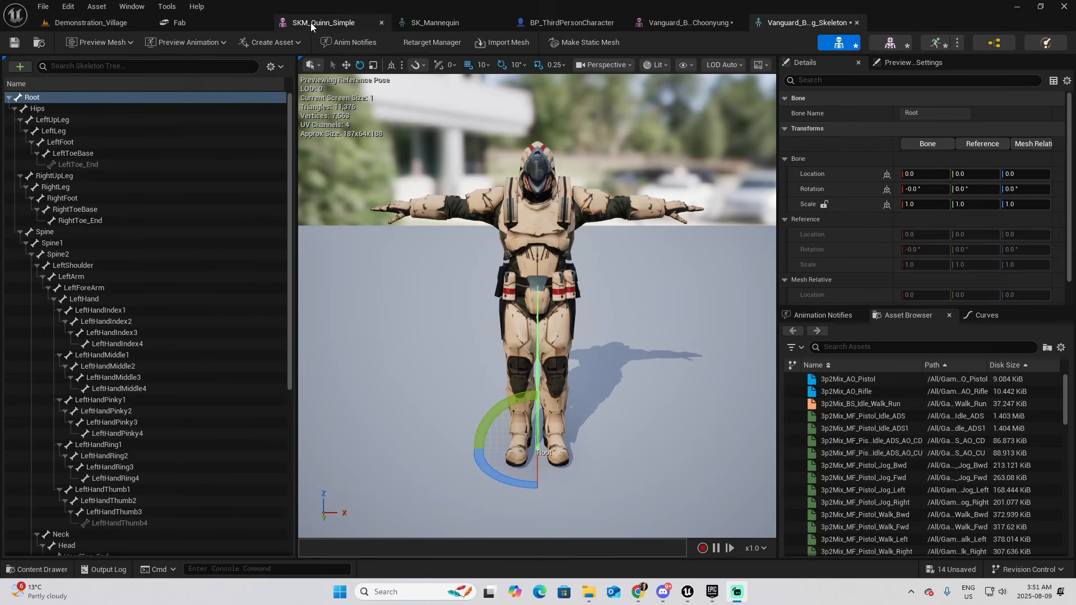
{"action": "left_click", "coordinate": [310, 23]}
{"action": "left_click", "coordinate": [443, 22]}
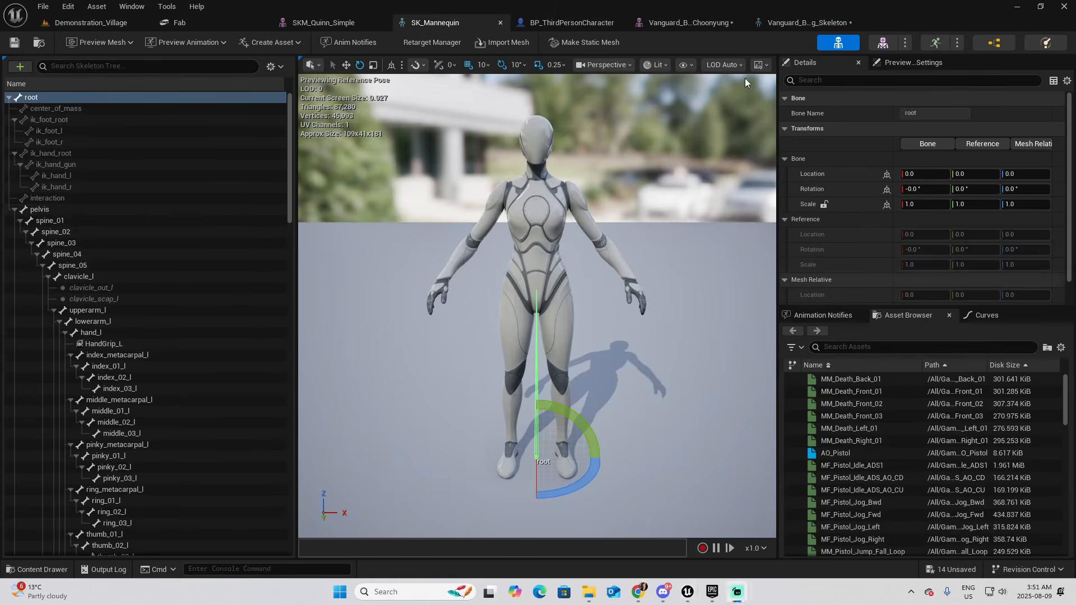
Step: Save the edited Vanguard skeleton and skeletal mesh assets and return to the Demonstration_Village level
{"action": "left_click", "coordinate": [802, 23]}
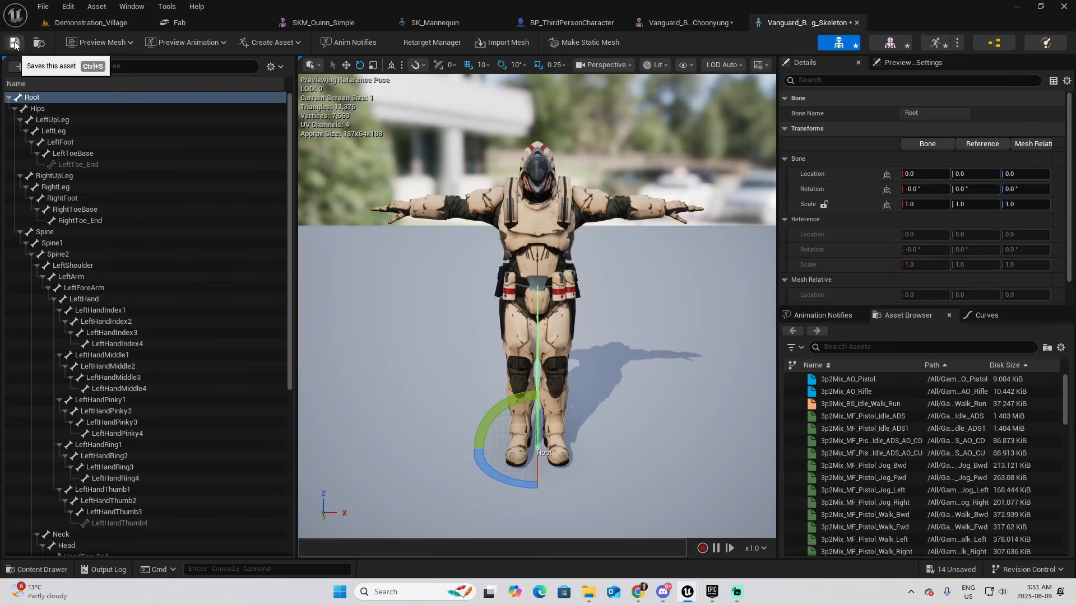
{"action": "left_click", "coordinate": [689, 22]}
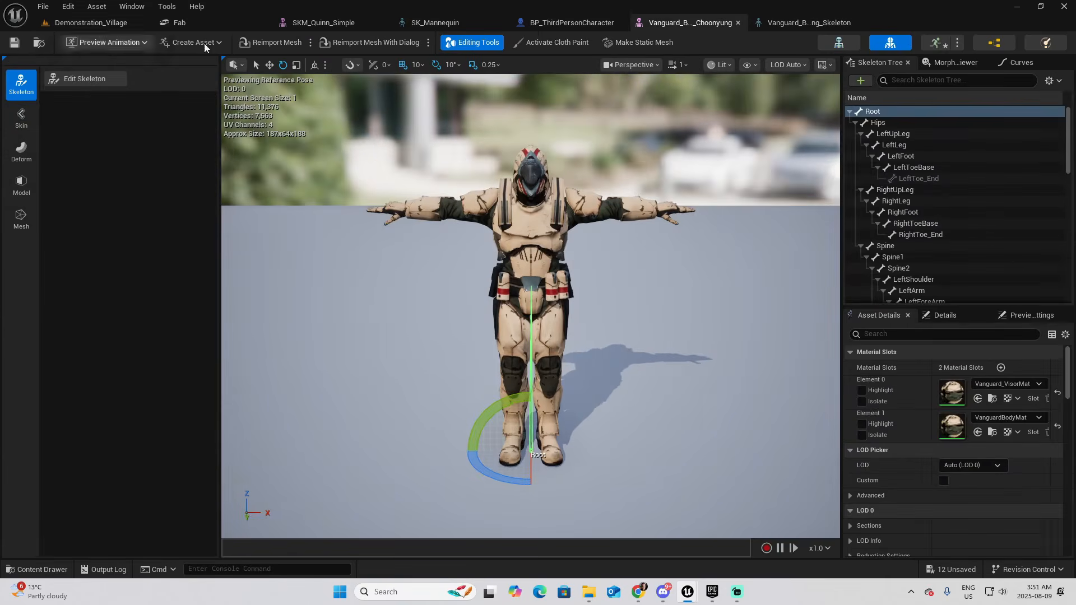
{"action": "left_click", "coordinate": [99, 21]}
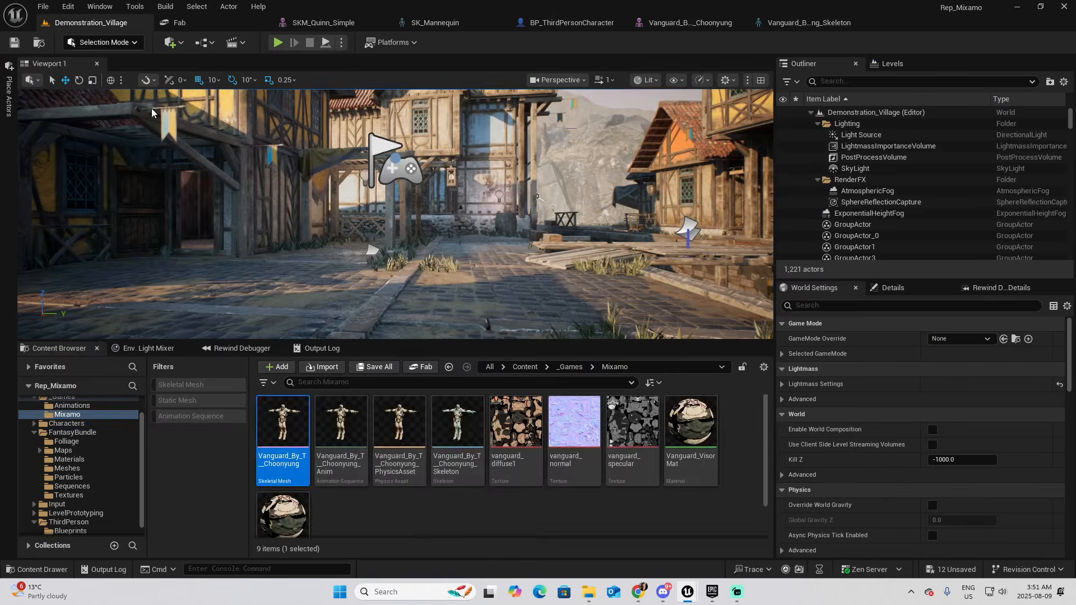
Step: Browse to the mannequin's unarmed walk animations in Characters/Mannequins/Anims/Unarmed/Walk
{"action": "left_click", "coordinate": [36, 424]}
{"action": "left_click", "coordinate": [34, 424]}
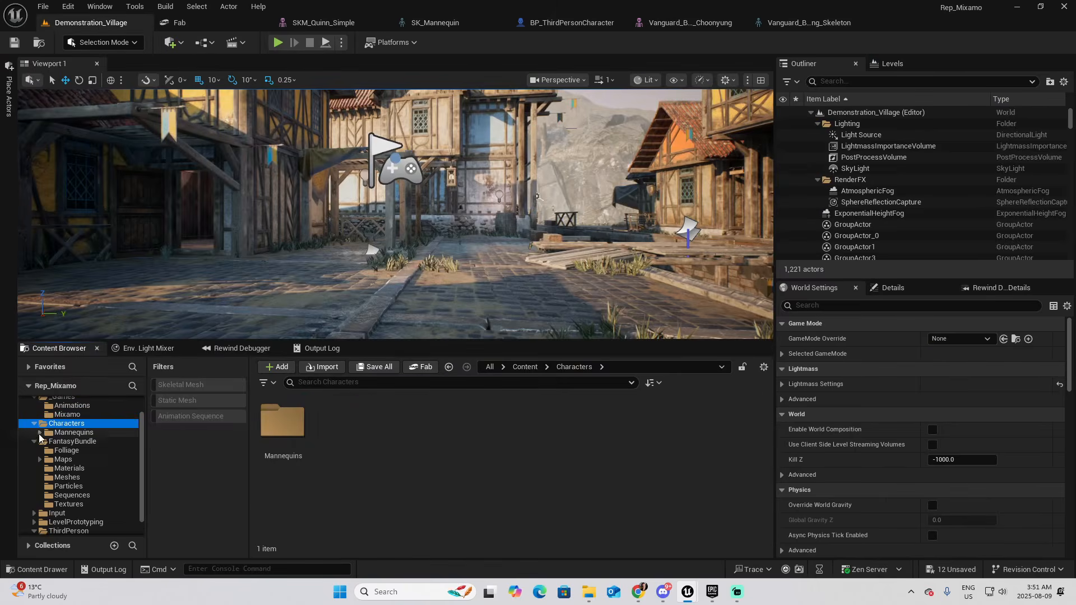
{"action": "left_click", "coordinate": [39, 433]}
{"action": "left_click", "coordinate": [45, 442]}
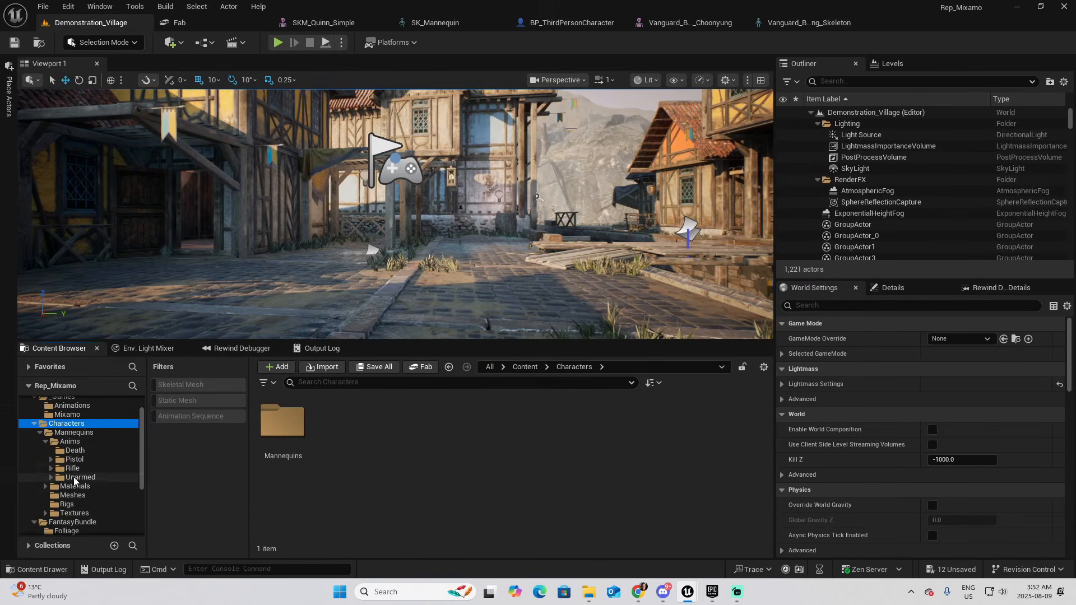
{"action": "left_click", "coordinate": [75, 478]}
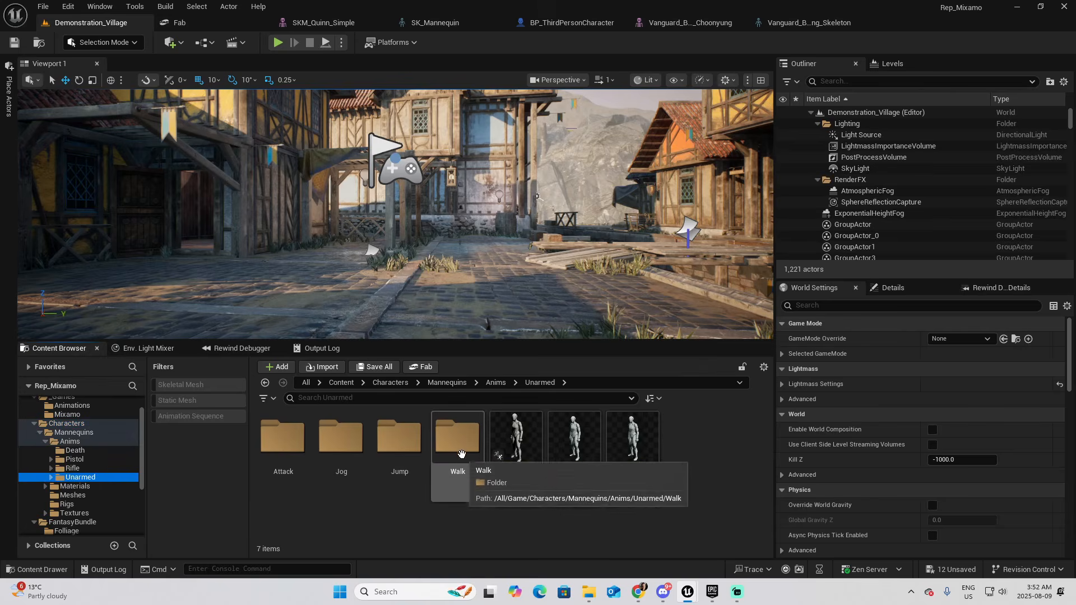
{"action": "double_click", "coordinate": [446, 474]}
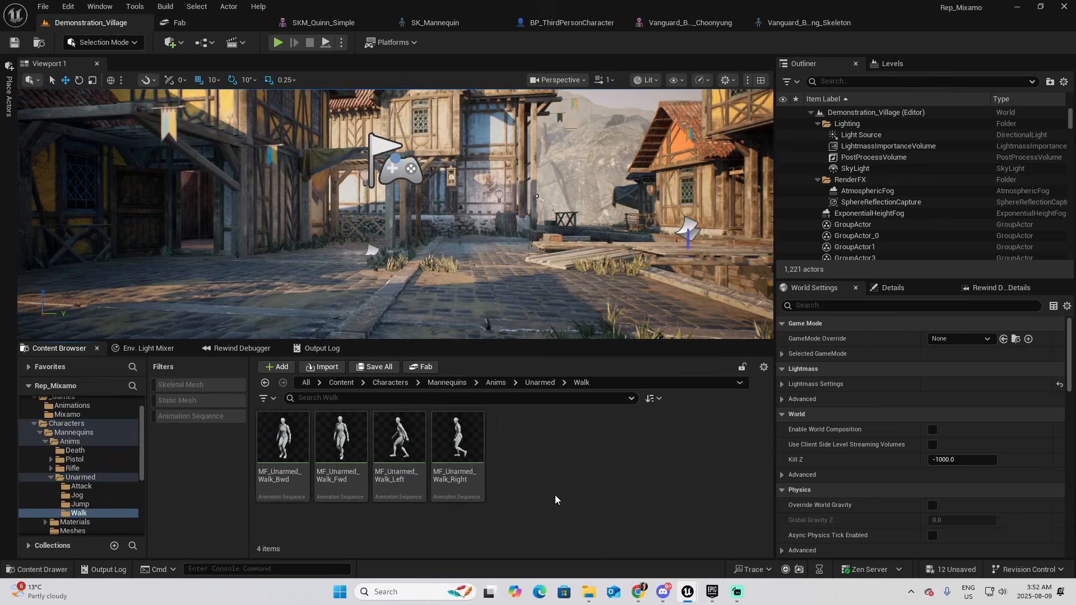
Step: Start retargeting from MF_Unarmed_Walk_Fwd with Vanguard_By_T__Choonyung as the target skeletal mesh, and preview MF_Pistol_Jog_Fwd
{"action": "left_click", "coordinate": [340, 440]}
{"action": "right_click", "coordinate": [343, 437]}
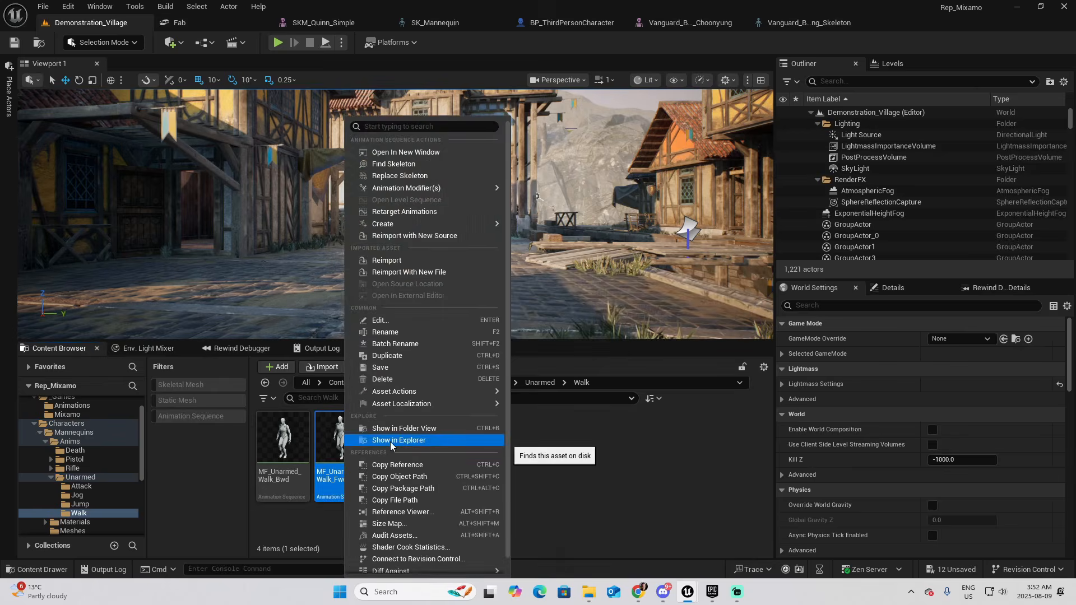
{"action": "left_click", "coordinate": [389, 211]}
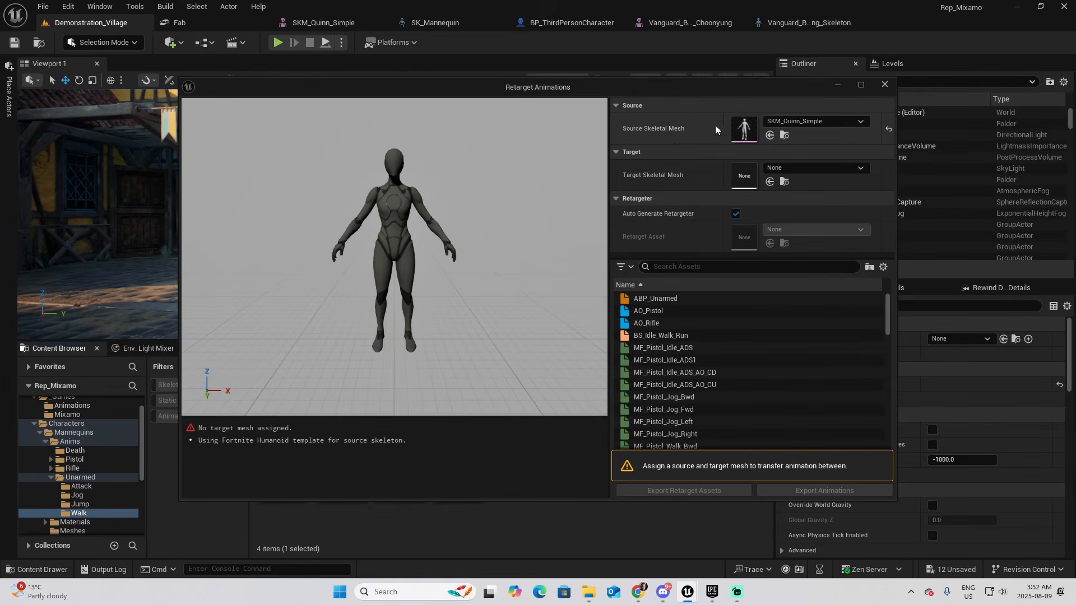
{"action": "left_click", "coordinate": [814, 166]}
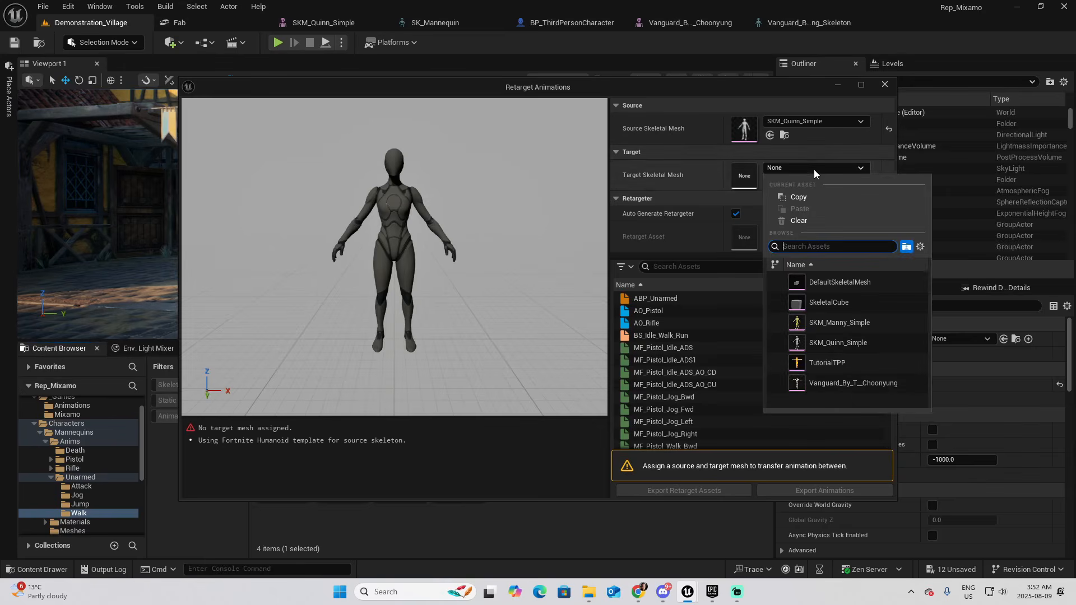
{"action": "left_click", "coordinate": [835, 384]}
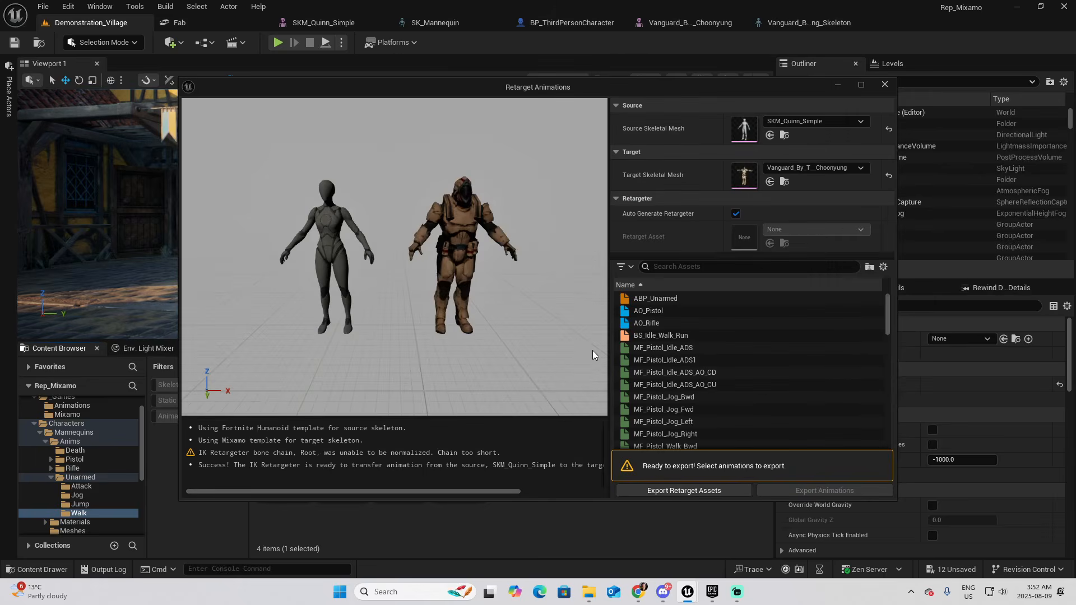
{"action": "left_click", "coordinate": [703, 411]}
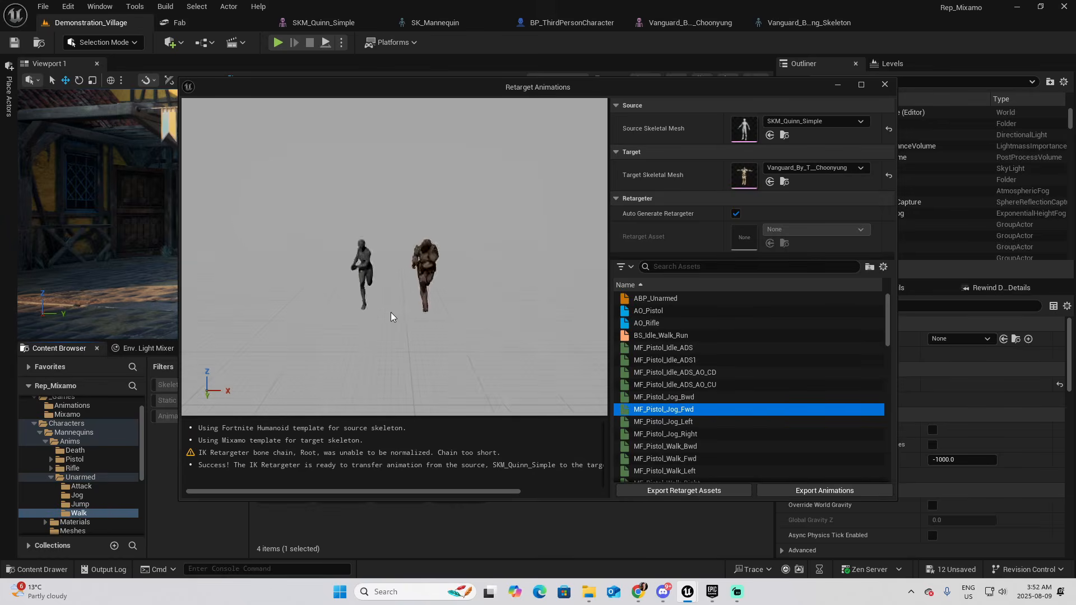
Step: Export all the listed animation assets as retargeted copies into _Games/Animations with the prefix 3p2Mix_
{"action": "left_click", "coordinate": [708, 374]}
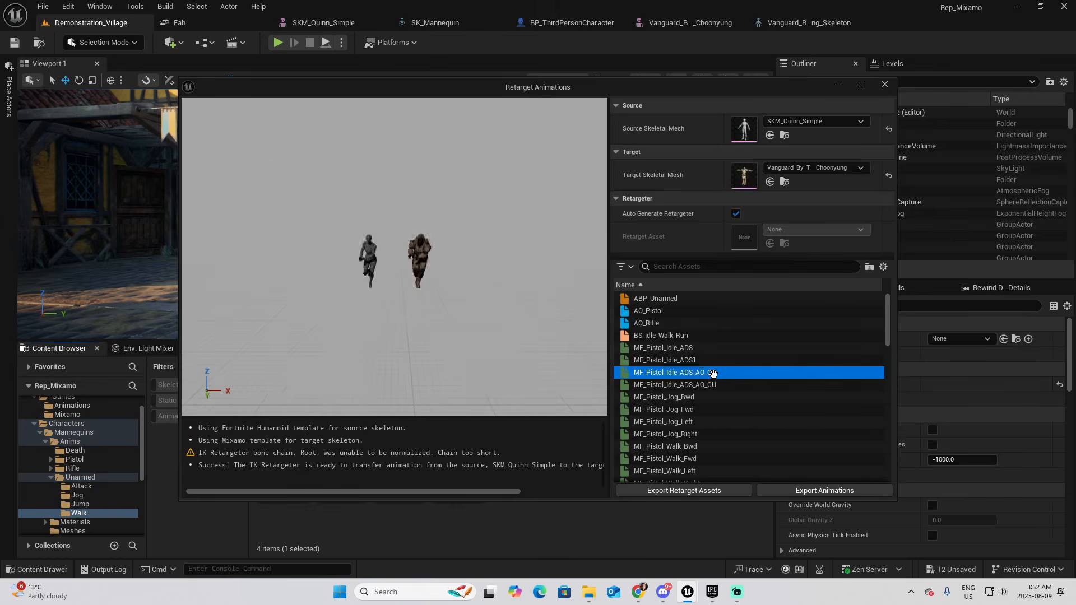
{"action": "mouse_move", "coordinate": [710, 374]}
{"action": "key", "text": "ctrl+a"}
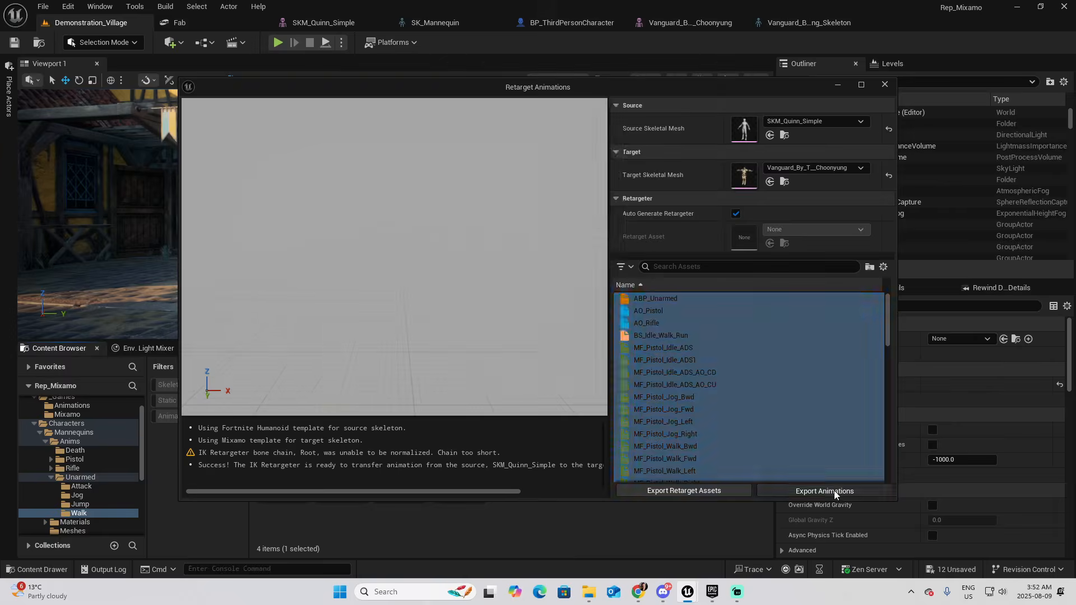
{"action": "left_click", "coordinate": [834, 492]}
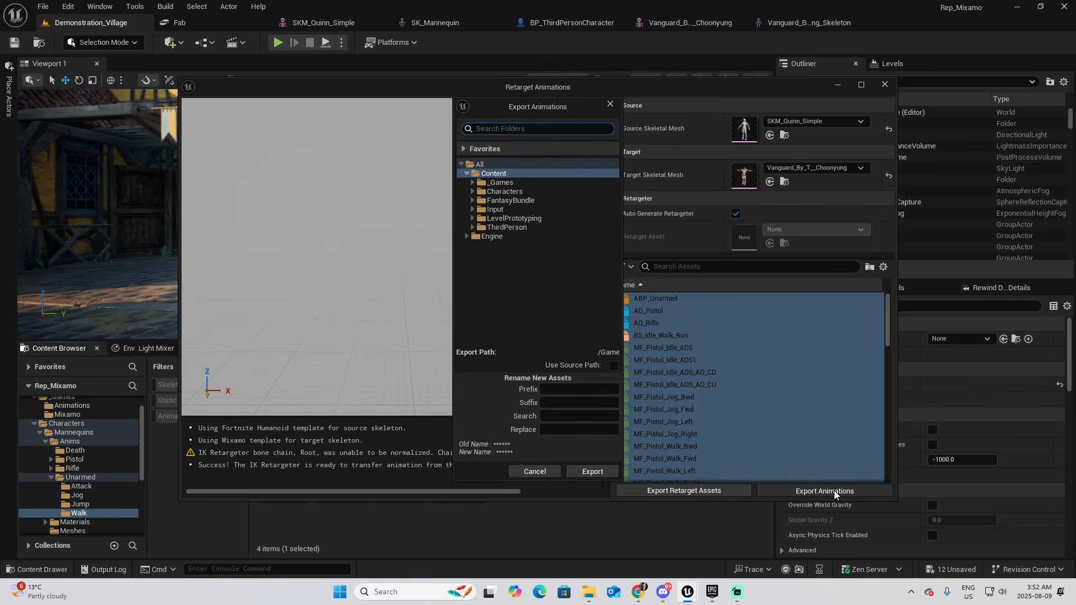
{"action": "left_click", "coordinate": [471, 183]}
{"action": "left_click", "coordinate": [503, 192]}
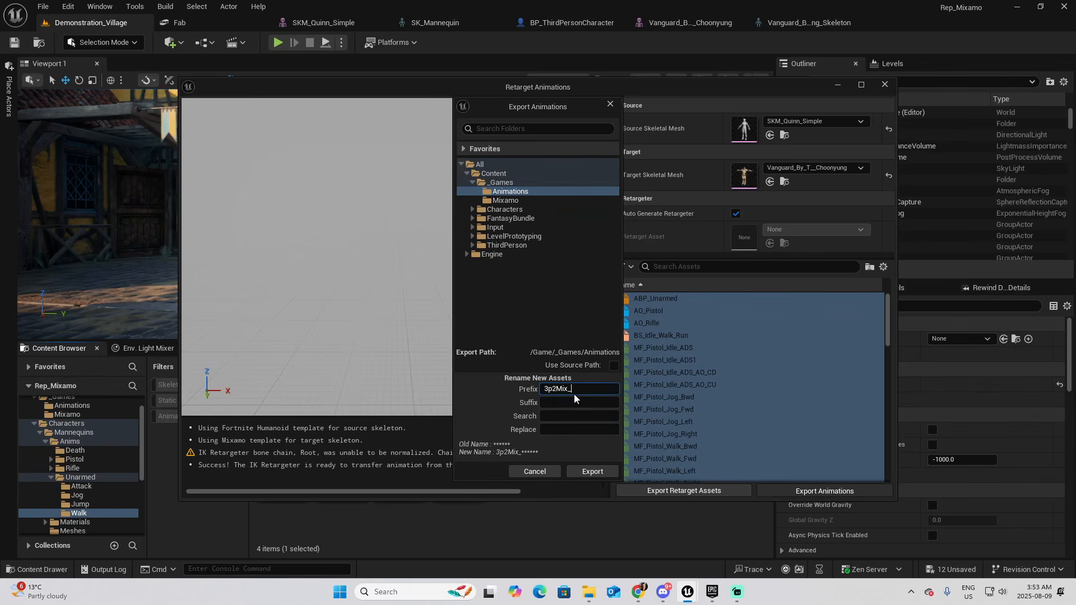
{"action": "left_click", "coordinate": [591, 473]}
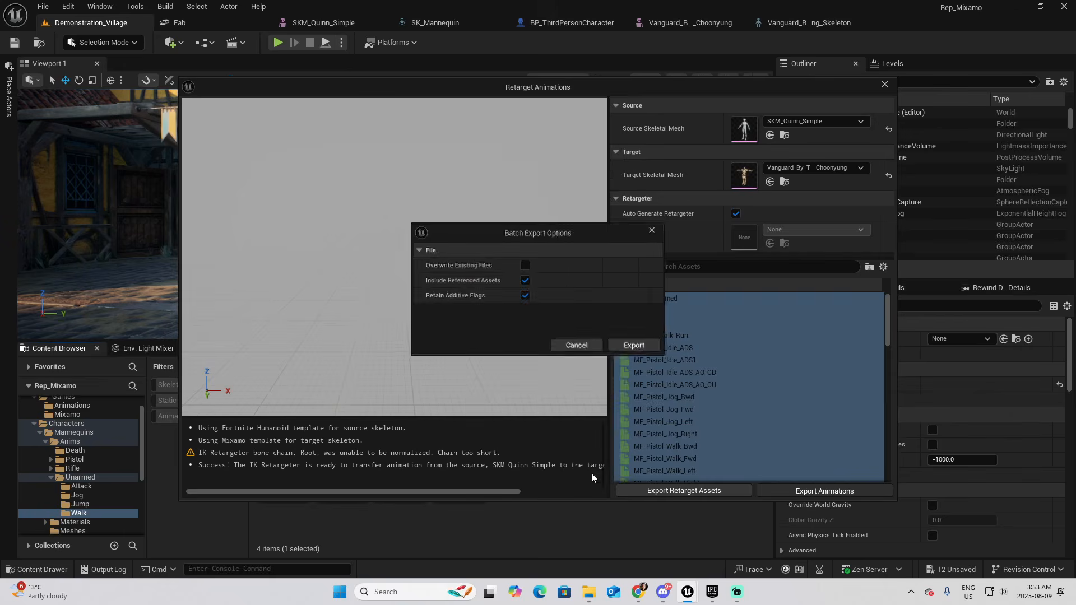
{"action": "left_click", "coordinate": [629, 344]}
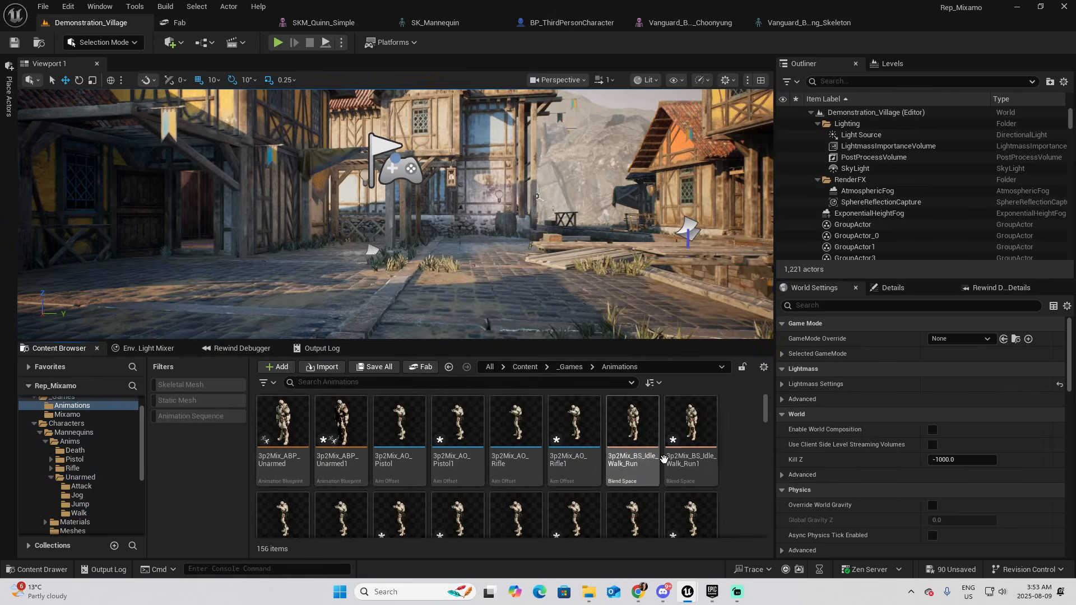
Step: Open the retargeted 3p2Mix_MF_Pistol_Jog_Fwd1 animation and examine its playback in the preview
{"action": "scroll", "coordinate": [731, 443], "scroll_direction": "down", "scroll_amount": 3}
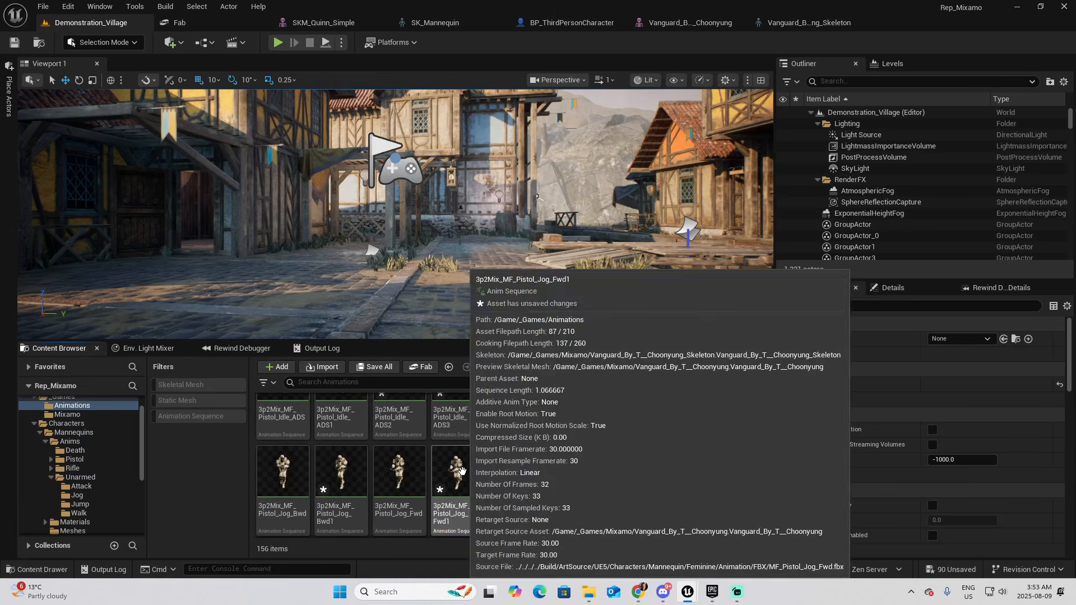
{"action": "left_click", "coordinate": [461, 469]}
{"action": "double_click", "coordinate": [461, 471]}
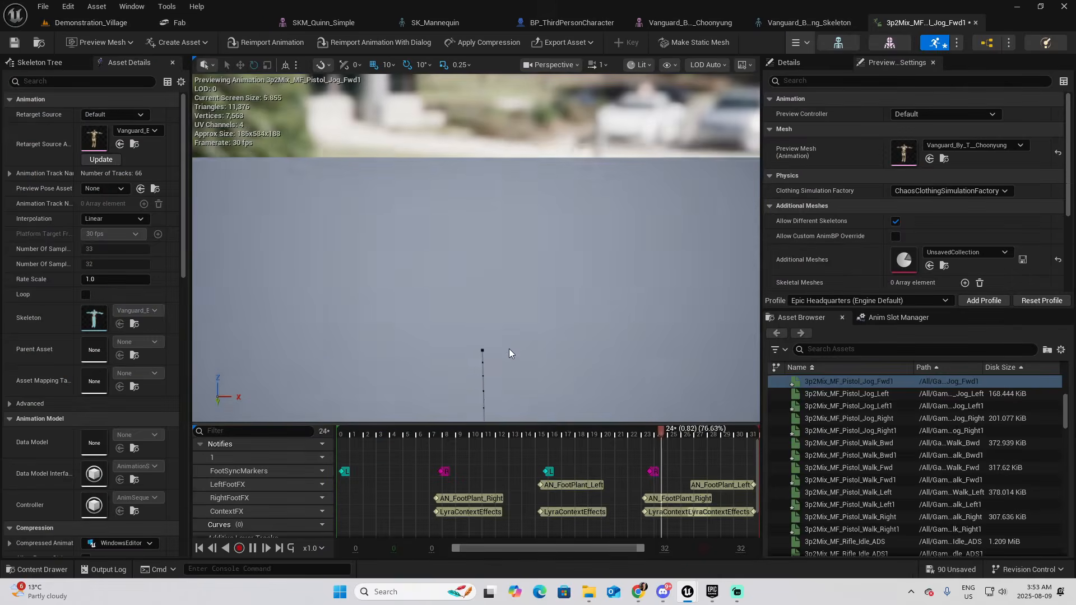
{"action": "scroll", "coordinate": [509, 351], "scroll_direction": "down", "scroll_amount": 2}
{"action": "left_click_drag", "start_coordinate": [528, 353], "coordinate": [531, 350], "text": "alt"}
{"action": "mouse_move", "coordinate": [532, 355]}
{"action": "right_mouse_down"}
{"action": "mouse_move", "coordinate": [518, 354]}
{"action": "mouse_move", "coordinate": [569, 354]}
{"action": "mouse_move", "coordinate": [531, 353]}
{"action": "right_mouse_up"}
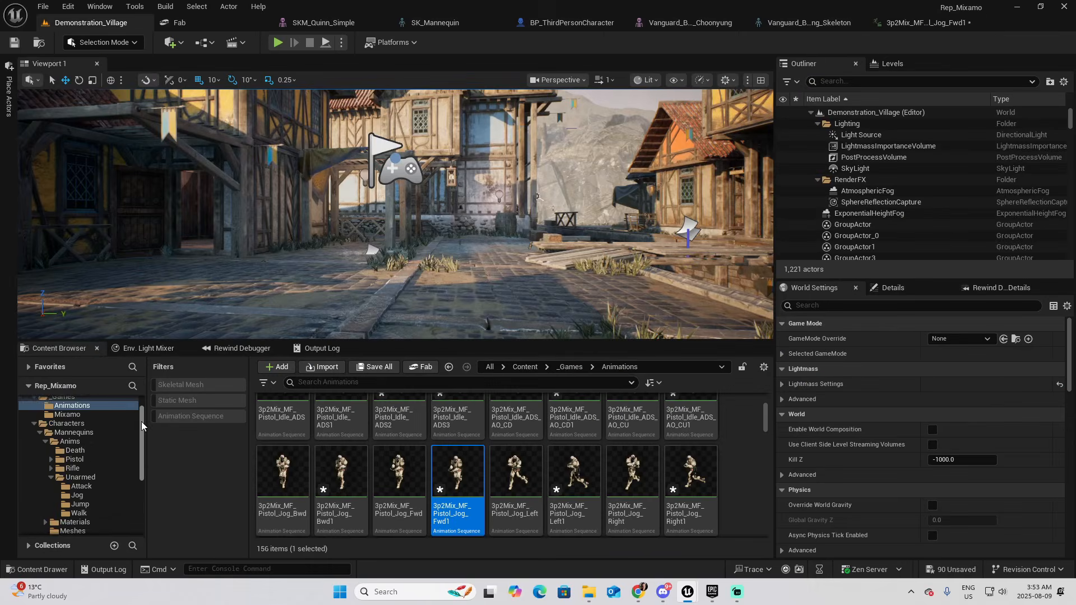
Step: Open BP_ThirdPersonCharacter from ThirdPerson/Blueprints and set its Skeletal Mesh Asset to Vanguard_By_T__Choonyung
{"action": "left_click_drag", "start_coordinate": [141, 421], "coordinate": [141, 482]}
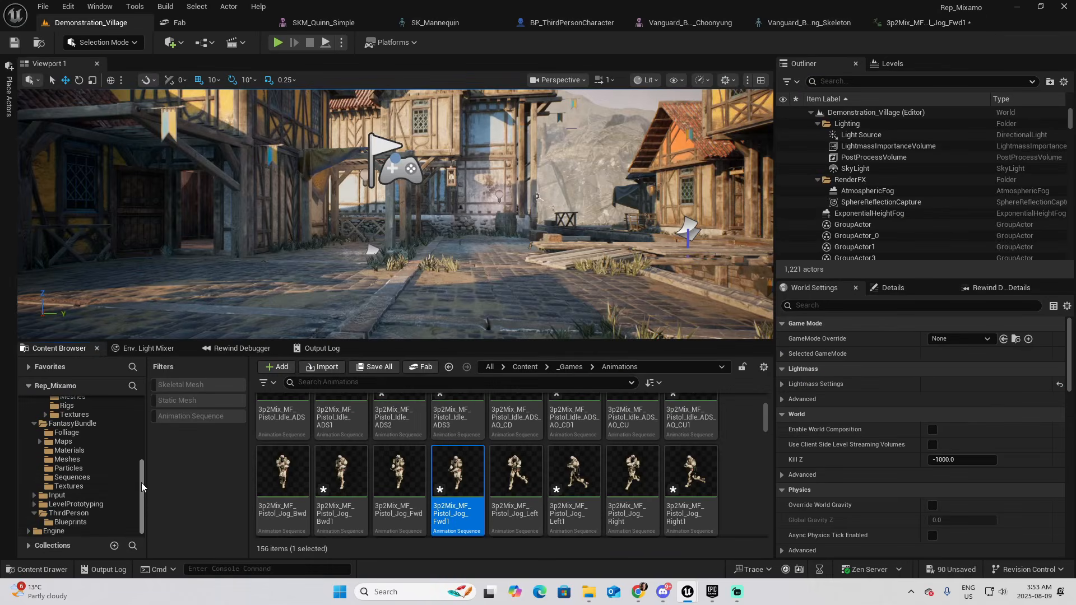
{"action": "left_click", "coordinate": [70, 522]}
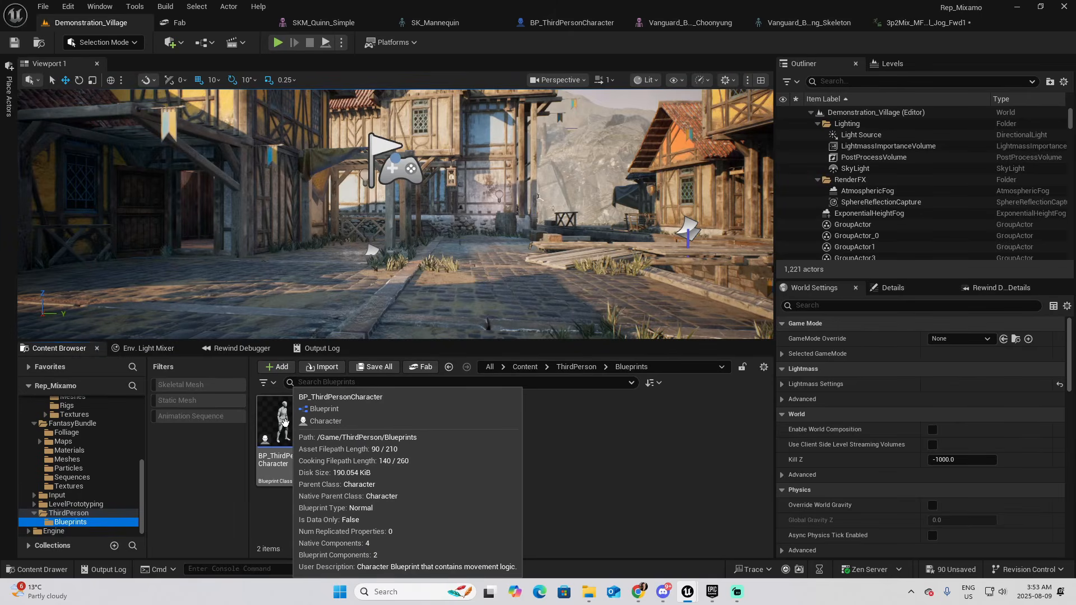
{"action": "double_click", "coordinate": [284, 421]}
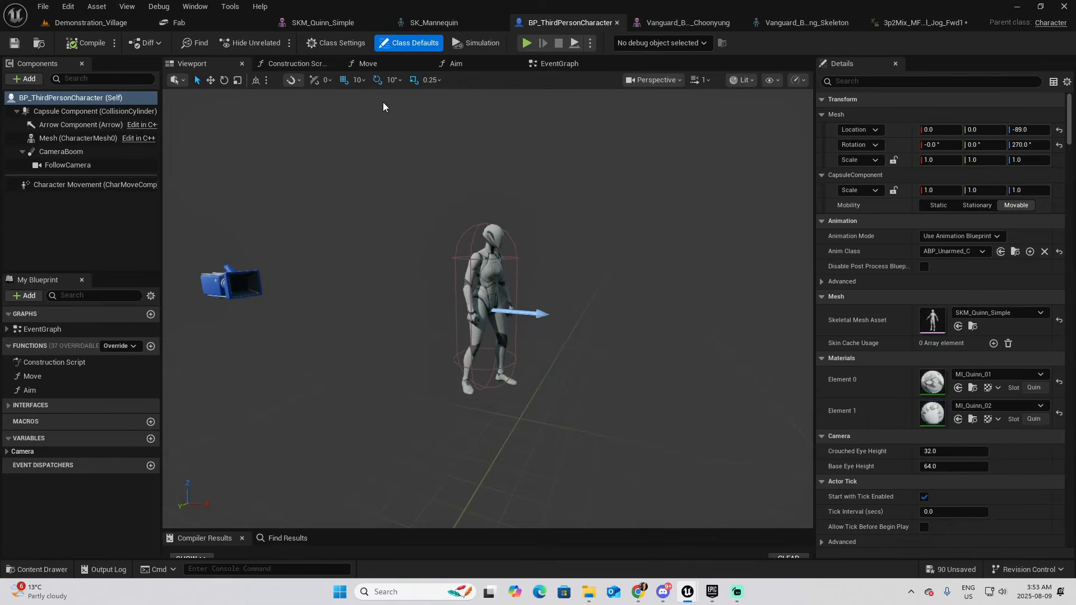
{"action": "left_click", "coordinate": [1039, 316]}
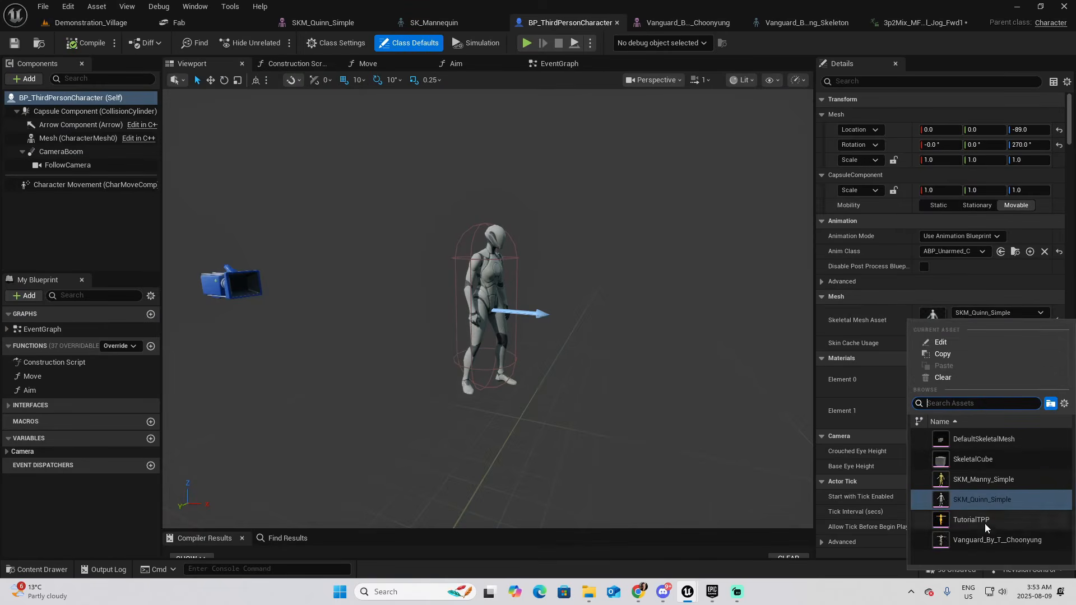
{"action": "left_click", "coordinate": [979, 540]}
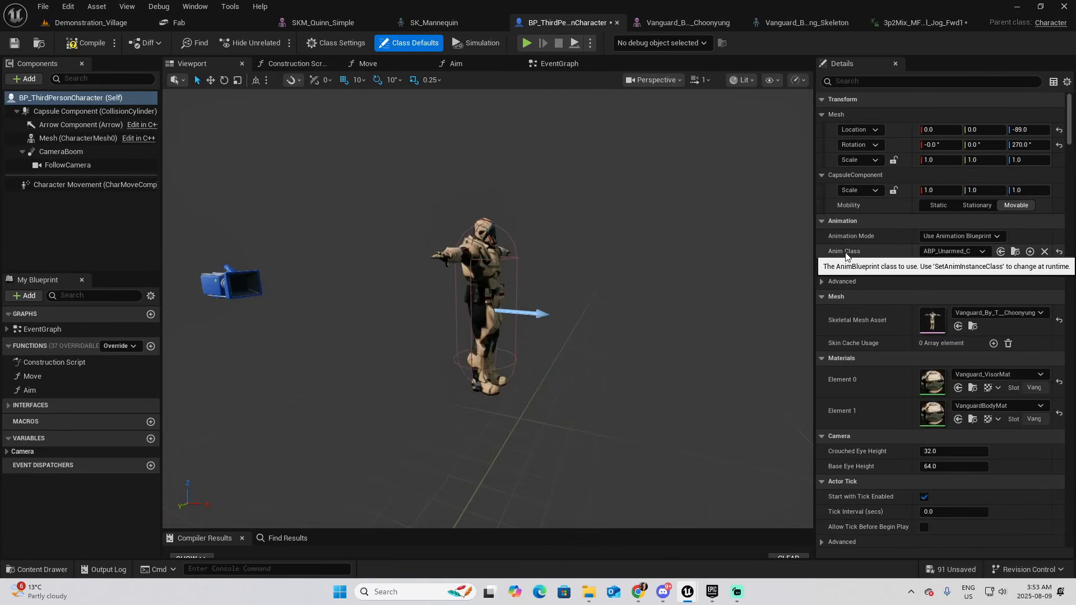
Step: Set the character's Anim Class to 3p2Mix_ABP_Unarmed and compile the blueprint
{"action": "left_click", "coordinate": [983, 251]}
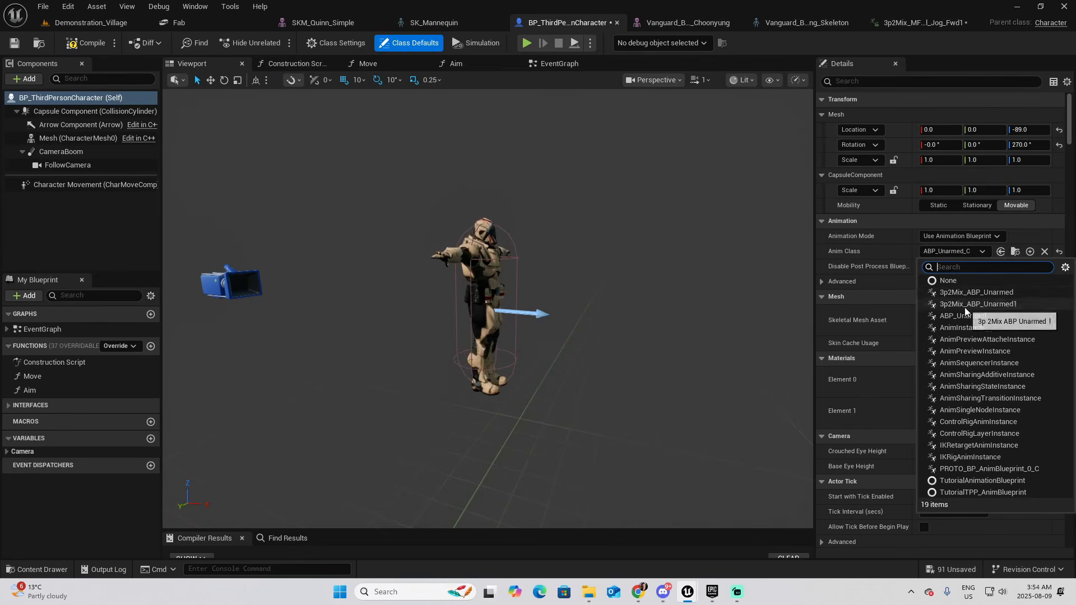
{"action": "left_click", "coordinate": [968, 292]}
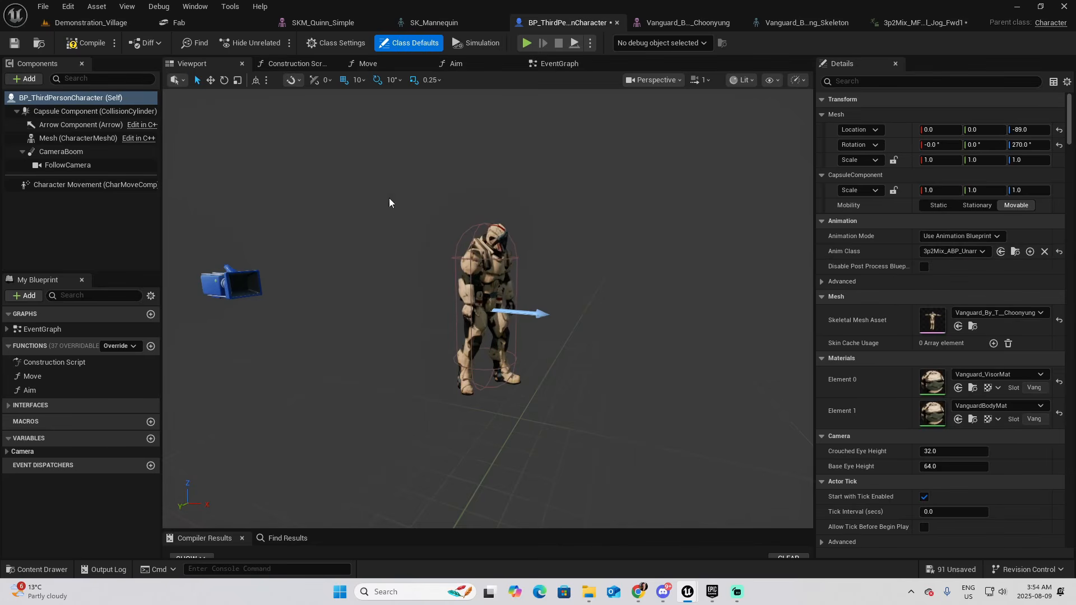
{"action": "left_click", "coordinate": [86, 45]}
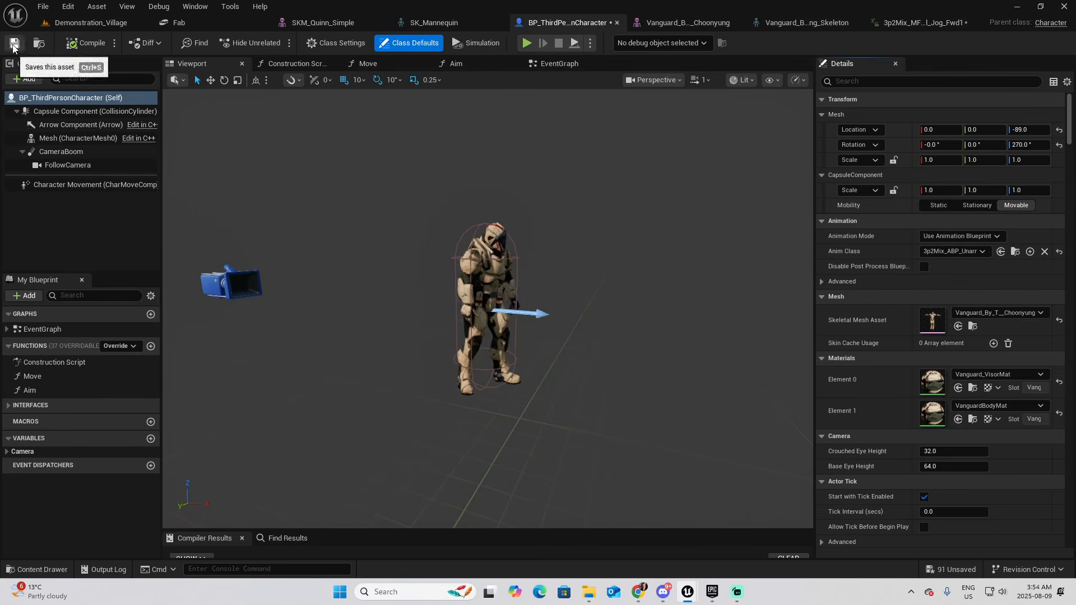
Step: Save the character blueprint and briefly play-test its movement in the Demonstration_Village level
{"action": "left_click", "coordinate": [14, 43]}
{"action": "left_click", "coordinate": [89, 22]}
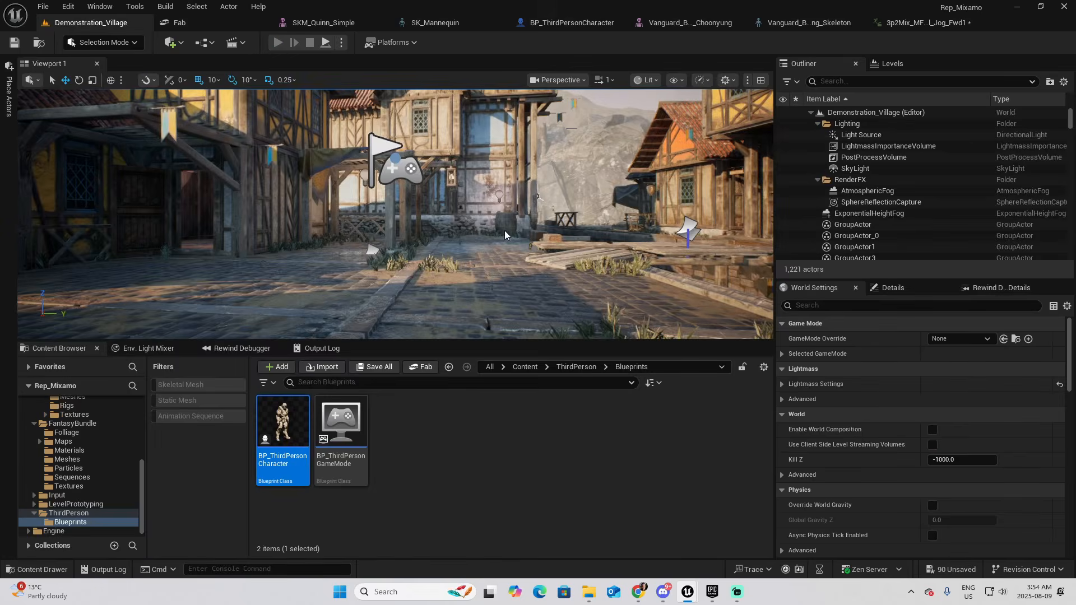
{"action": "key", "text": "alt+p"}
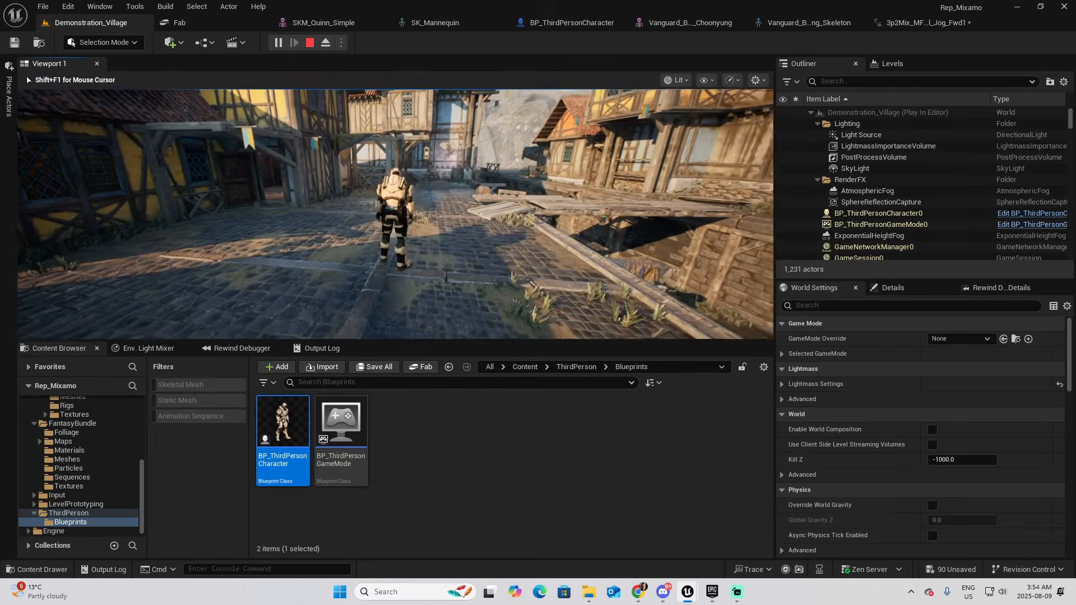
{"action": "key", "text": "w"}
{"action": "key", "text": "s"}
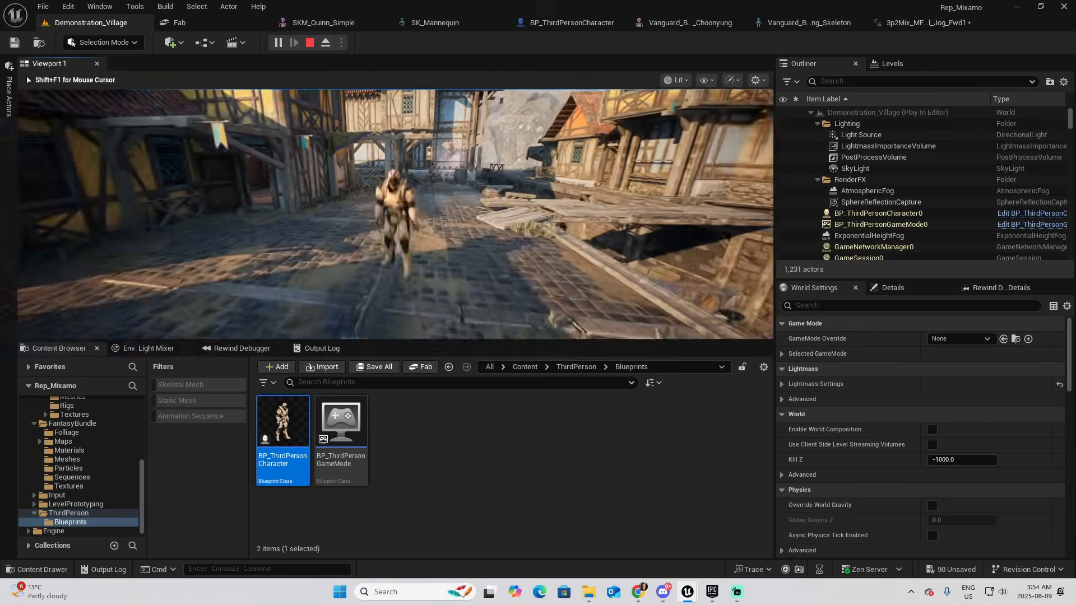
{"action": "key", "text": "Escape"}
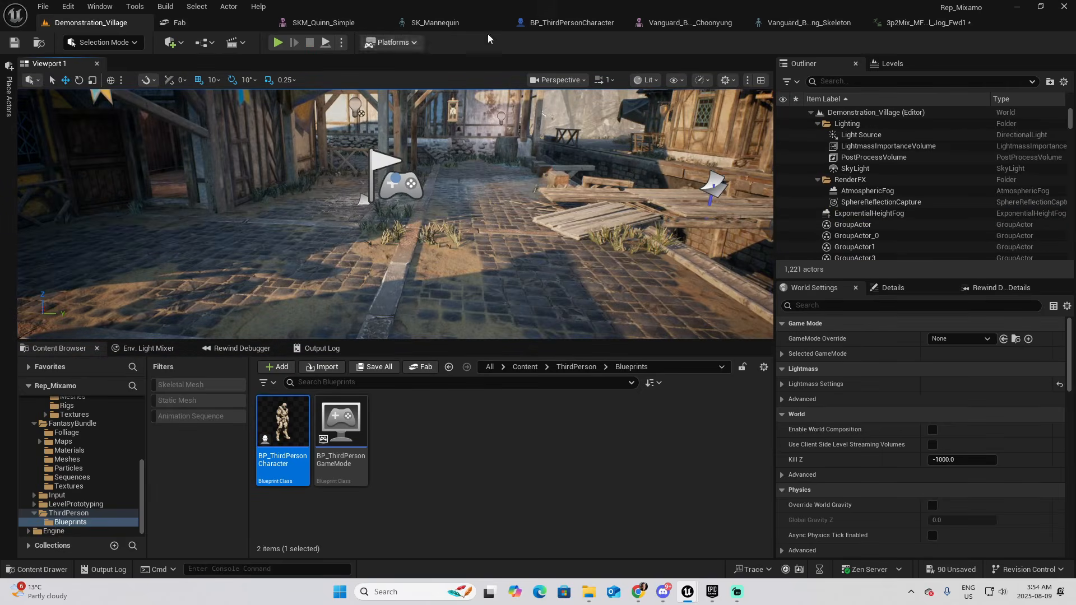
Step: Set the Anim Class of BP_ThirdPersonCharacter to 3p2Mix_ABP_Unarmed1 and compile the blueprint
{"action": "left_click", "coordinate": [569, 22]}
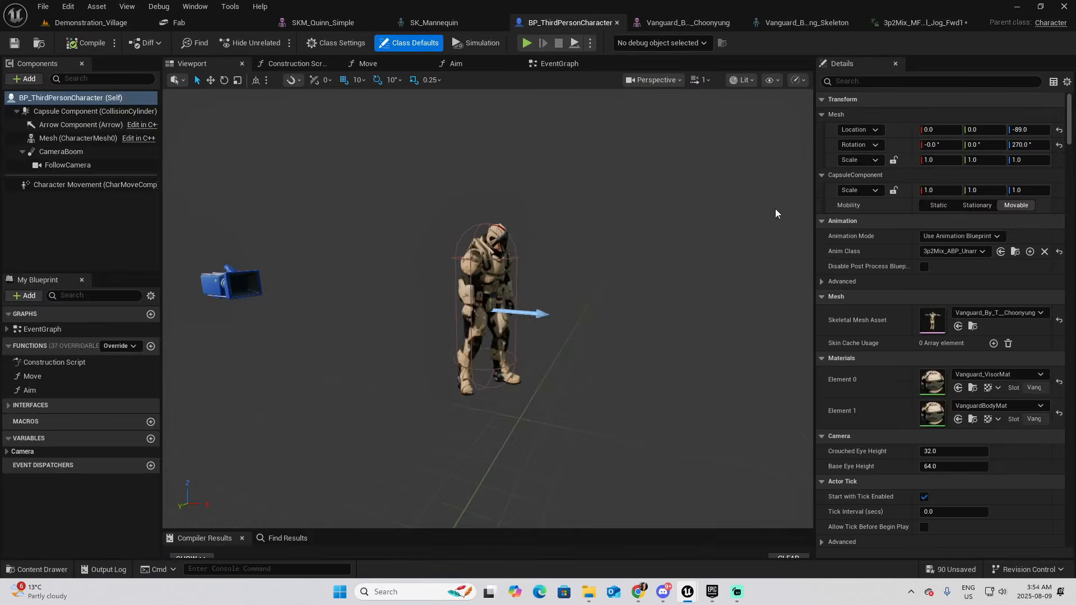
{"action": "left_click", "coordinate": [1033, 315]}
{"action": "left_click", "coordinate": [984, 250]}
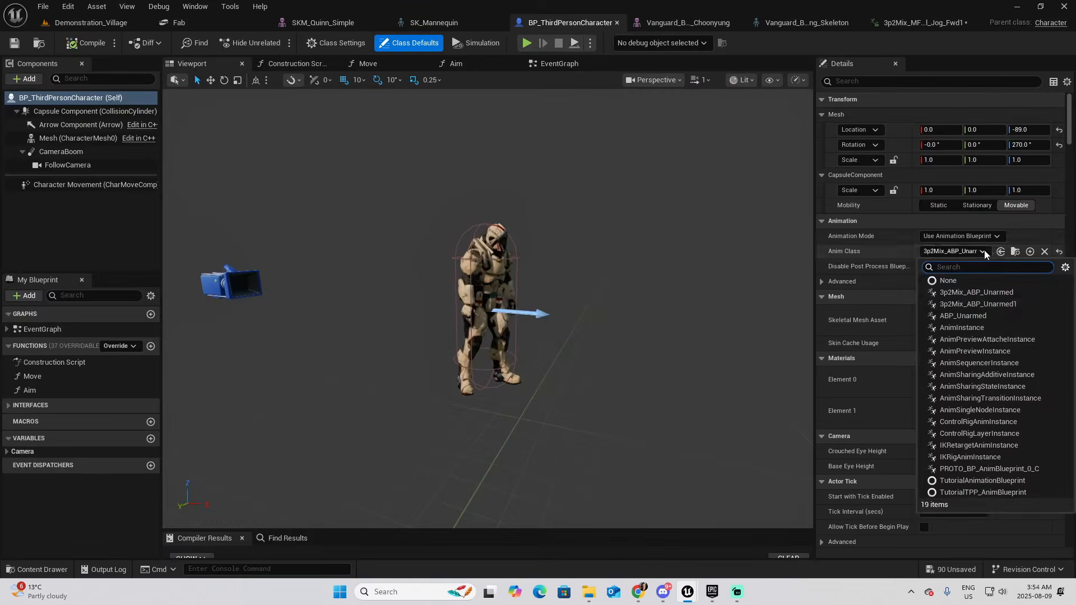
{"action": "left_click", "coordinate": [1004, 306]}
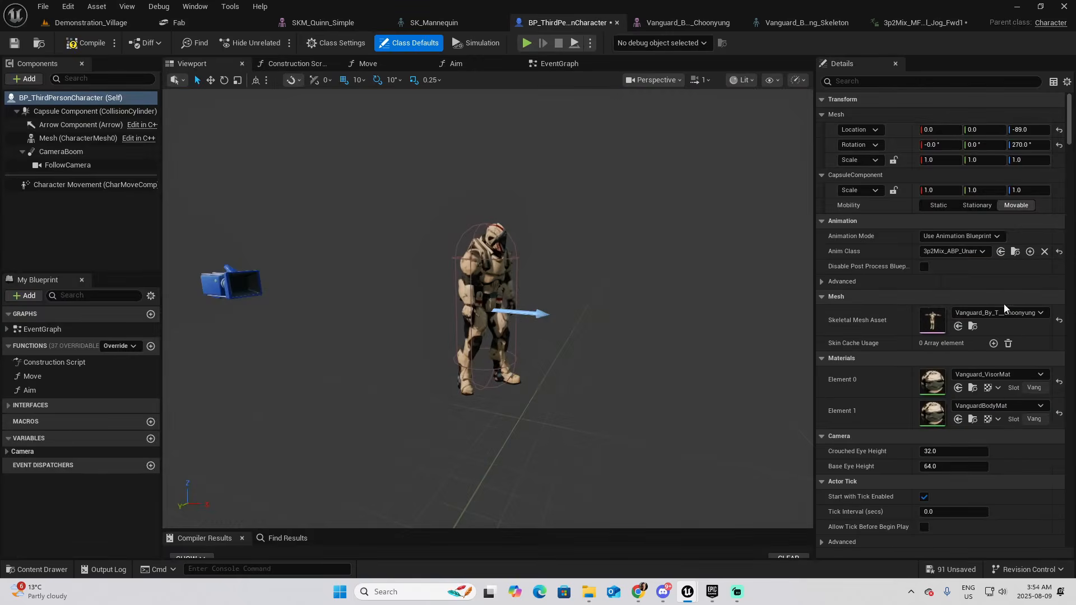
{"action": "left_click", "coordinate": [76, 45]}
Step: Play-test the Demonstration_Village level, running the character in all directions and jumping to examine its retargeted animations
{"action": "left_click", "coordinate": [84, 24]}
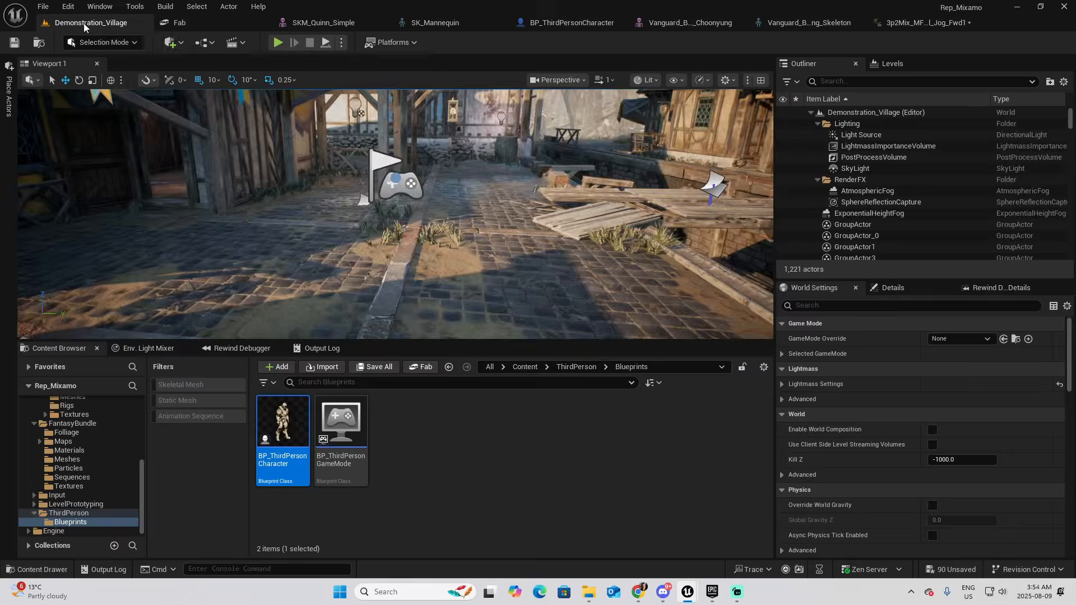
{"action": "left_click", "coordinate": [278, 44]}
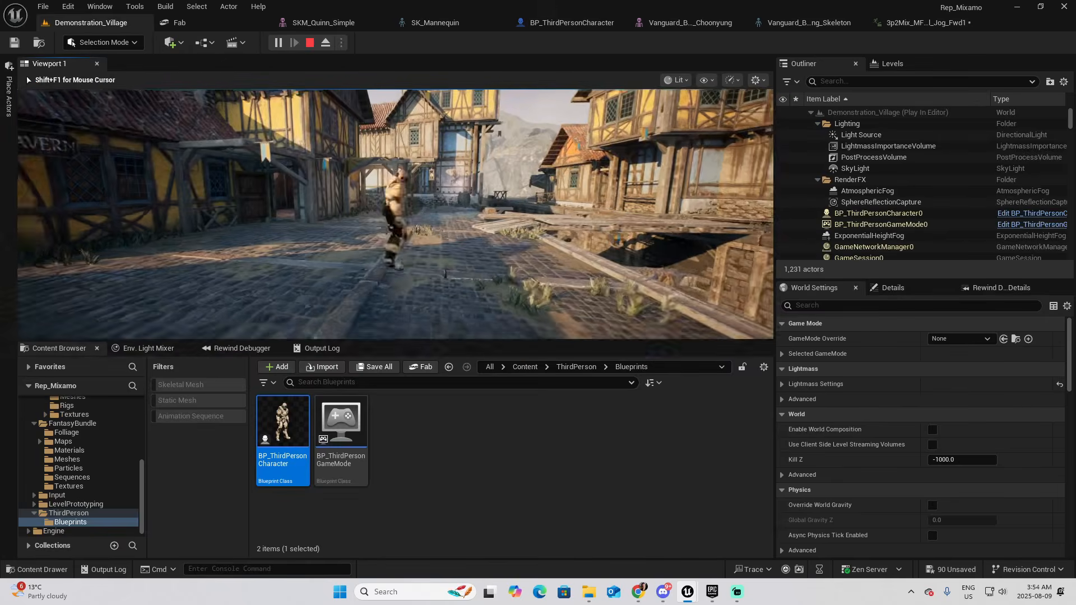
{"action": "key", "text": "w"}
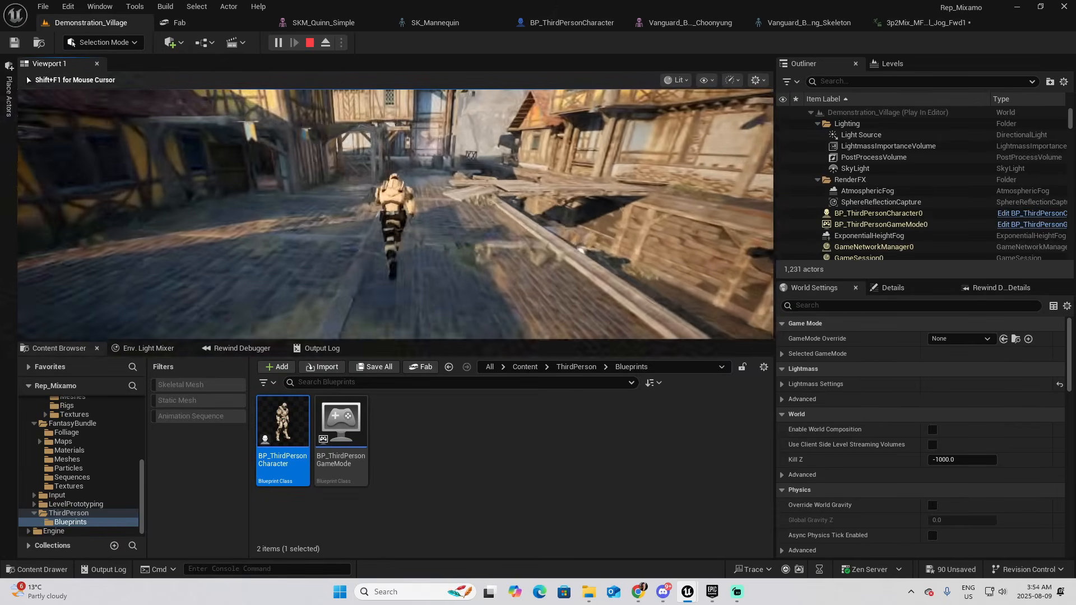
{"action": "key", "text": "d"}
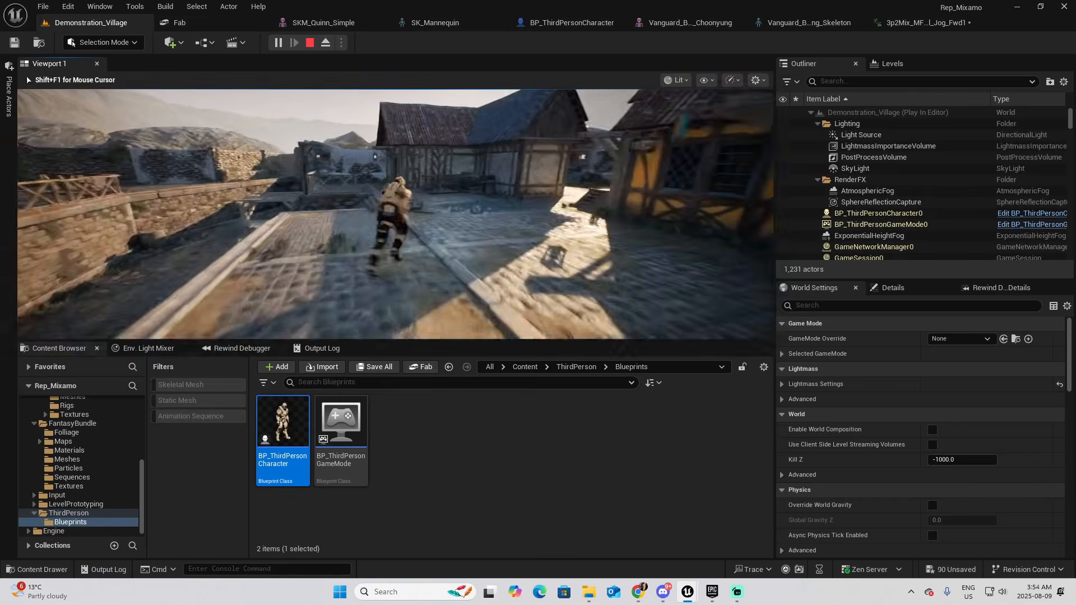
{"action": "key", "text": "s"}
{"action": "key", "text": "a"}
{"action": "key", "text": "w"}
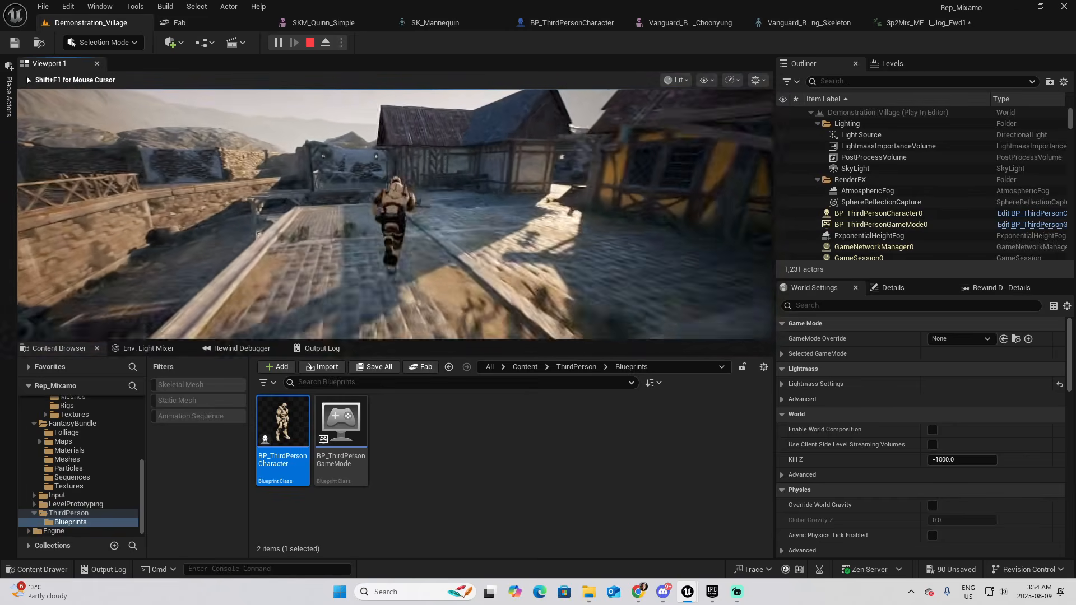
{"action": "key", "text": "d"}
{"action": "key", "text": "s"}
{"action": "key", "text": "a"}
{"action": "key", "text": "s"}
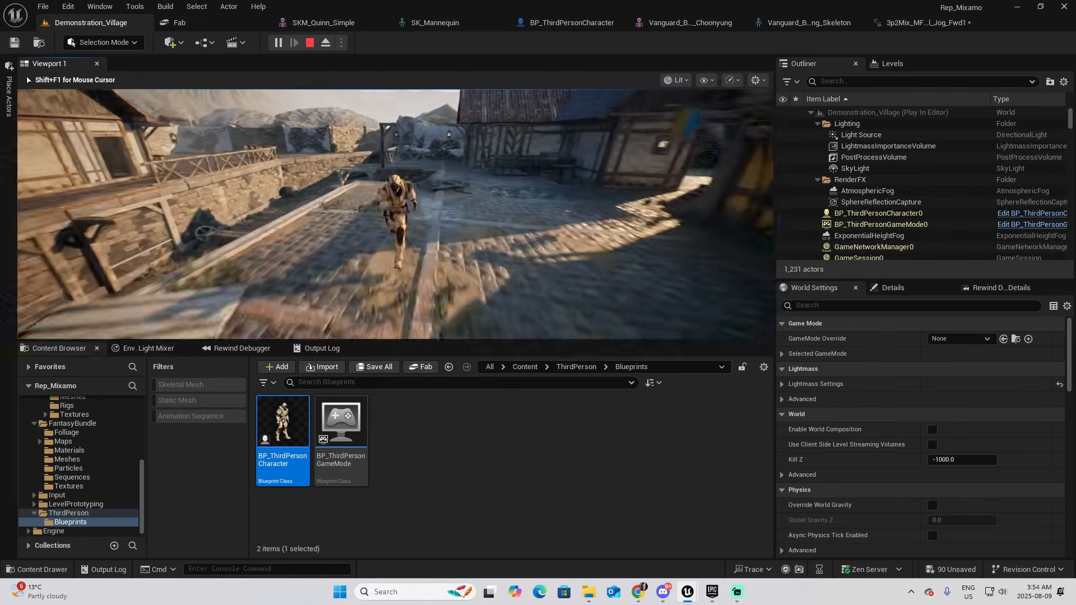
{"action": "key", "text": "w"}
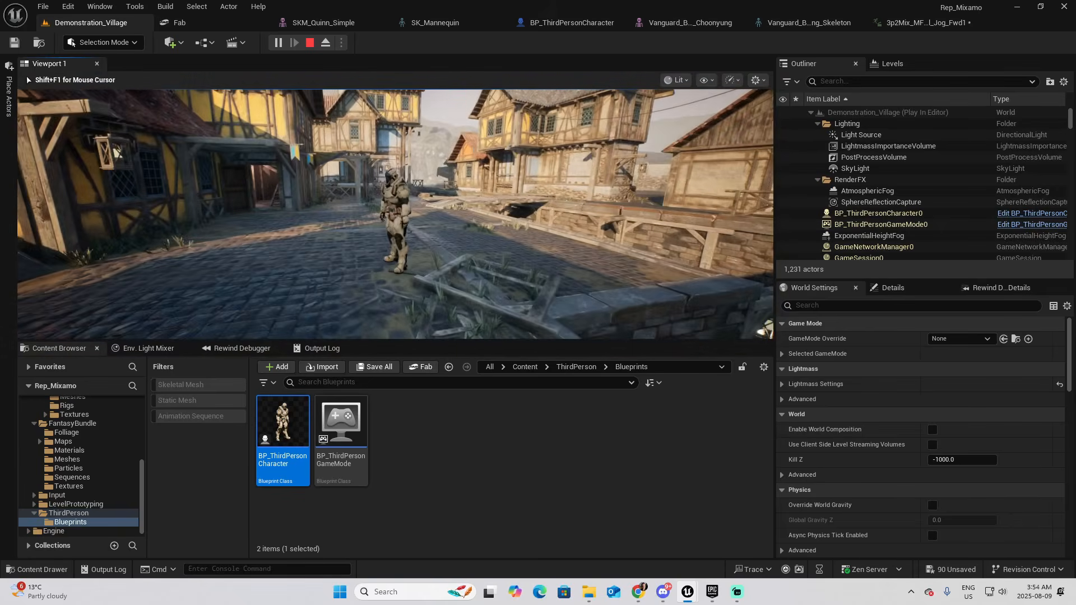
{"action": "key", "text": "w"}
{"action": "key", "text": "a"}
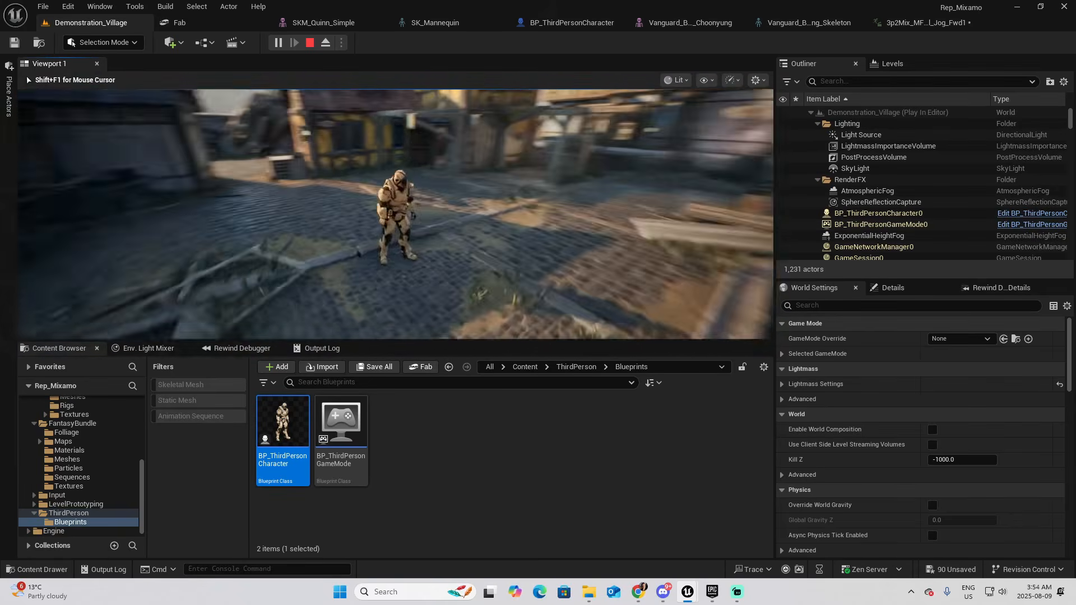
{"action": "key", "text": "w"}
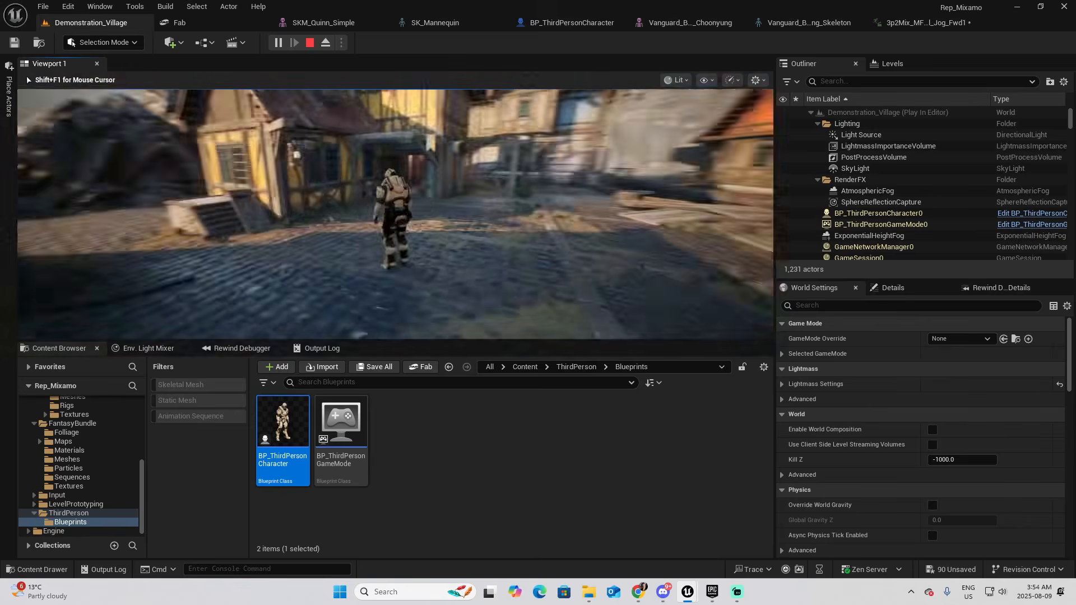
{"action": "key", "text": "d"}
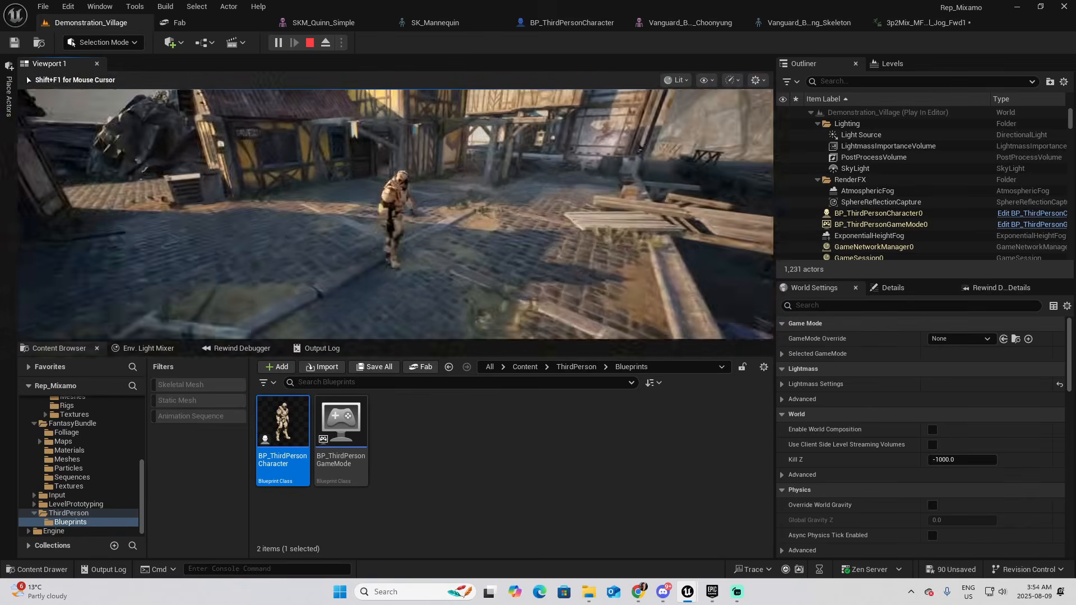
{"action": "key", "text": "a"}
{"action": "key", "text": "space"}
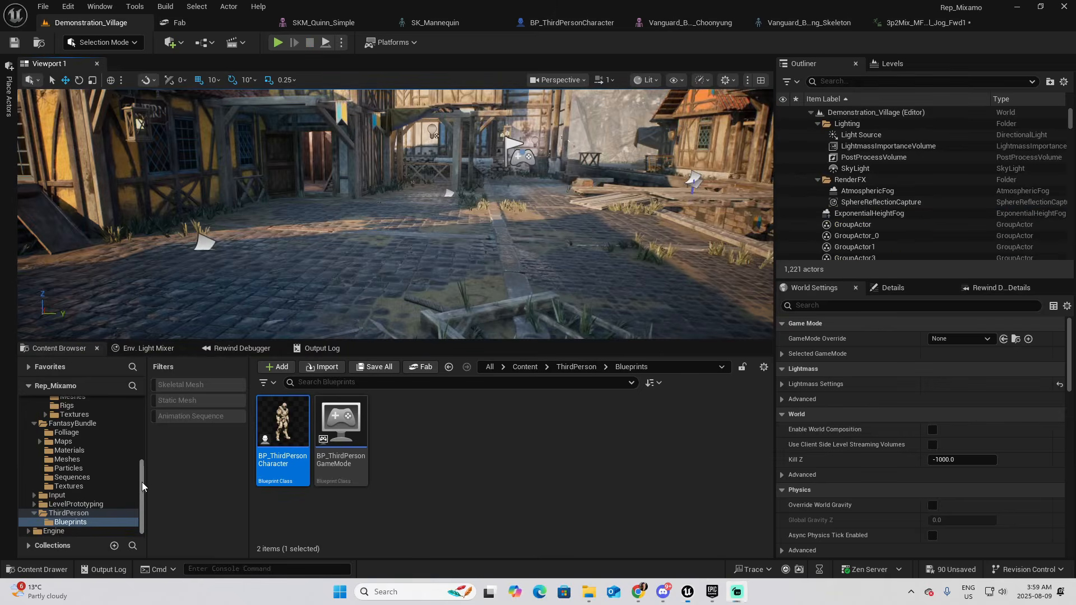
Step: Open Retarget Animations for MF_Unarmed_Walk_Fwd from Unarmed/Walk and assign Vanguard_By_T__Choonyung as the target skeletal mesh
{"action": "left_click_drag", "start_coordinate": [142, 482], "coordinate": [145, 411]}
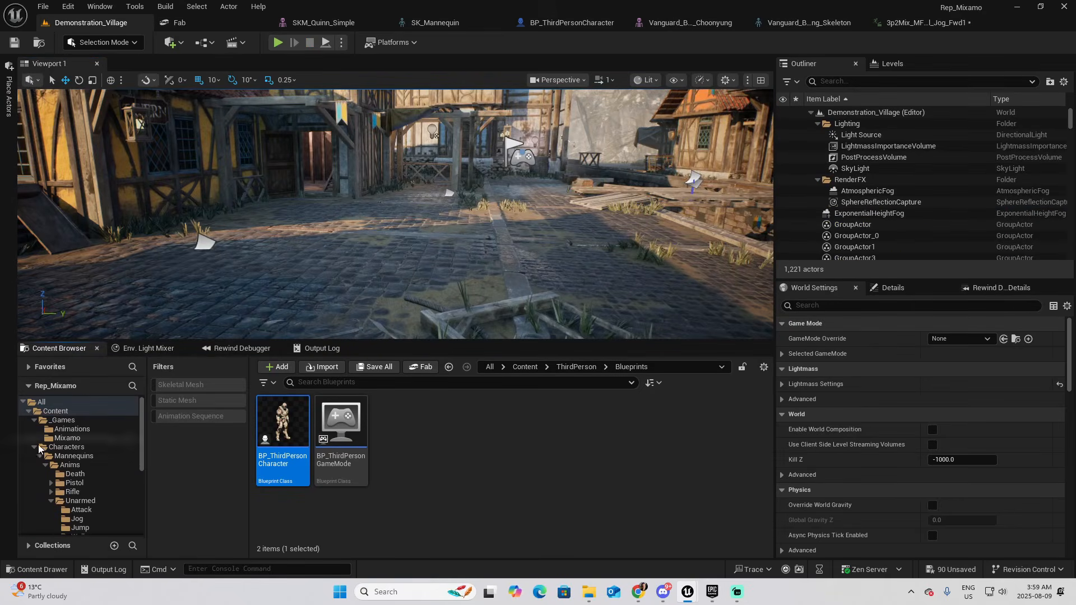
{"action": "scroll", "coordinate": [99, 499], "scroll_direction": "down", "scroll_amount": 2}
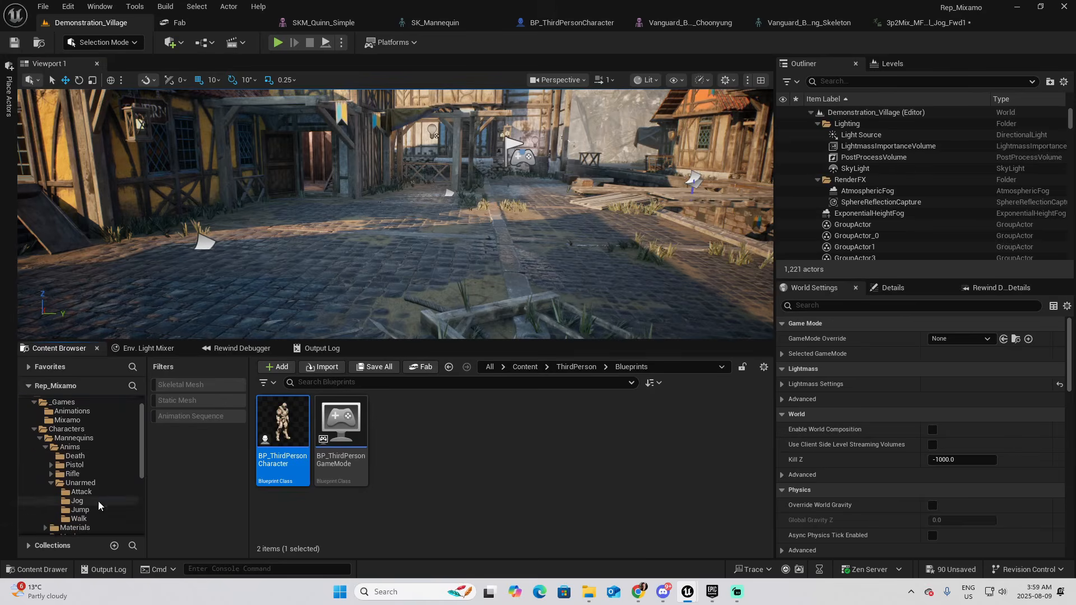
{"action": "left_click", "coordinate": [79, 519]}
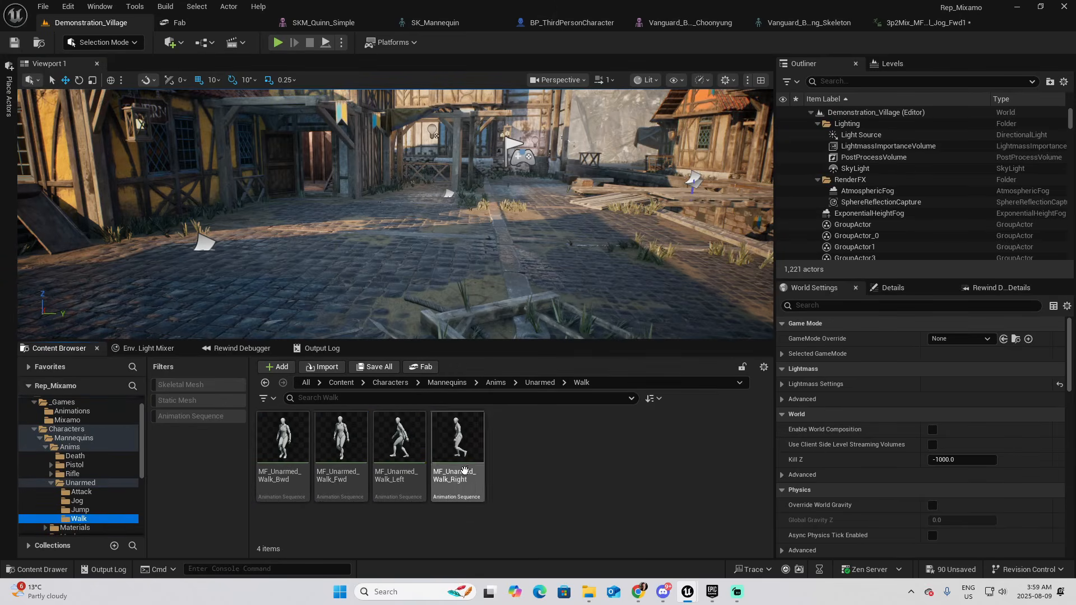
{"action": "right_click", "coordinate": [351, 454]}
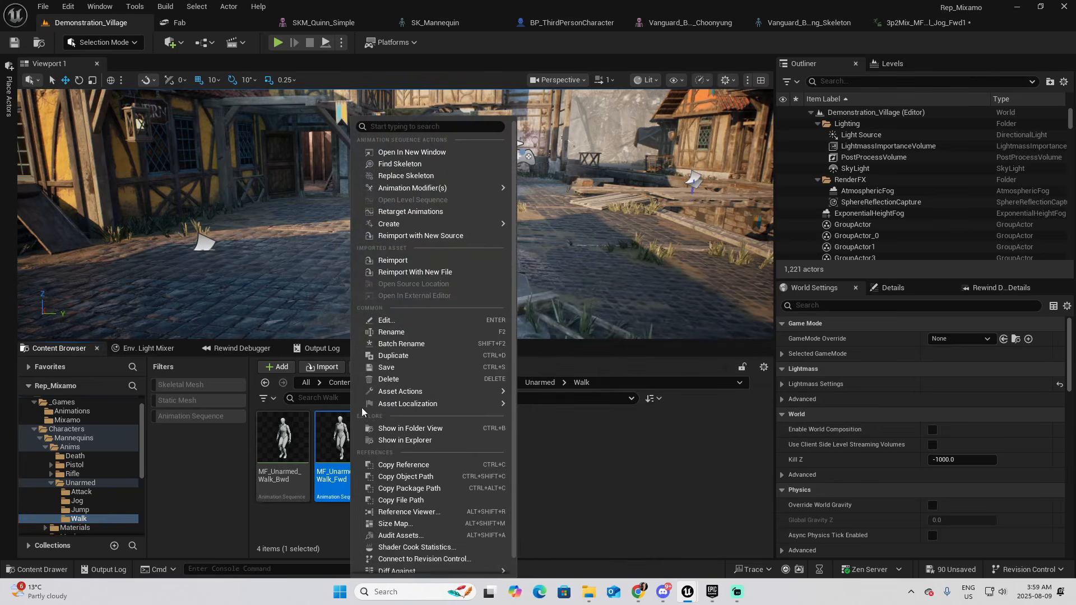
{"action": "left_click", "coordinate": [408, 211]}
{"action": "left_click", "coordinate": [812, 168]}
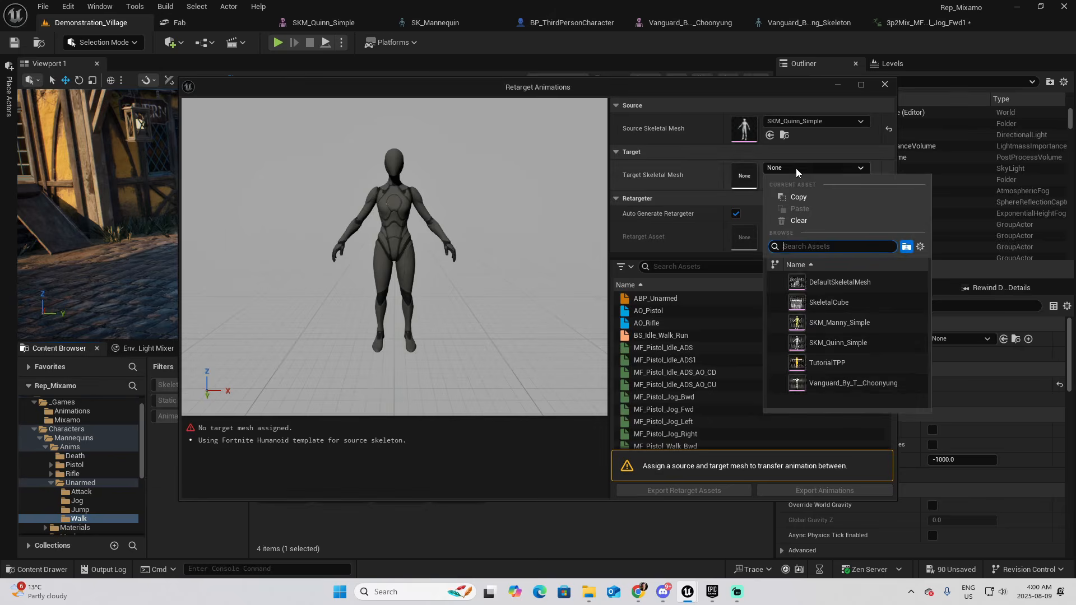
{"action": "left_click", "coordinate": [801, 382]}
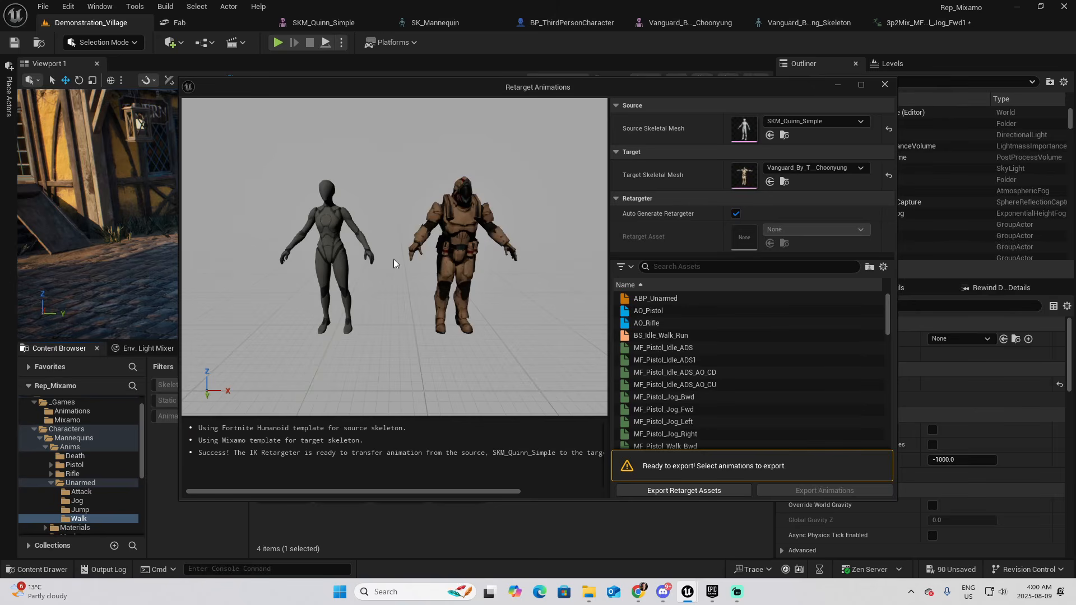
Step: Preview MF_Rifle_Jog_Fwd on the source and target meshes, and close the retargeting window without exporting
{"action": "scroll", "coordinate": [710, 429], "scroll_direction": "down", "scroll_amount": 2}
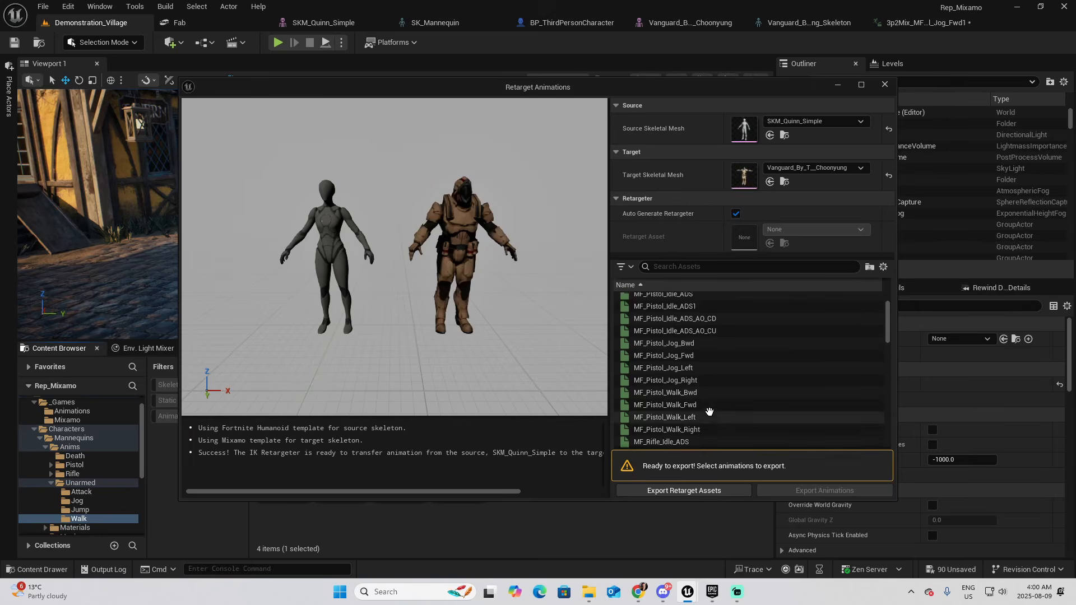
{"action": "scroll", "coordinate": [712, 414], "scroll_direction": "down", "scroll_amount": 3}
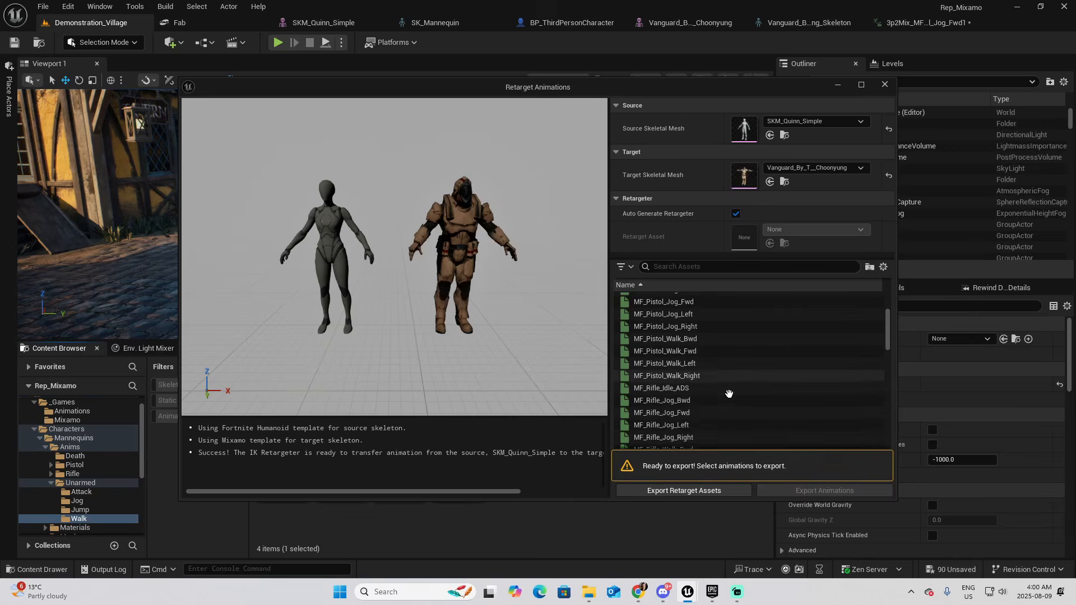
{"action": "left_click", "coordinate": [716, 413]}
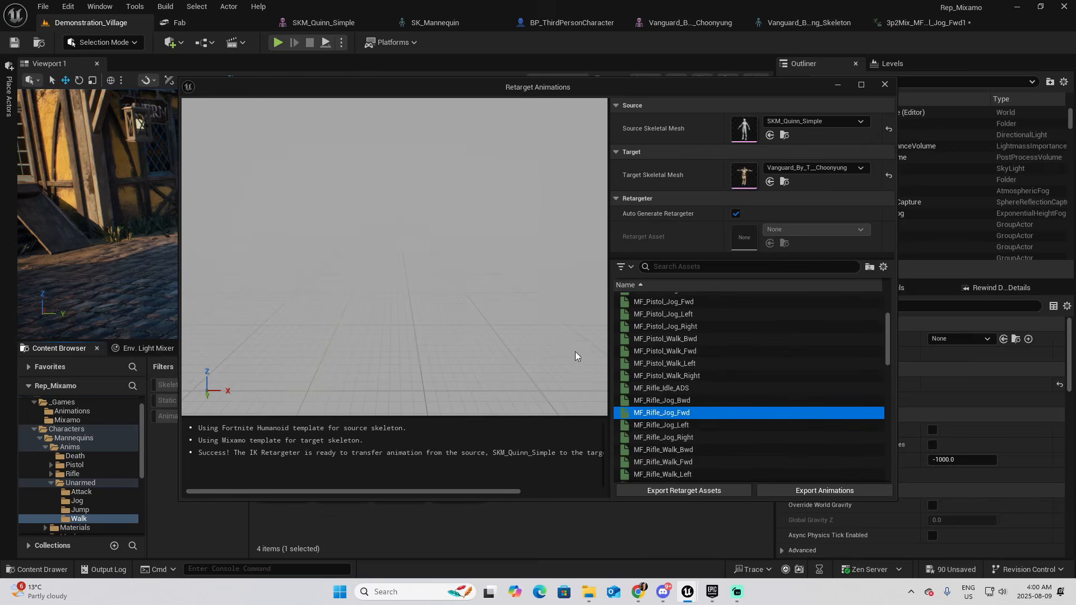
{"action": "left_click", "coordinate": [427, 333]}
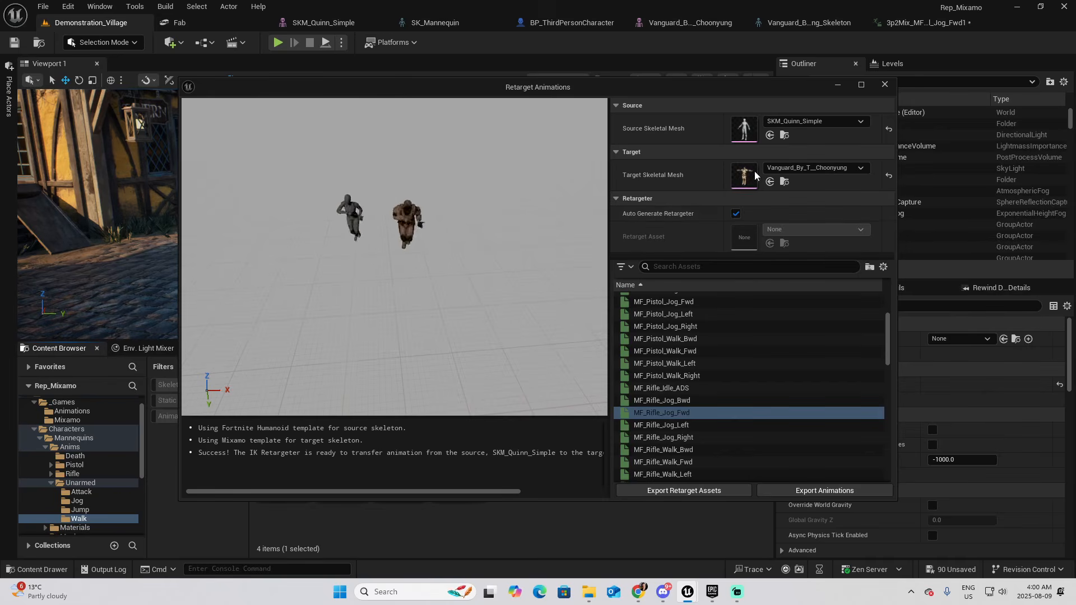
{"action": "left_click", "coordinate": [885, 84]}
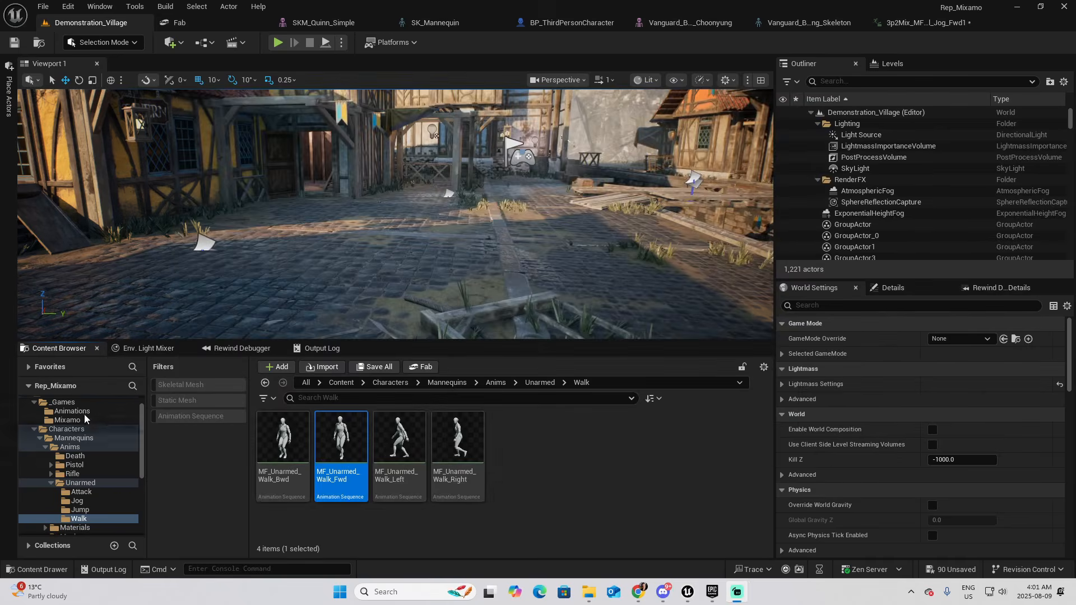
Step: Create an IK Rig asset named IK_Vanguard in the _Games/Mixamo folder and open it
{"action": "scroll", "coordinate": [86, 413], "scroll_direction": "up", "scroll_amount": 1}
{"action": "left_click", "coordinate": [76, 440]}
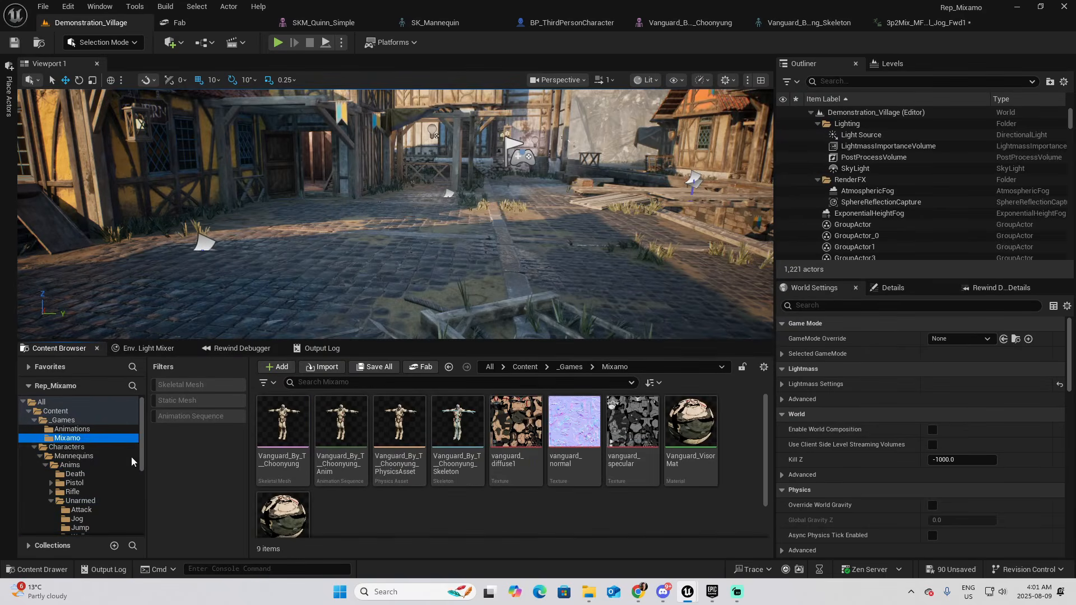
{"action": "left_click", "coordinate": [416, 517]}
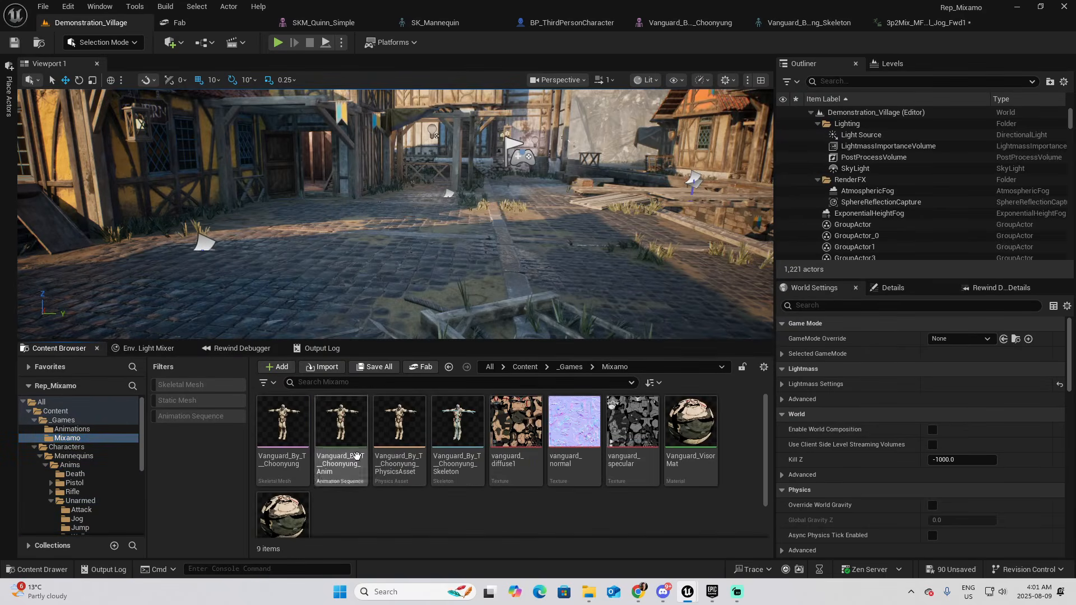
{"action": "right_click", "coordinate": [454, 514]}
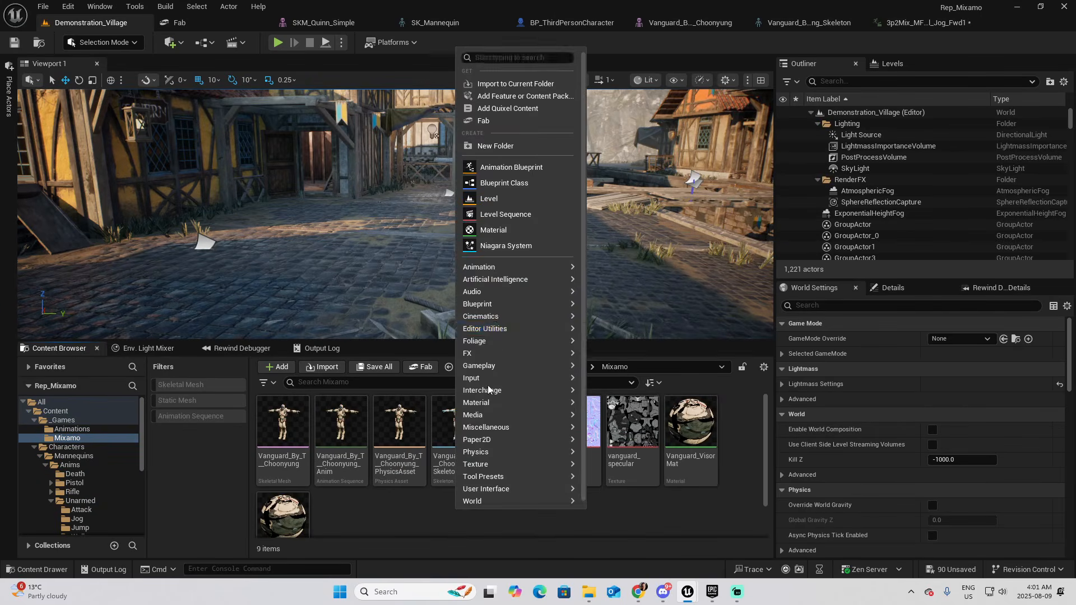
{"action": "mouse_move", "coordinate": [493, 268]}
{"action": "mouse_move", "coordinate": [635, 505]}
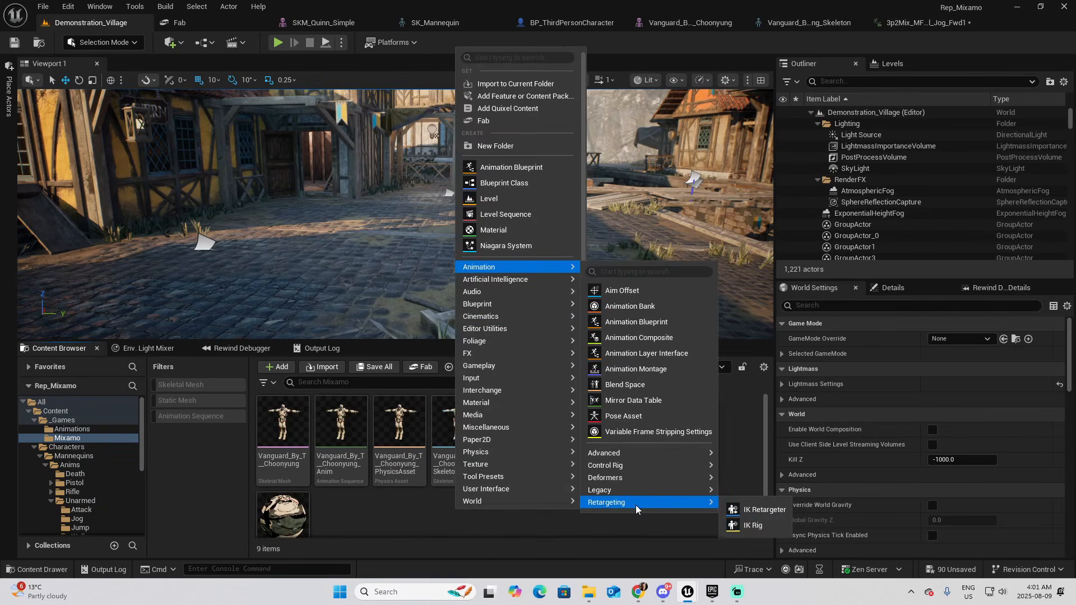
{"action": "left_click", "coordinate": [759, 531]}
{"action": "type", "text": "IK_NewIKRig"}
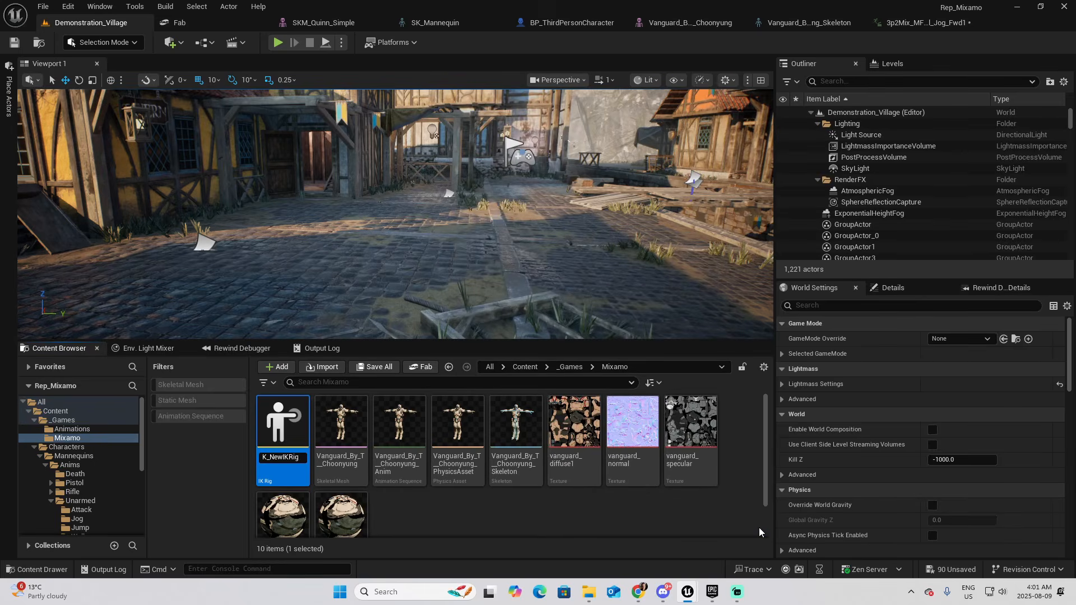
{"action": "key", "text": "BackSpace"}
{"action": "key", "text": "BackSpace"}
{"action": "type", "text": "Vanguard"}
{"action": "key", "text": "Return"}
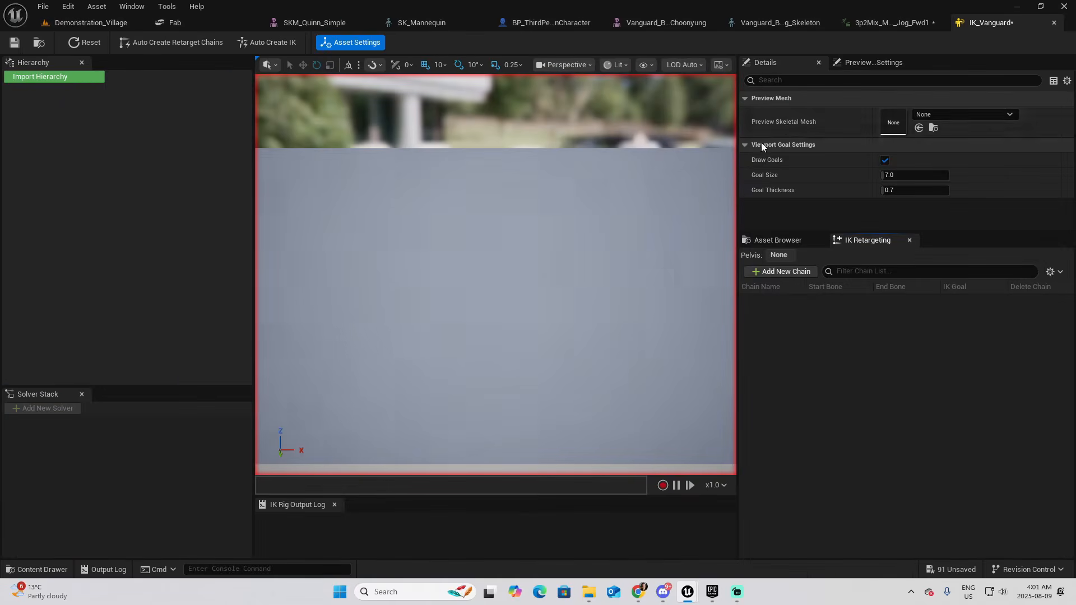
Step: Assign Vanguard_By_T__Choonyung as IK_Vanguard's preview skeletal mesh and auto-create its full body IK and retarget chains
{"action": "left_click", "coordinate": [965, 116]}
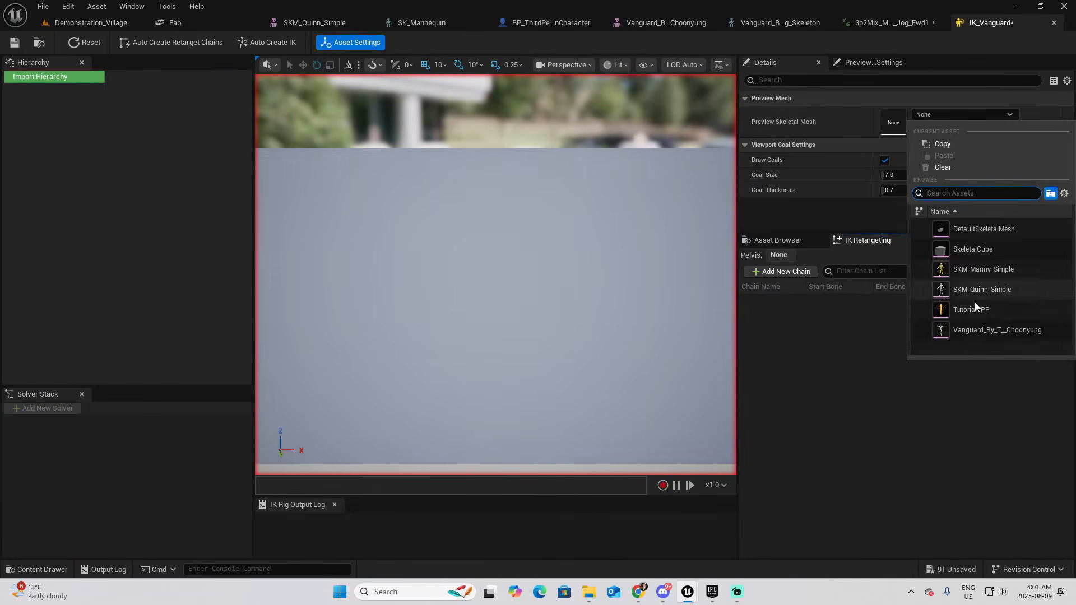
{"action": "left_click", "coordinate": [977, 331]}
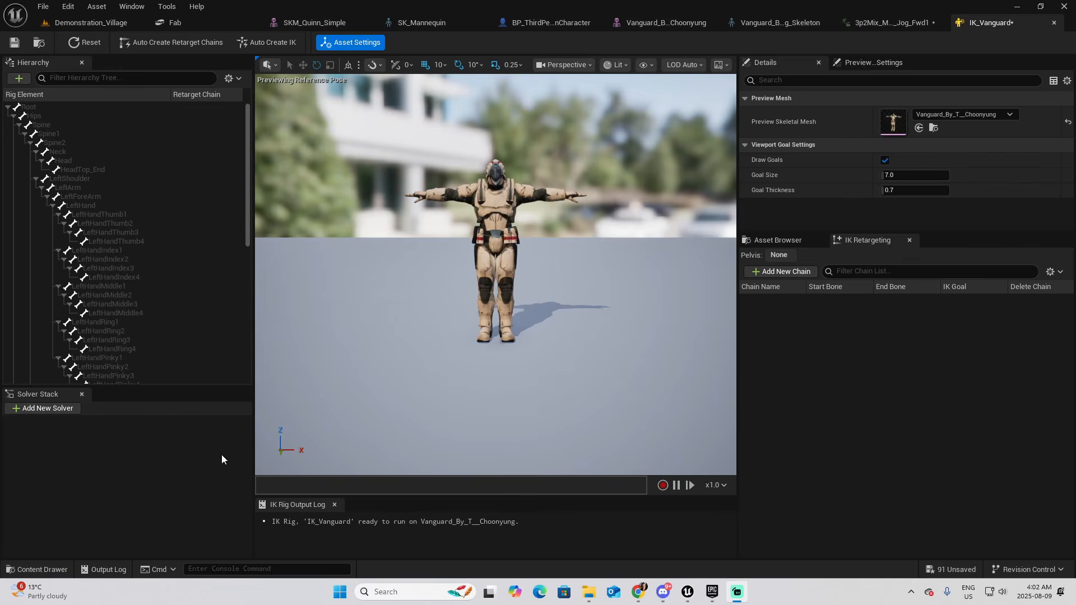
{"action": "left_click", "coordinate": [266, 42]}
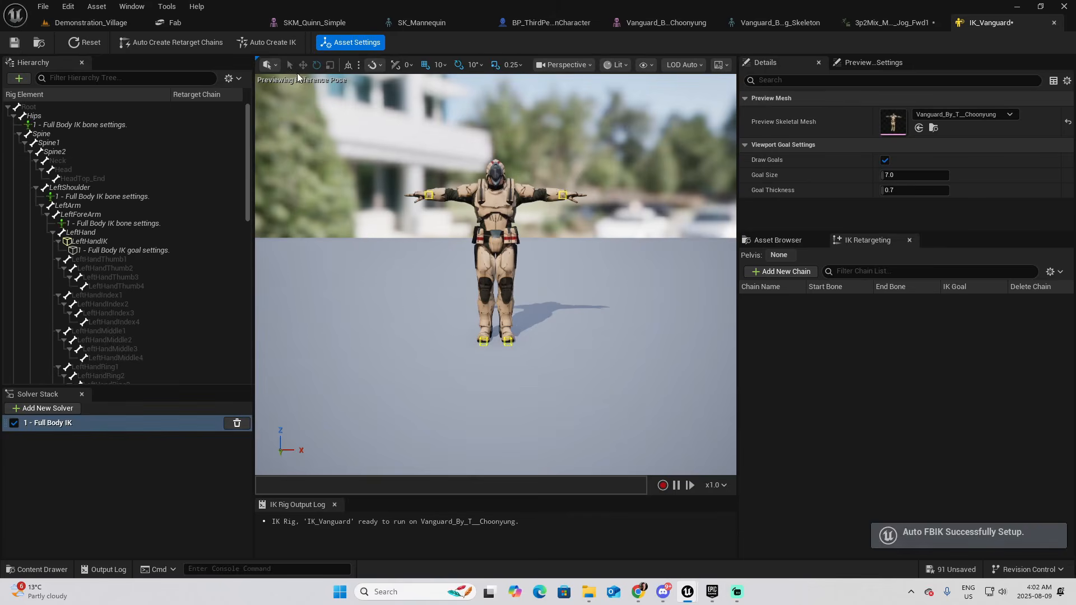
{"action": "left_click", "coordinate": [194, 42]}
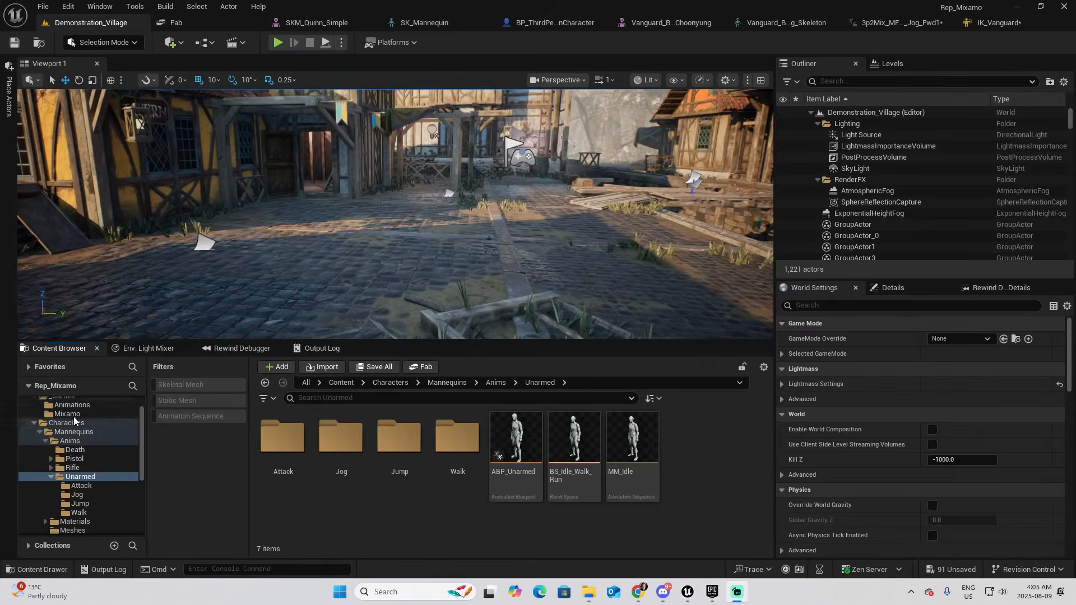
Step: Create an IK Rig asset named IK_Manequin in the Mannequins/Anims/Unarmed folder and open it
{"action": "left_click", "coordinate": [66, 422]}
{"action": "left_click", "coordinate": [78, 476]}
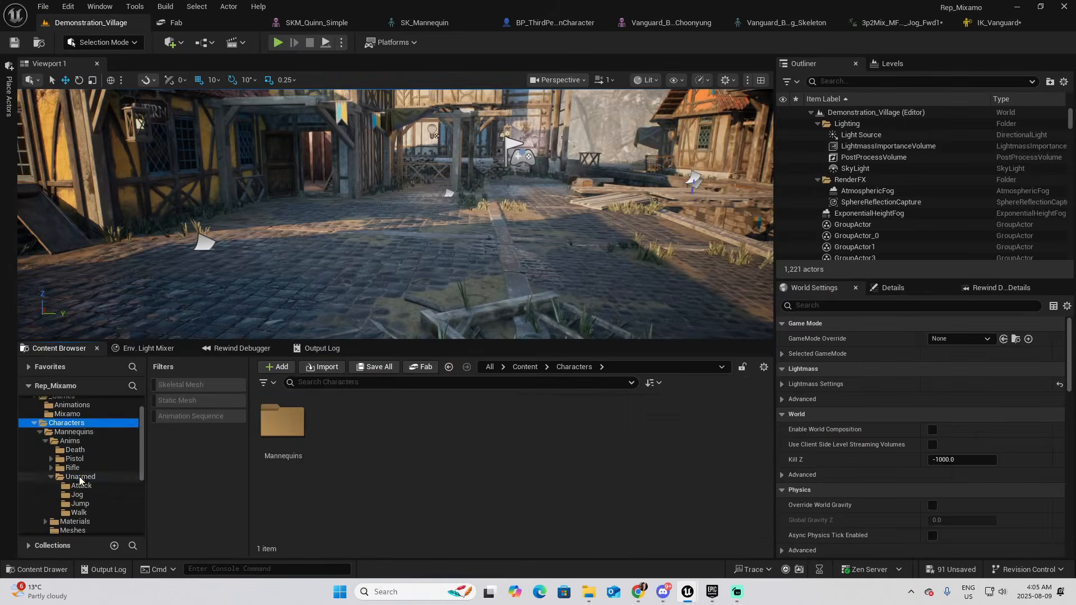
{"action": "right_click", "coordinate": [695, 459]}
{"action": "mouse_move", "coordinate": [739, 336]}
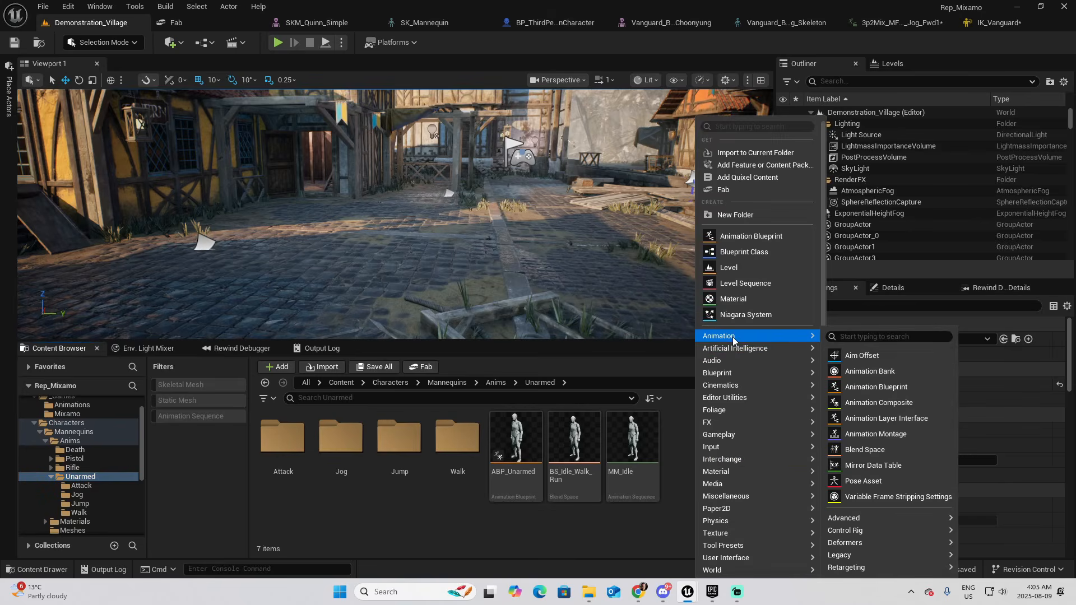
{"action": "mouse_move", "coordinate": [886, 568]}
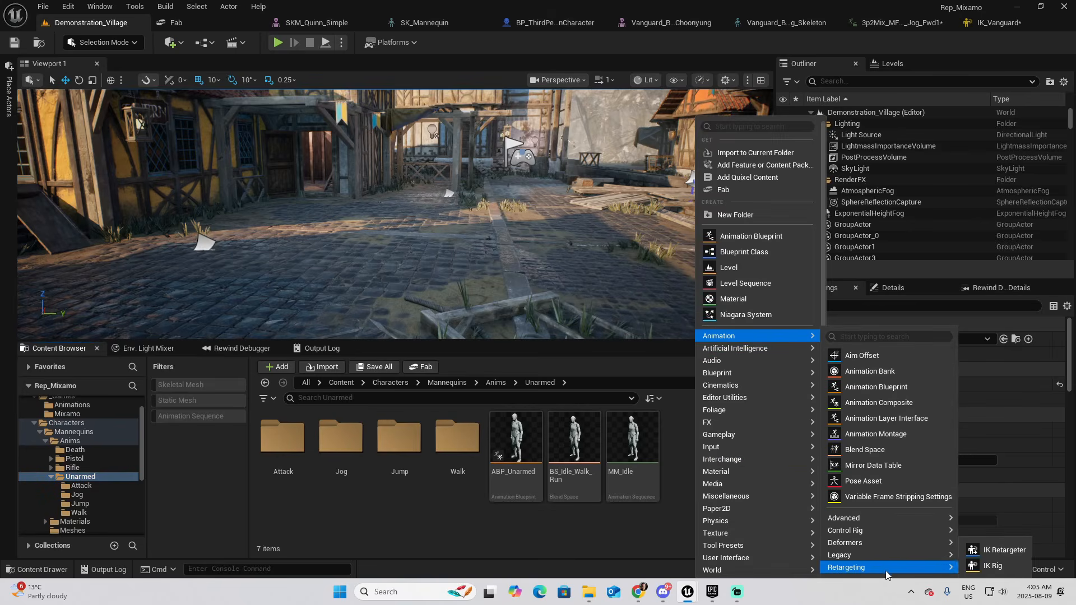
{"action": "left_click", "coordinate": [992, 566]}
{"action": "key", "text": "End"}
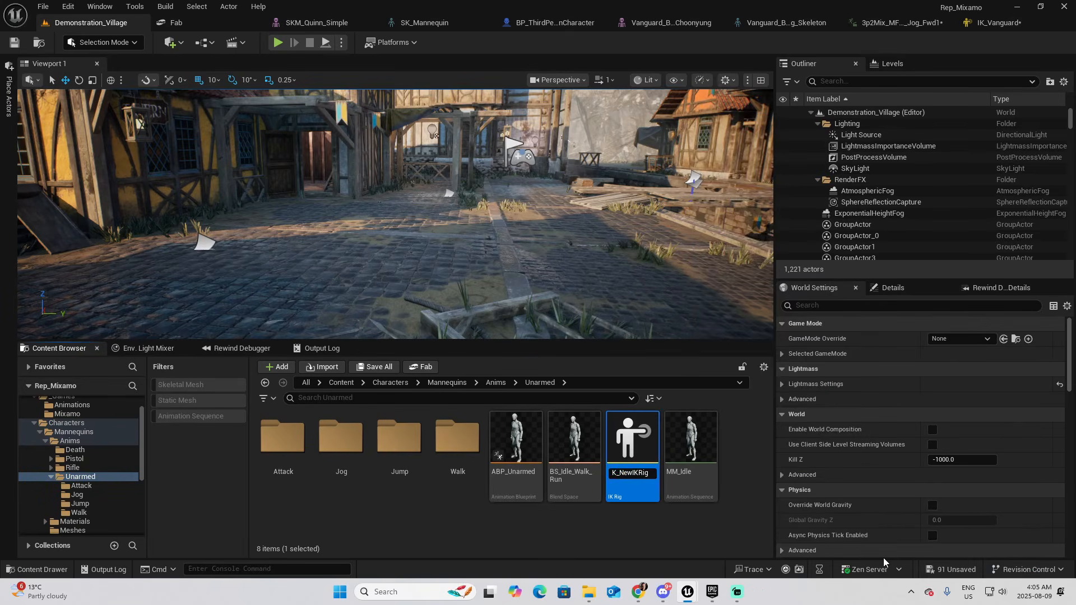
{"action": "key", "text": "BackSpace"}
{"action": "key", "text": "BackSpace"}
{"action": "key", "text": "BackSpace"}
{"action": "key", "text": "BackSpace"}
{"action": "key", "text": "BackSpace"}
{"action": "key", "text": "BackSpace"}
{"action": "key", "text": "BackSpace"}
{"action": "key", "text": "BackSpace"}
{"action": "type", "text": "Manequin"}
{"action": "key", "text": "Return"}
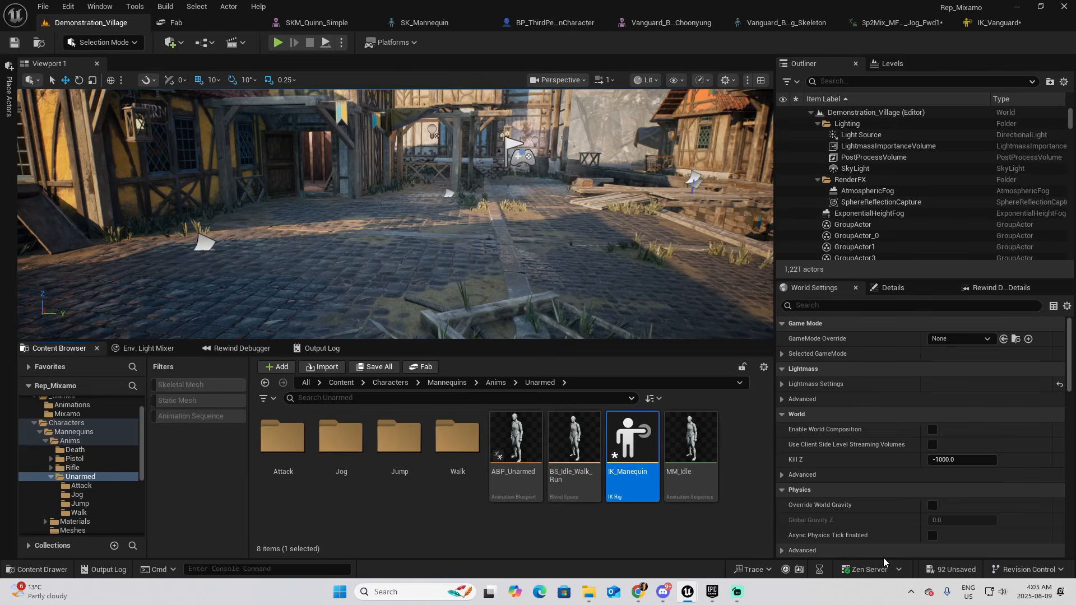
{"action": "double_click", "coordinate": [633, 444]}
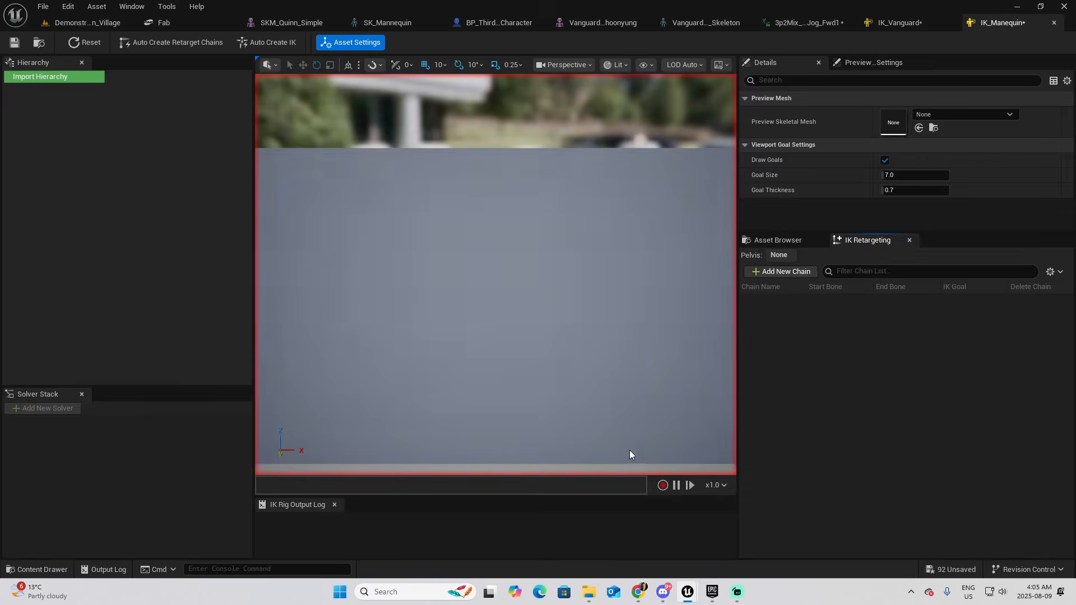
Step: Assign SKM_Quinn_Simple as IK_Manequin's preview skeletal mesh and auto-create its full body IK and retarget chains
{"action": "left_click", "coordinate": [975, 114]}
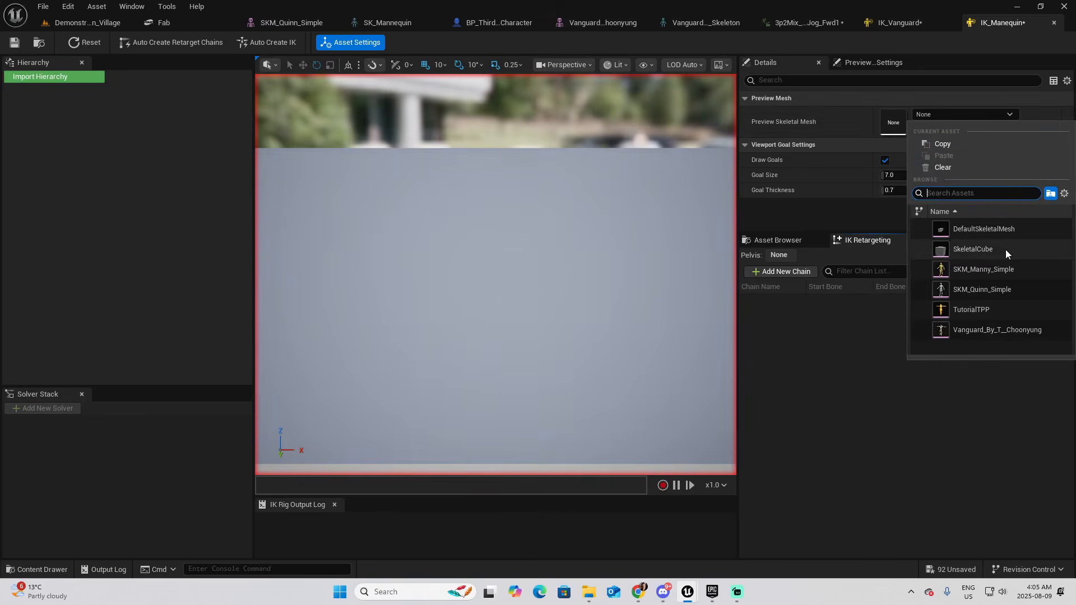
{"action": "left_click", "coordinate": [987, 291]}
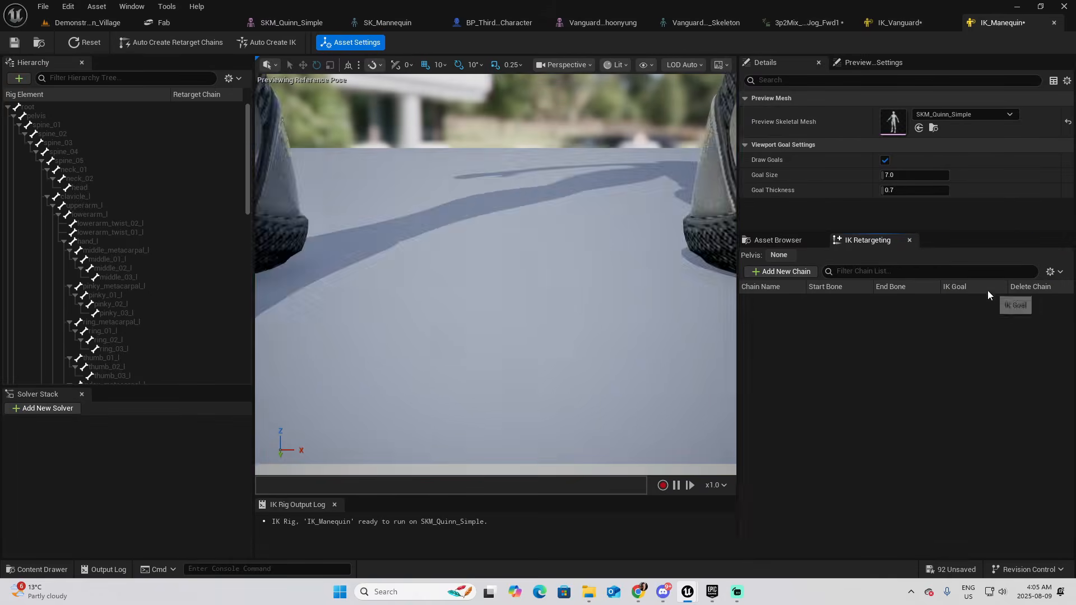
{"action": "left_click", "coordinate": [267, 43]}
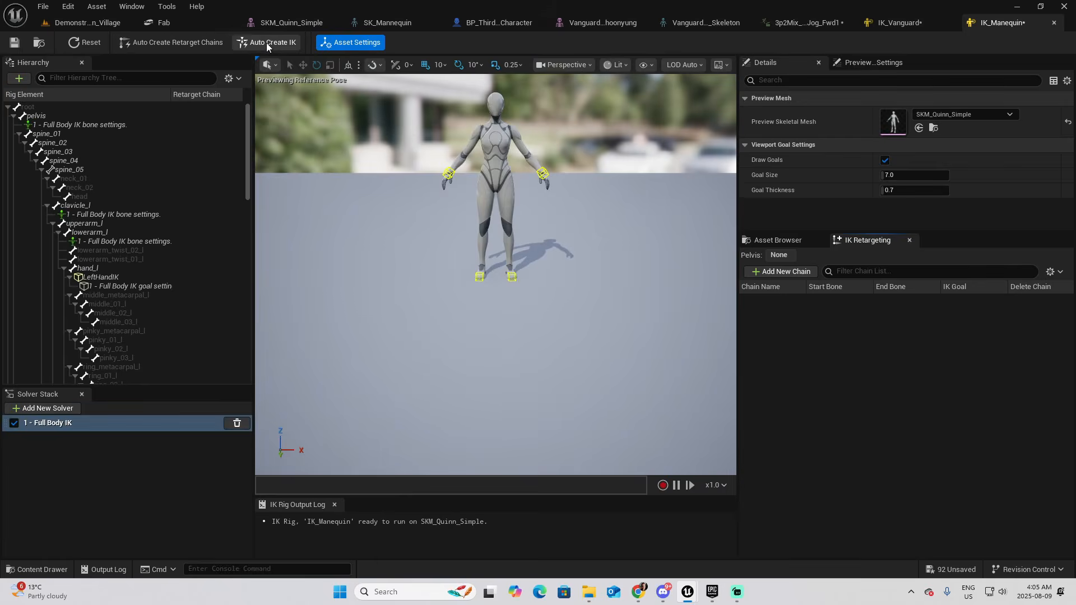
{"action": "left_click", "coordinate": [164, 43]}
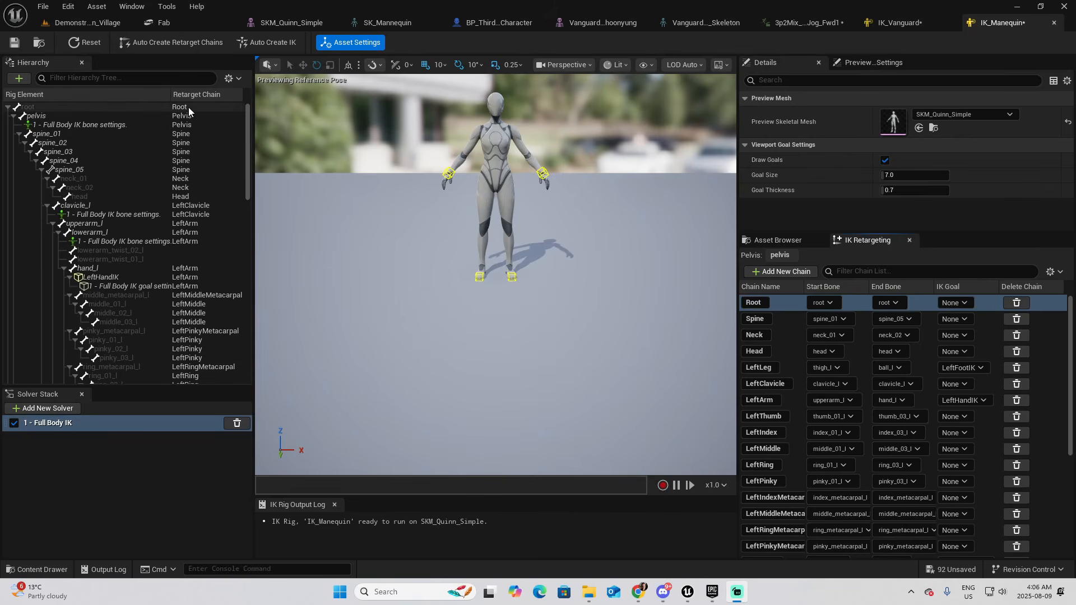
Step: Add a retarget chain named Root for the Root bone in IK_Vanguard, without an IK goal
{"action": "left_click", "coordinate": [891, 24]}
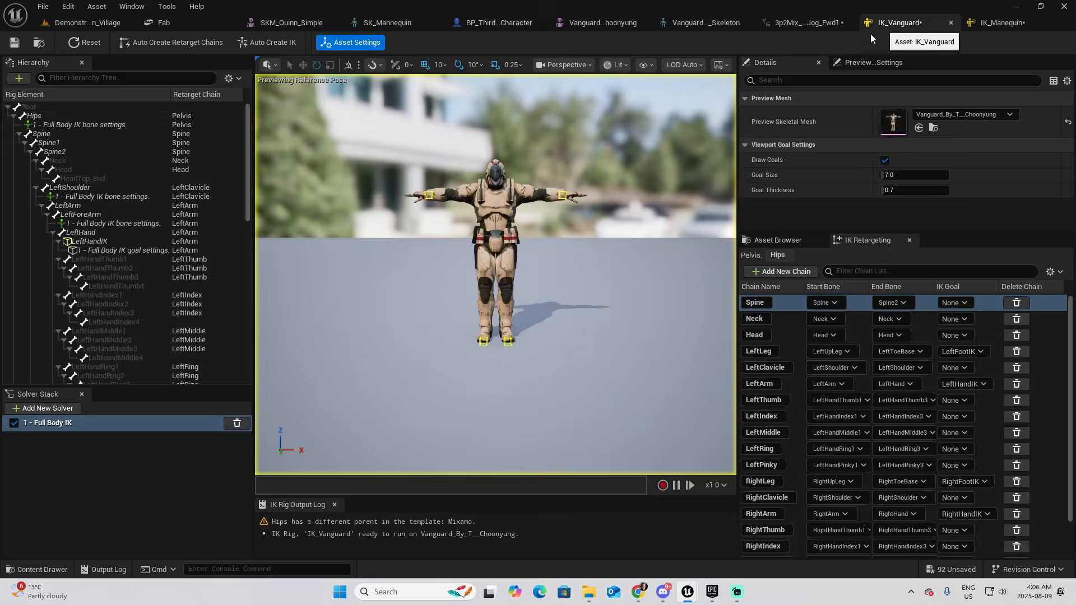
{"action": "left_click", "coordinate": [49, 109]}
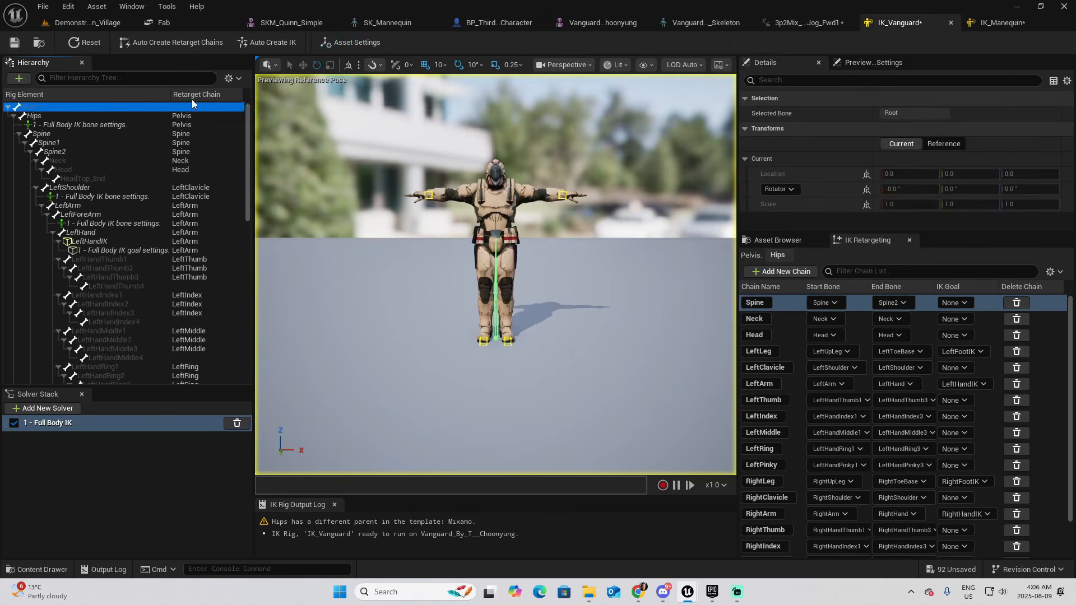
{"action": "right_click", "coordinate": [33, 111]}
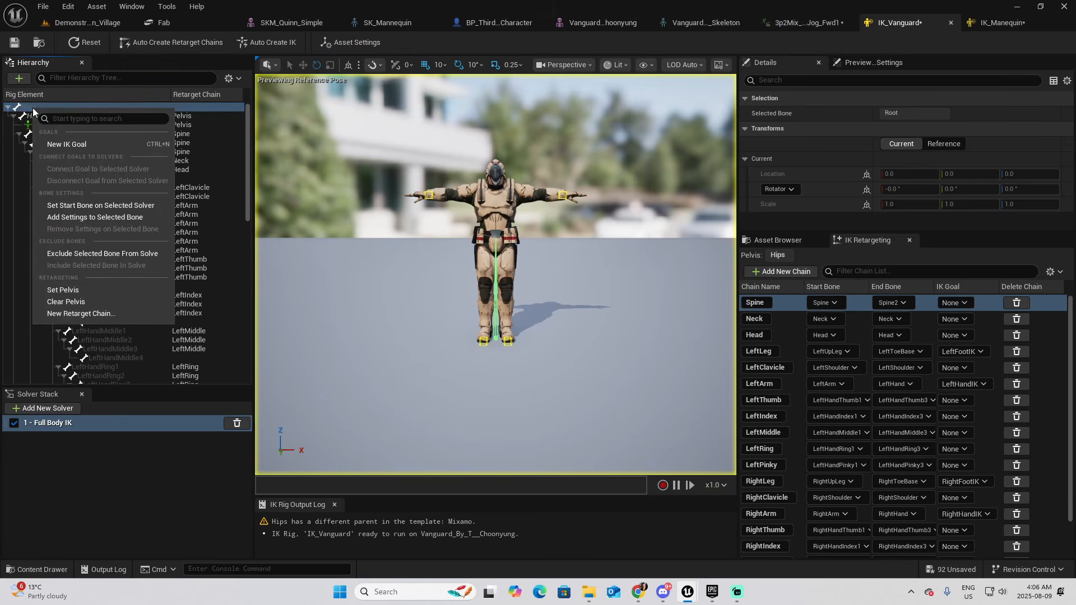
{"action": "left_click", "coordinate": [84, 315]}
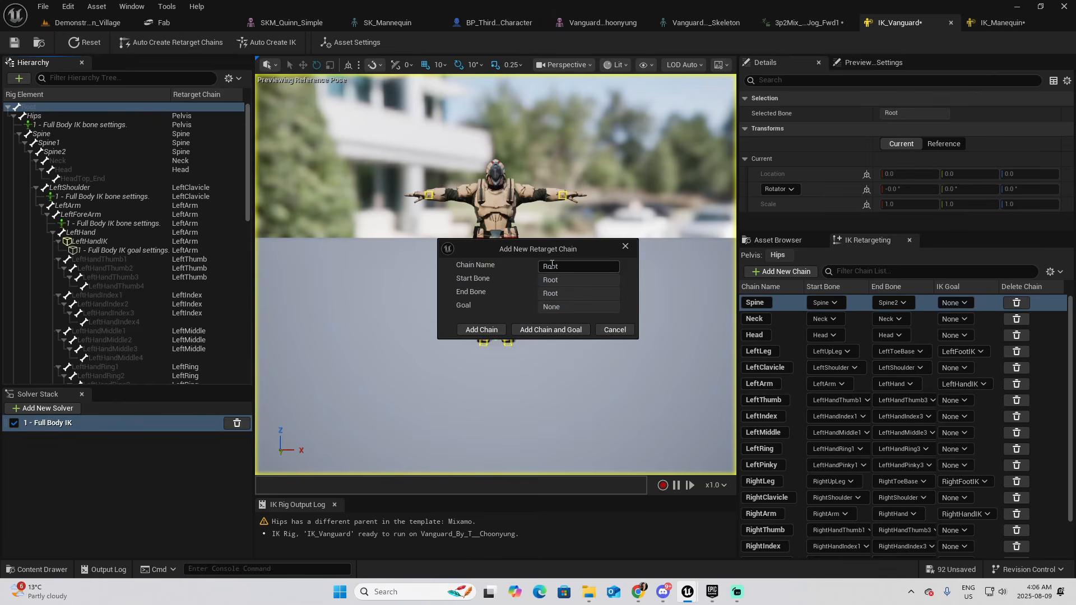
{"action": "left_click", "coordinate": [485, 328]}
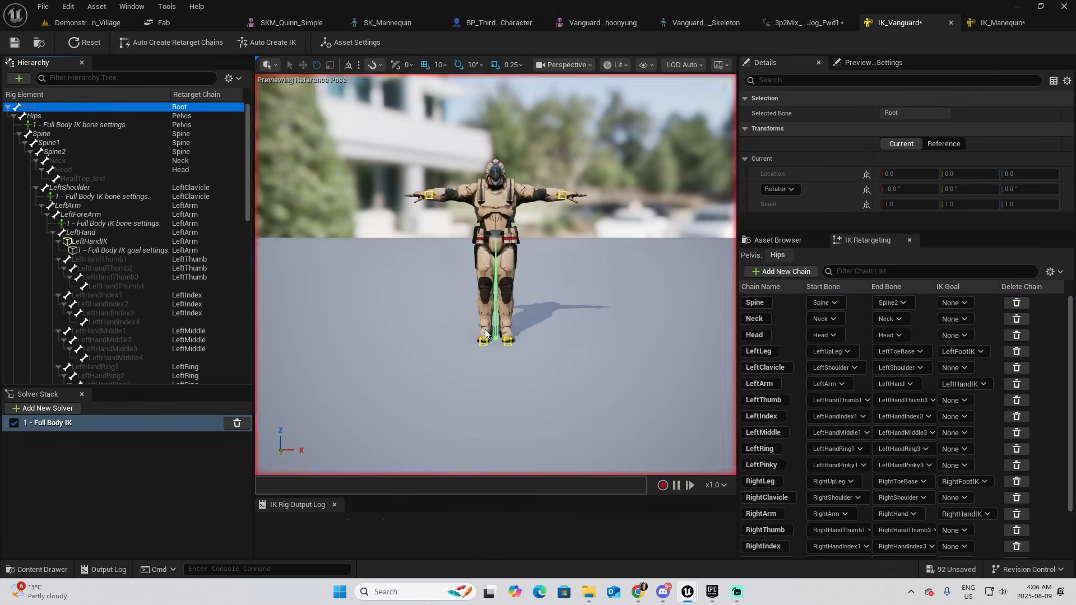
{"action": "scroll", "coordinate": [1069, 400], "scroll_direction": "down", "scroll_amount": 3}
{"action": "left_click_drag", "start_coordinate": [1069, 397], "coordinate": [1053, 431]}
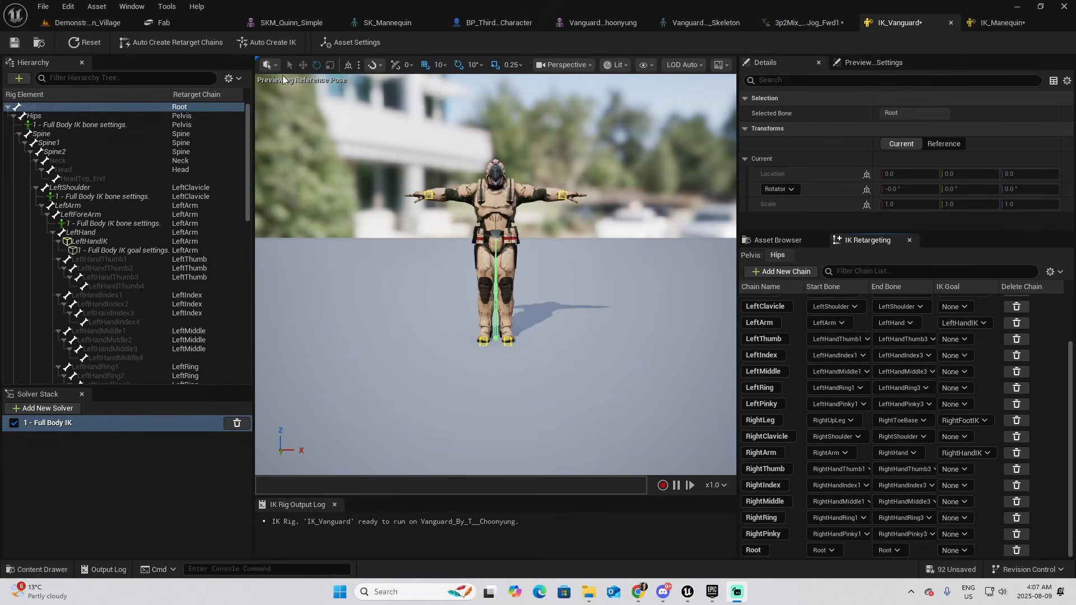
Step: Save both the IK_Manequin and IK_Vanguard rig assets
{"action": "left_click", "coordinate": [1000, 24]}
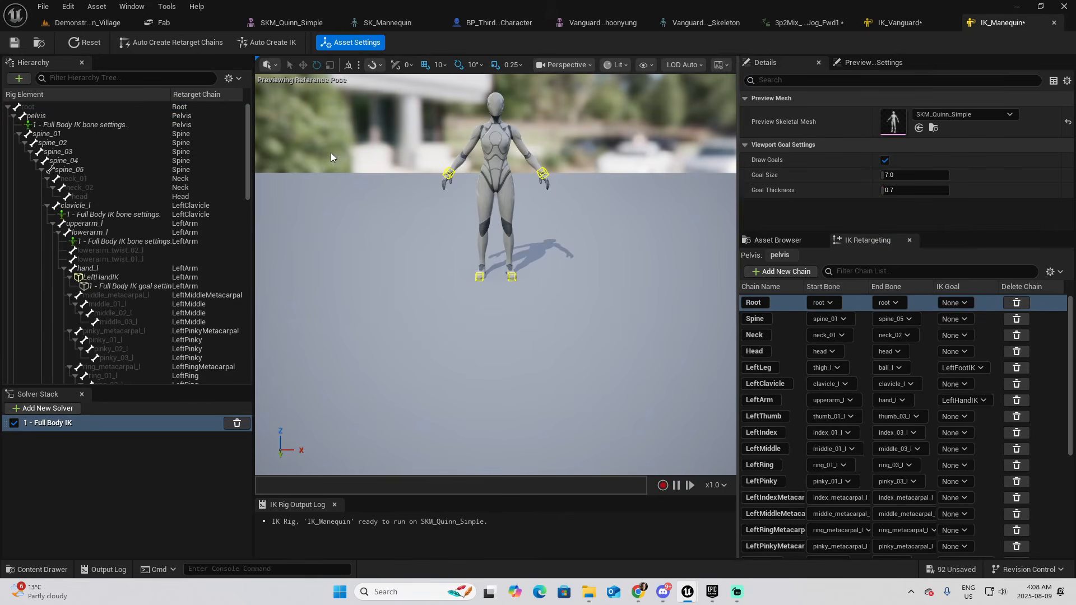
{"action": "left_click", "coordinate": [15, 42]}
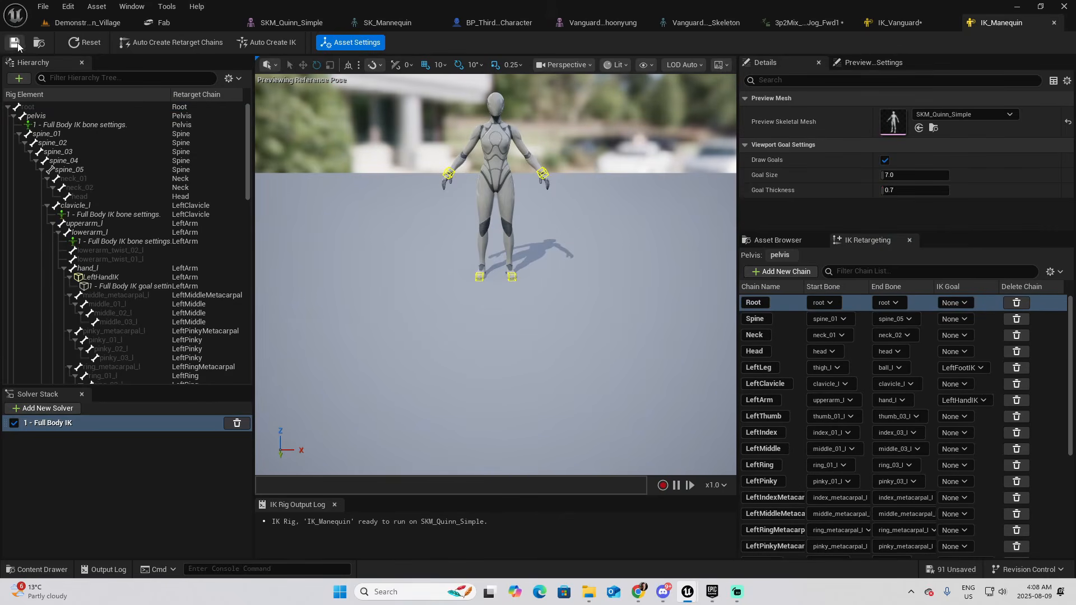
{"action": "left_click", "coordinate": [891, 23]}
{"action": "left_click", "coordinate": [14, 42]}
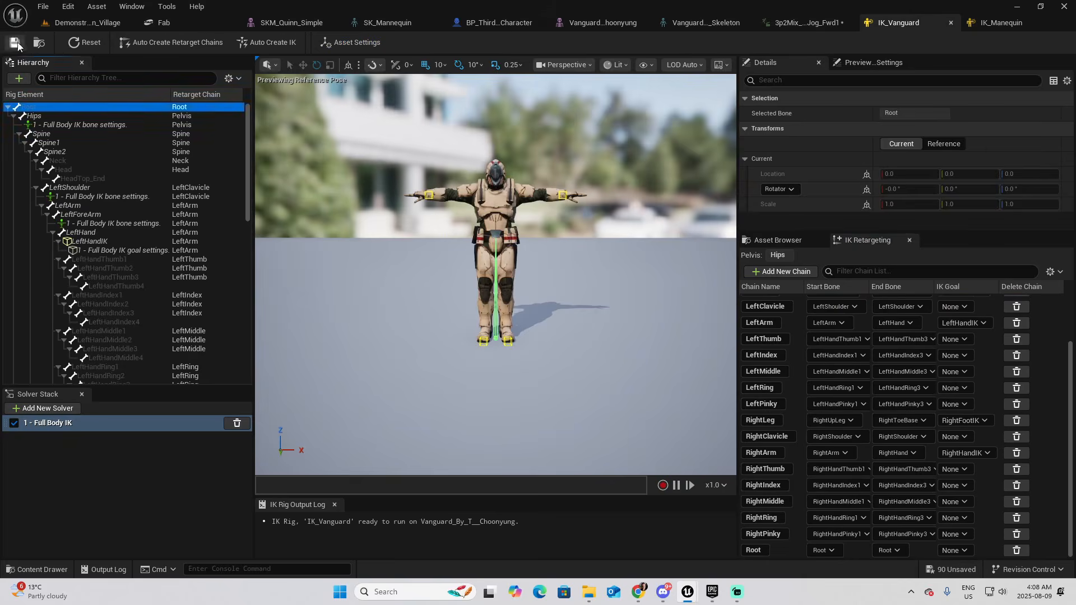
Step: Create an IK Retargeter asset named RTG_Man2Mix in the Unarmed folder and open it
{"action": "left_click", "coordinate": [84, 23]}
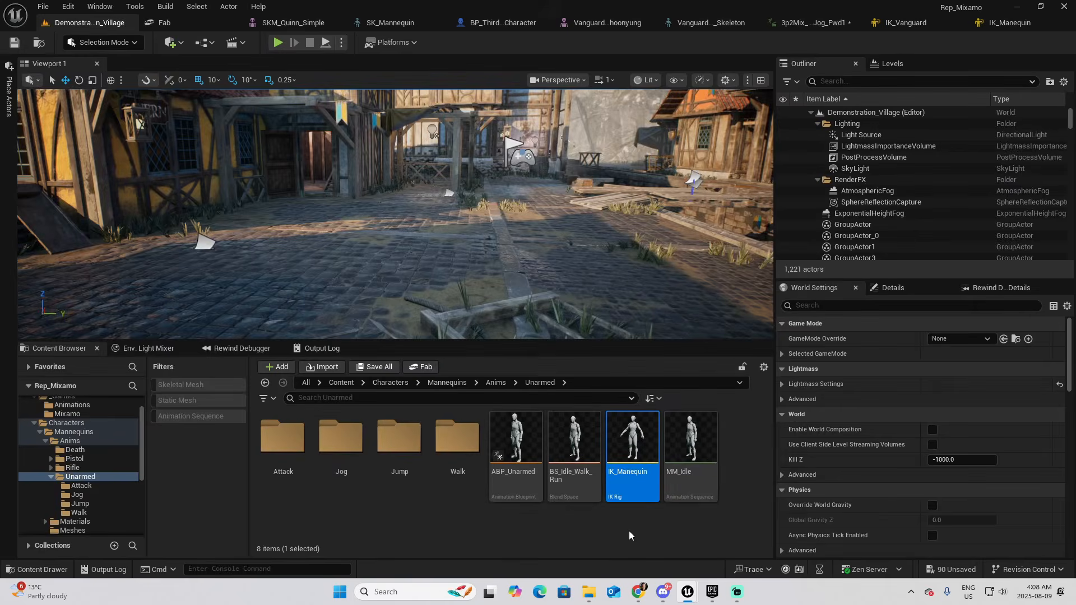
{"action": "right_click", "coordinate": [711, 525]}
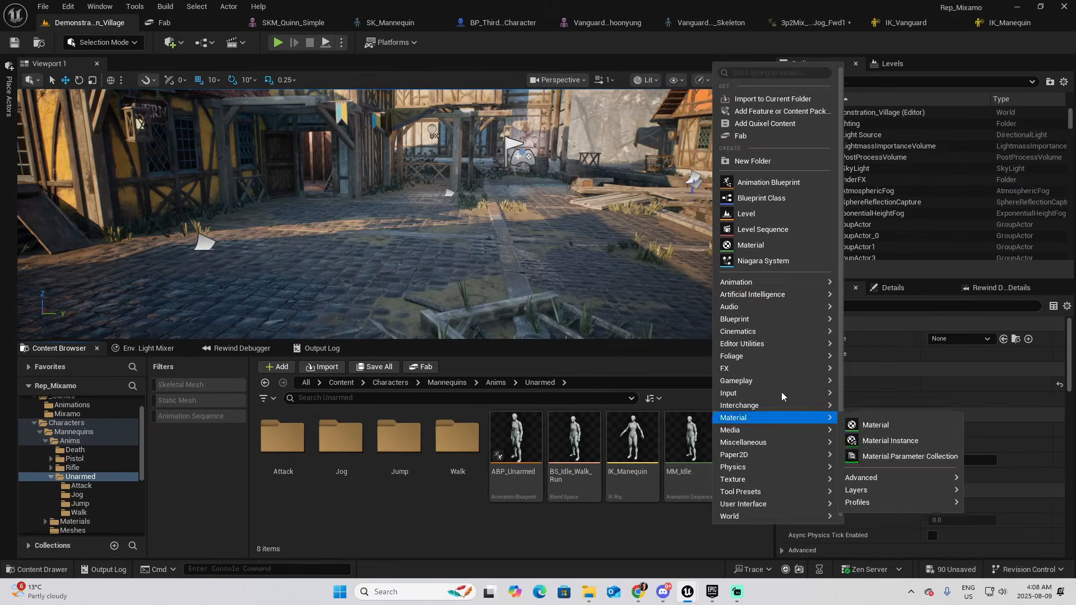
{"action": "mouse_move", "coordinate": [756, 283]}
{"action": "mouse_move", "coordinate": [877, 521]}
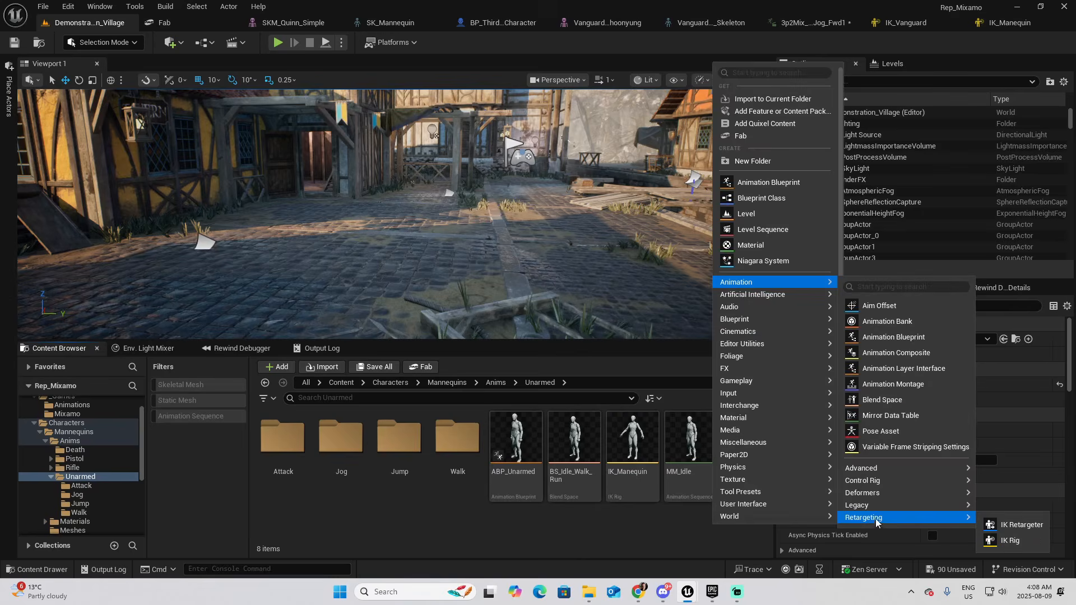
{"action": "left_click", "coordinate": [1021, 525]}
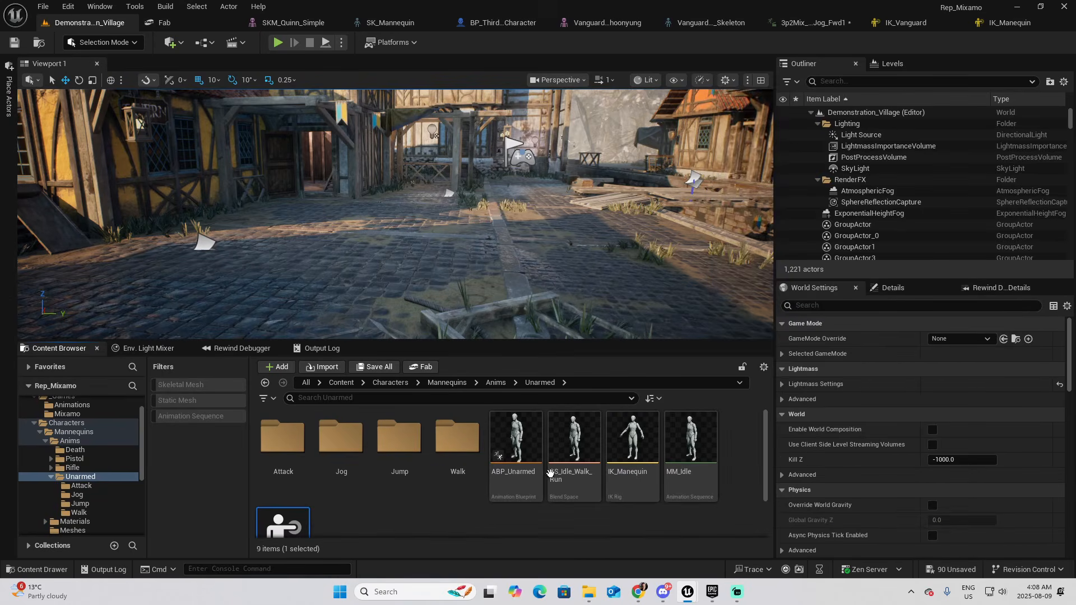
{"action": "key", "text": "Right"}
{"action": "key", "text": "BackSpace"}
{"action": "key", "text": "BackSpace"}
{"action": "key", "text": "BackSpace"}
{"action": "key", "text": "BackSpace"}
{"action": "key", "text": "BackSpace"}
{"action": "key", "text": "BackSpace"}
{"action": "key", "text": "BackSpace"}
{"action": "key", "text": "BackSpace"}
{"action": "key", "text": "BackSpace"}
{"action": "key", "text": "BackSpace"}
{"action": "key", "text": "BackSpace"}
{"action": "key", "text": "BackSpace"}
{"action": "key", "text": "BackSpace"}
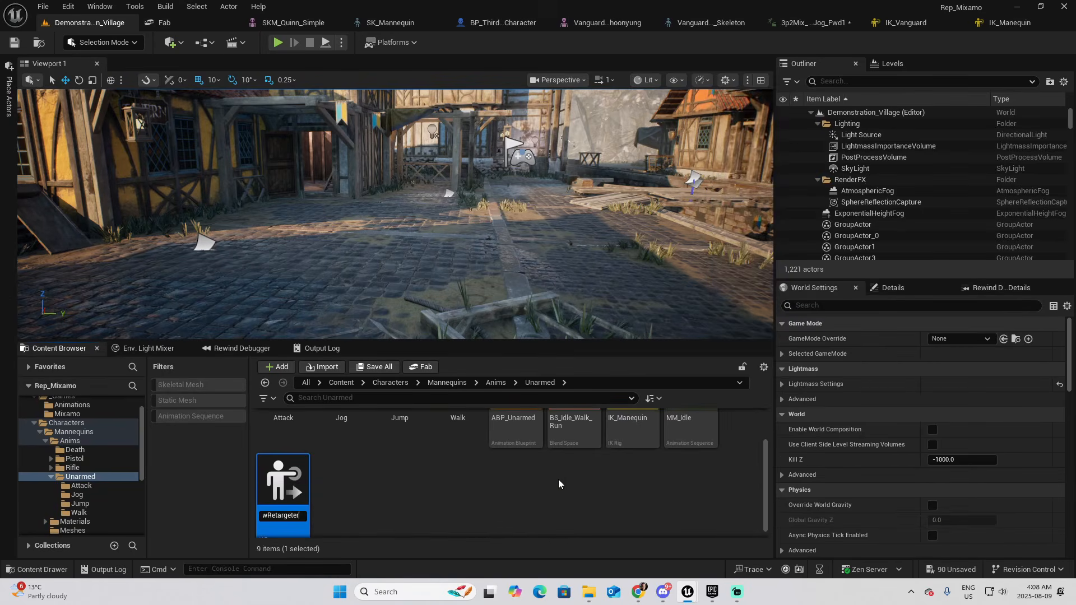
{"action": "type", "text": "Man2Mix"}
{"action": "key", "text": "Return"}
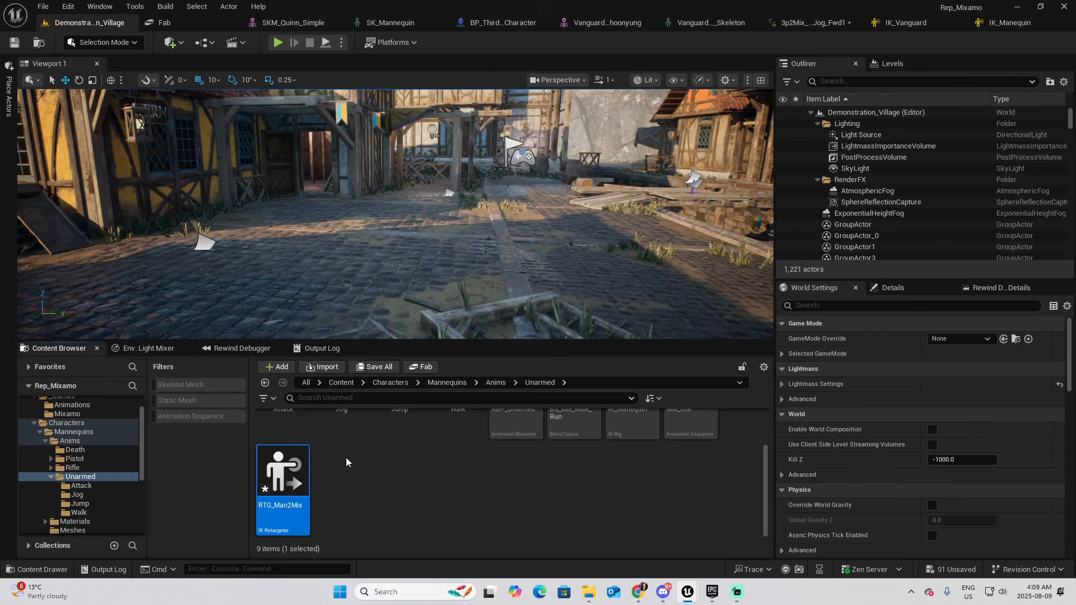
{"action": "double_click", "coordinate": [286, 464]}
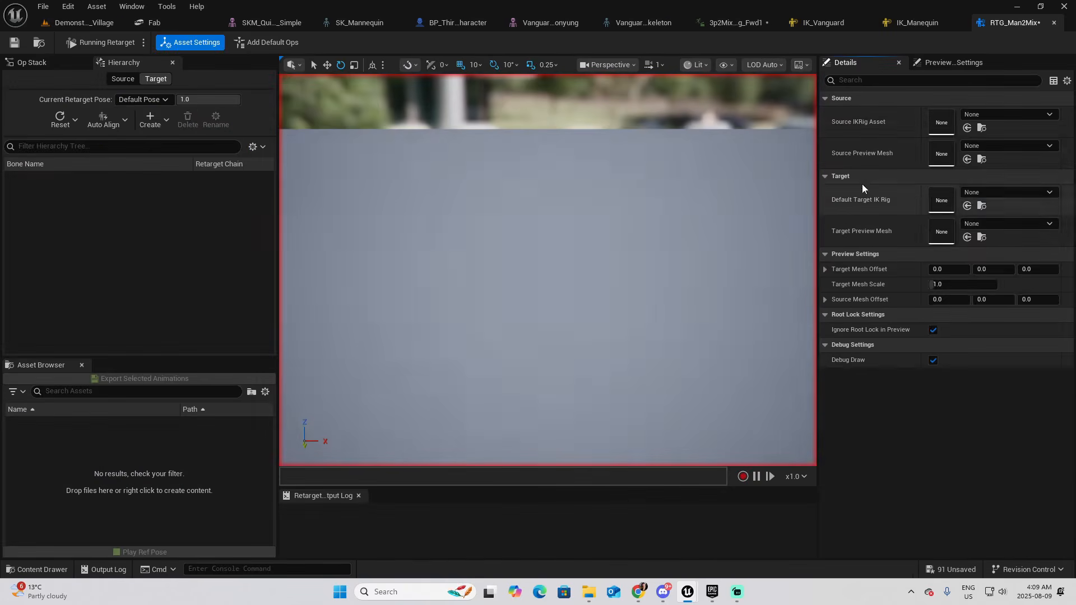
Step: Set the retargeter's source IK Rig to IK_Manequin and its default target IK Rig to IK_Vanguard
{"action": "left_click", "coordinate": [1016, 114]}
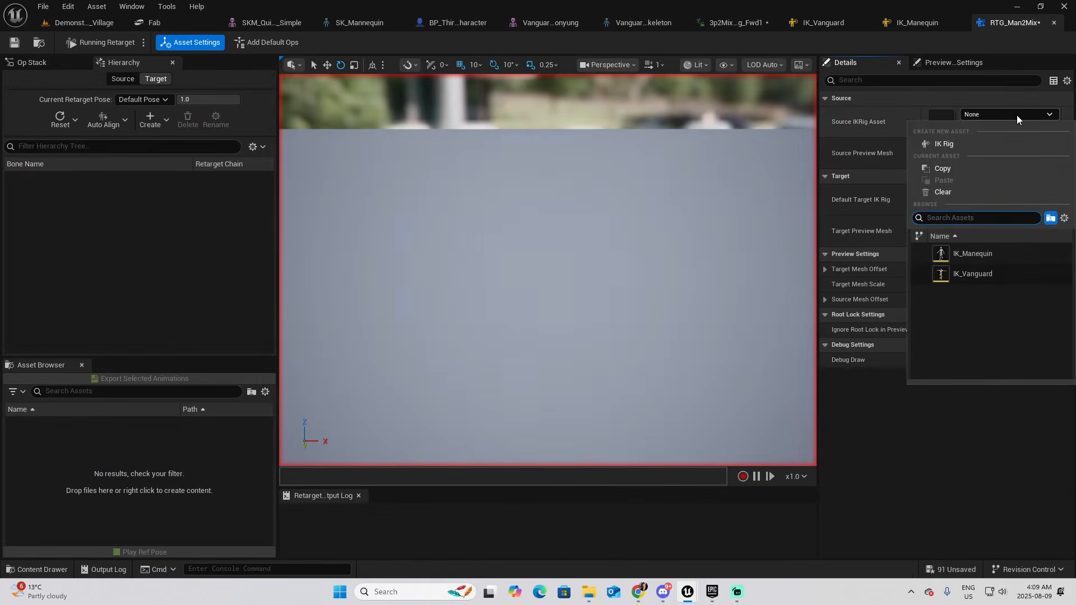
{"action": "left_click", "coordinate": [976, 254]}
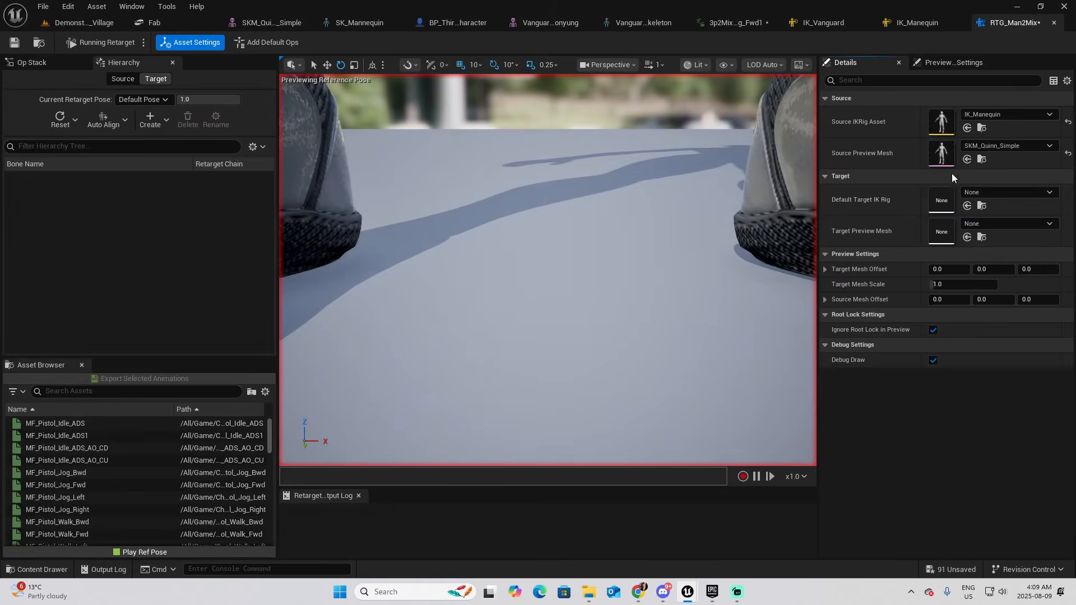
{"action": "left_click", "coordinate": [994, 193]}
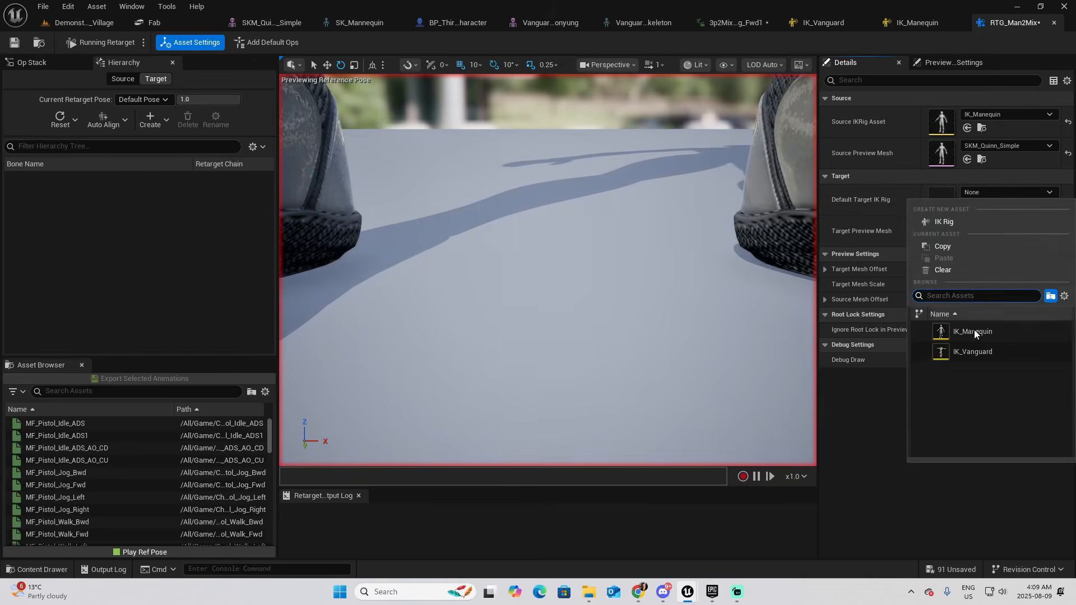
{"action": "left_click", "coordinate": [974, 351]}
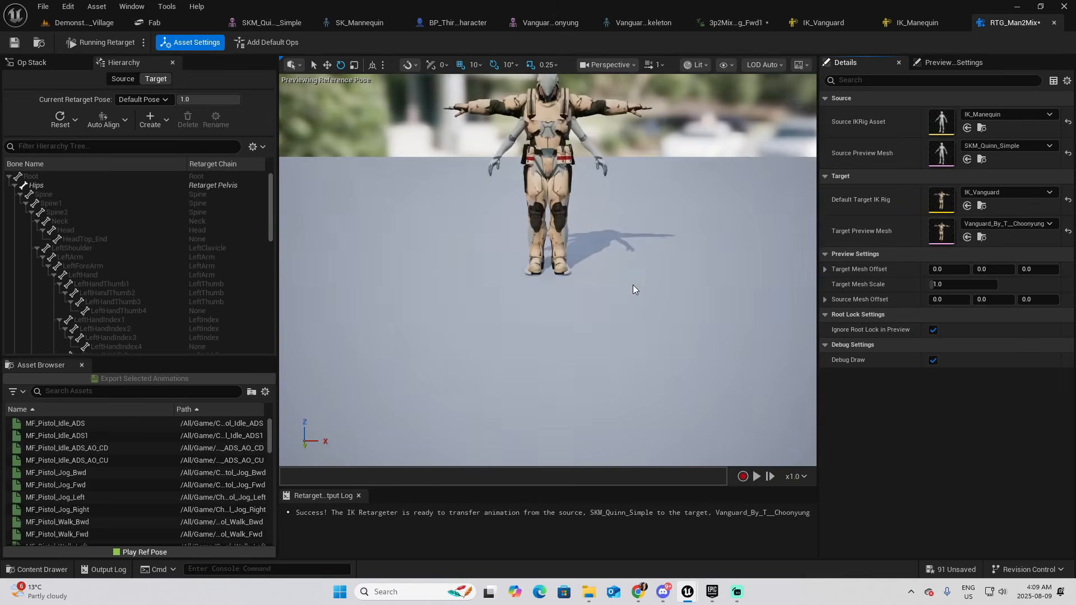
{"action": "right_click_drag", "start_coordinate": [633, 285], "coordinate": [641, 288]}
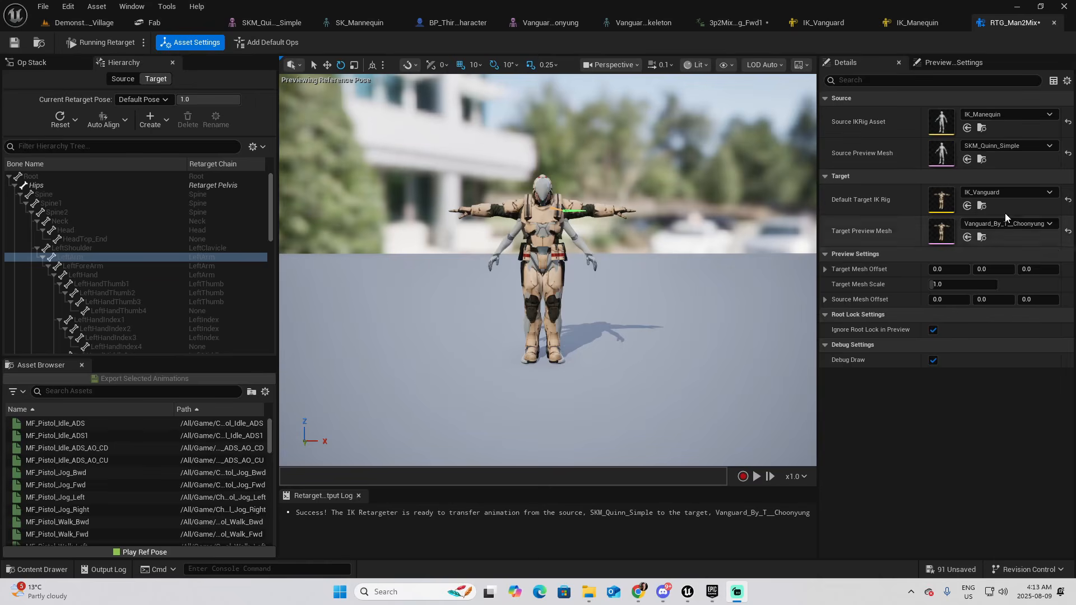
Step: Enter retarget pose editing for the target and rotate the LeftArm bone down by 50° about X
{"action": "left_click", "coordinate": [968, 236]}
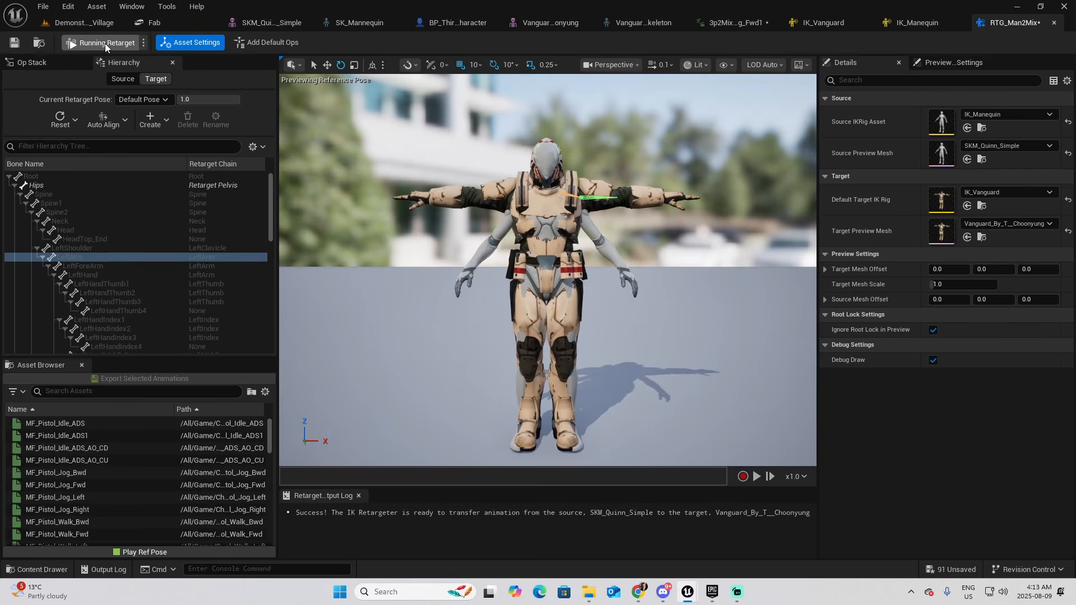
{"action": "left_click", "coordinate": [106, 43]}
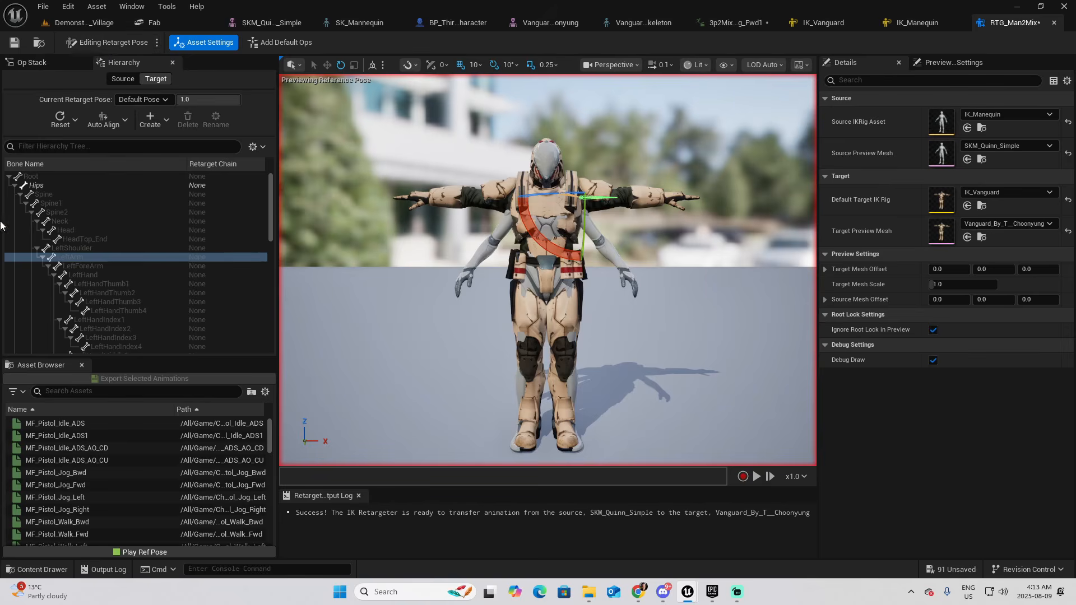
{"action": "left_click", "coordinate": [75, 256]}
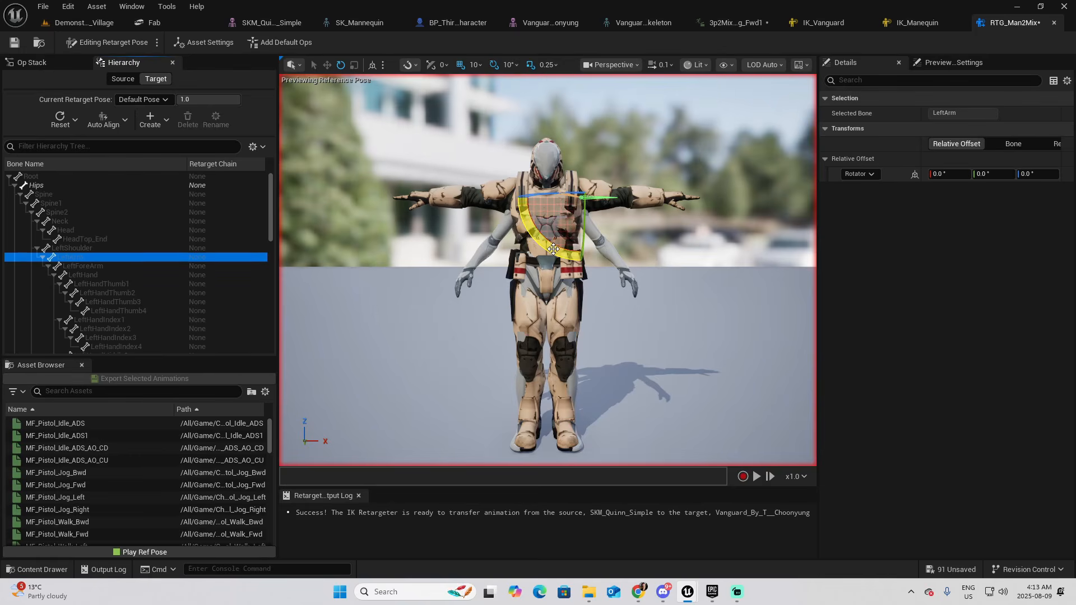
{"action": "mouse_move", "coordinate": [554, 248]}
{"action": "left_mouse_down"}
{"action": "mouse_move", "coordinate": [566, 266]}
{"action": "mouse_move", "coordinate": [611, 255]}
{"action": "mouse_move", "coordinate": [553, 249]}
{"action": "left_mouse_up"}
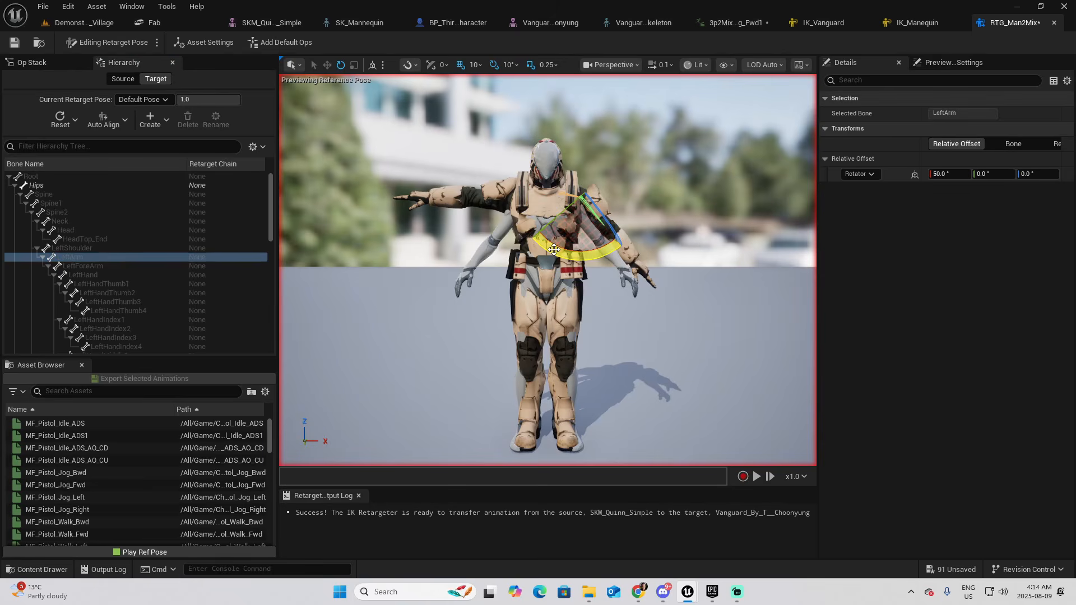
Step: Rotate the target's RightArm bone down by 50° about X to match the mannequin's arm
{"action": "left_click", "coordinate": [37, 248]}
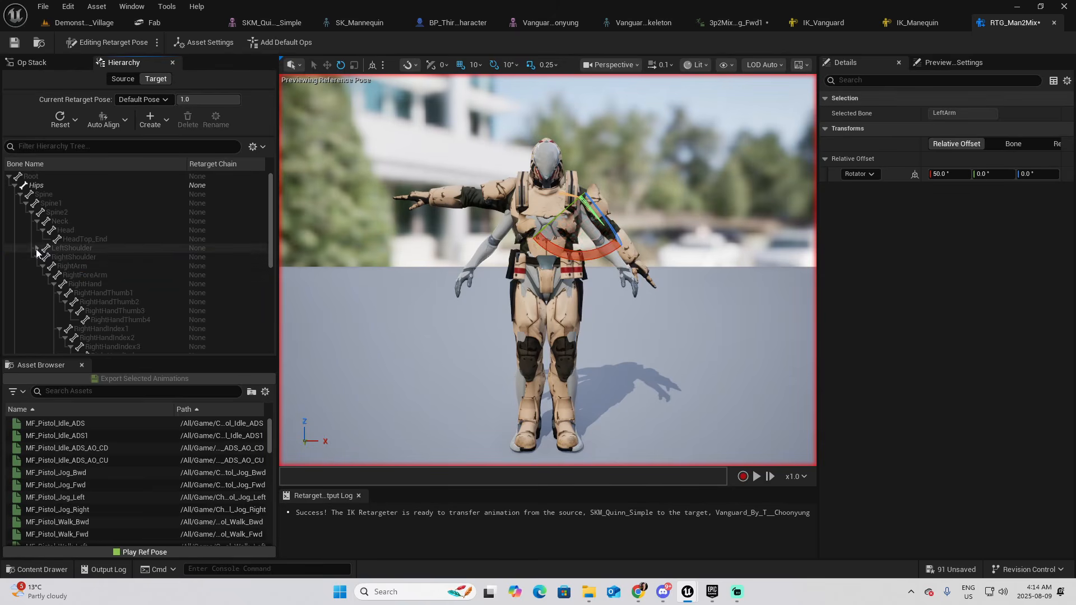
{"action": "left_click", "coordinate": [68, 266]}
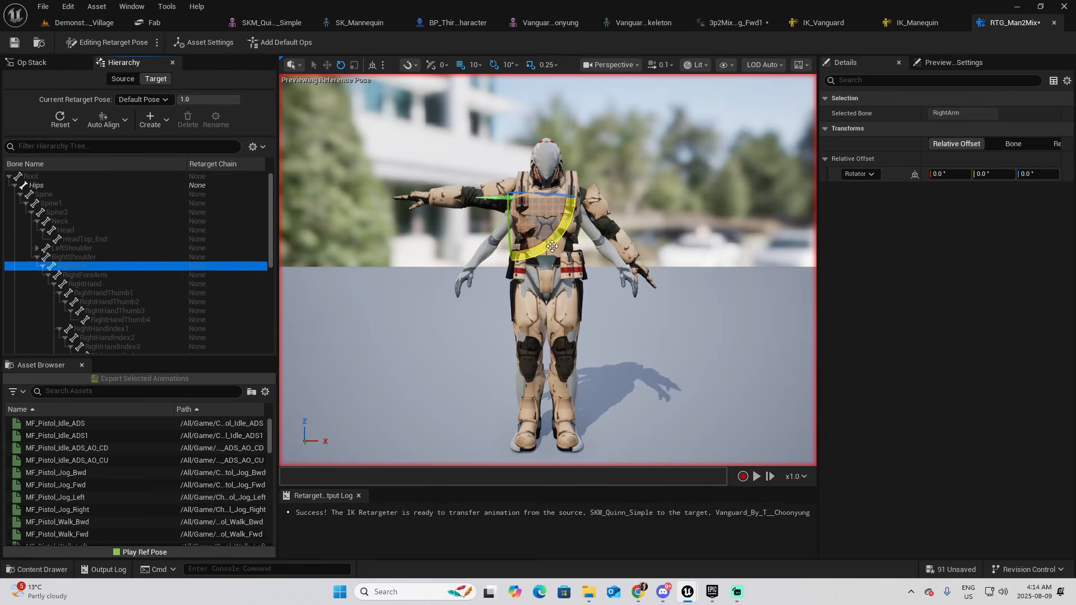
{"action": "left_click_drag", "start_coordinate": [554, 241], "coordinate": [527, 278]}
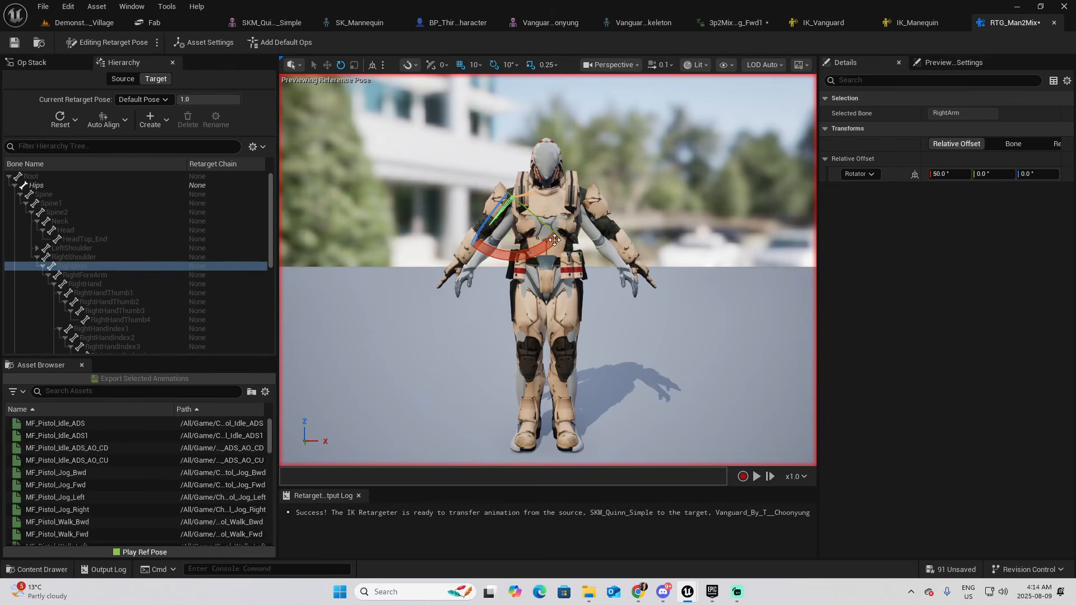
Step: Rotate the target's LeftForeArm bone forward by -30° about Z to line up with the mannequin's forearm
{"action": "right_click_drag", "start_coordinate": [591, 271], "coordinate": [443, 285]}
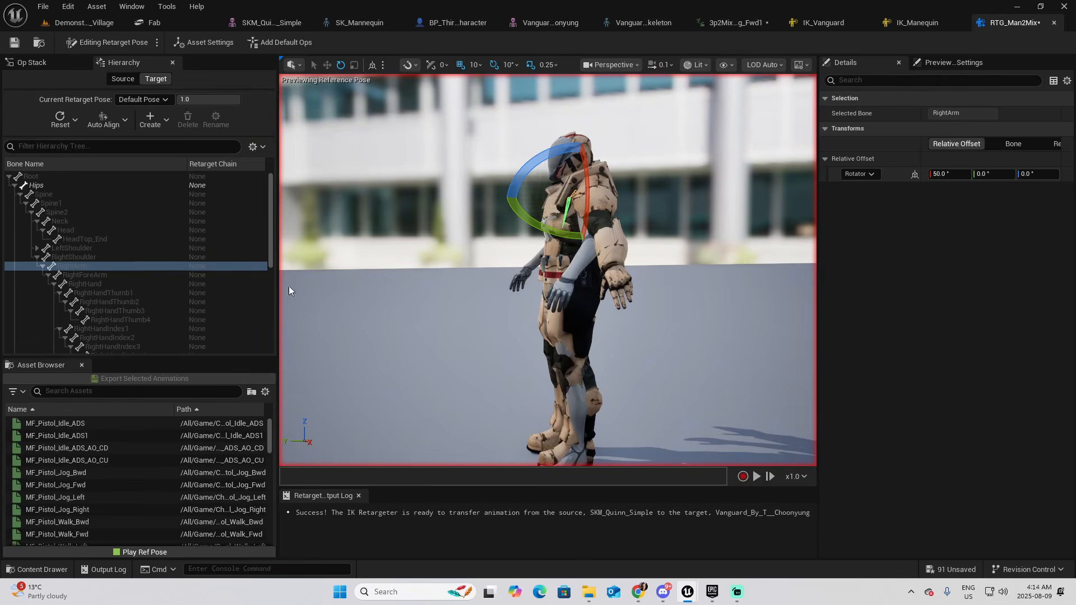
{"action": "left_click", "coordinate": [37, 249]}
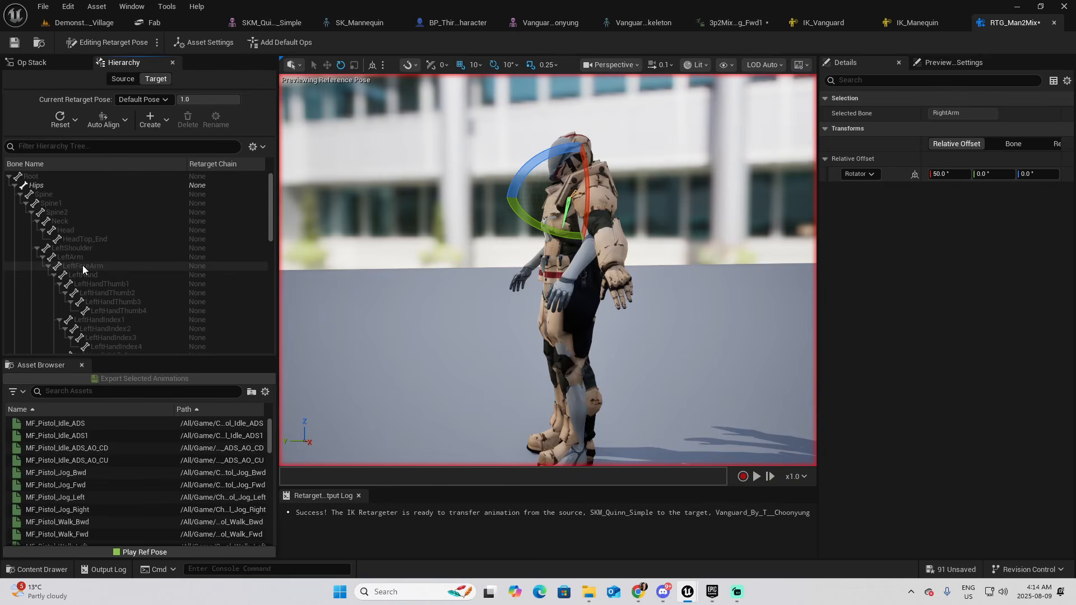
{"action": "left_click", "coordinate": [82, 265]}
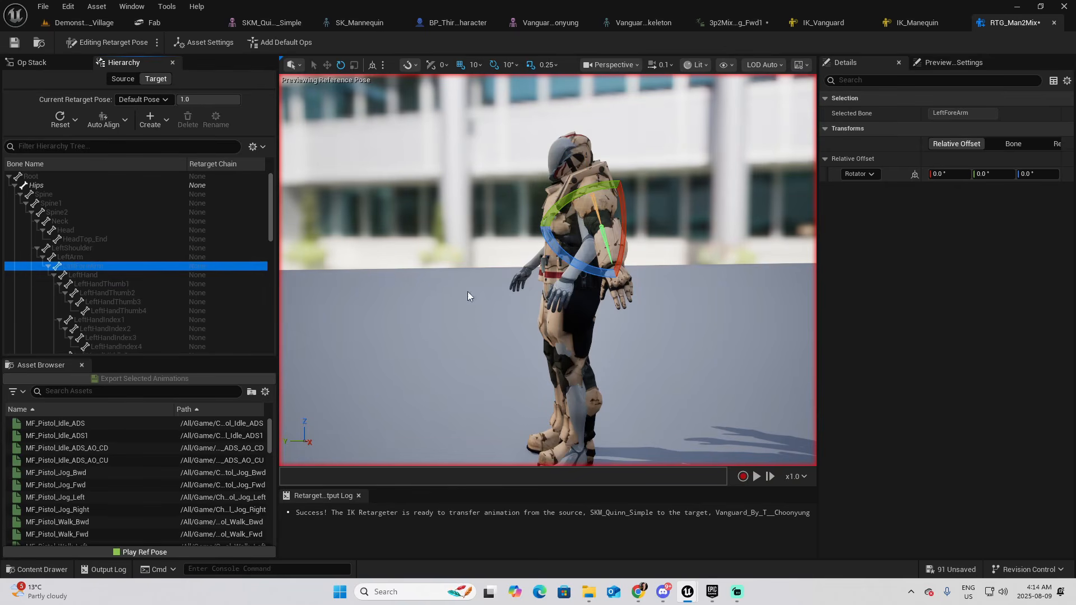
{"action": "left_click_drag", "start_coordinate": [591, 276], "coordinate": [635, 257]}
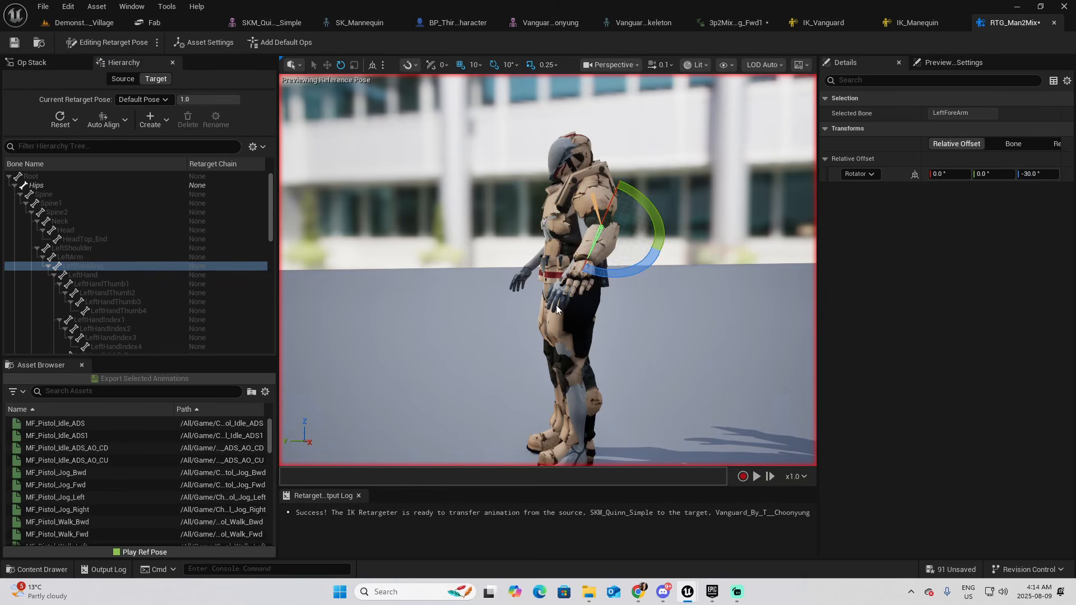
Step: Rotate the target's RightForeArm bone forward by 30° about Z to line up with the mannequin's forearm
{"action": "key", "text": "a"}
{"action": "right_click_drag", "start_coordinate": [554, 310], "coordinate": [811, 319]}
{"action": "right_click_drag", "start_coordinate": [446, 312], "coordinate": [474, 313]}
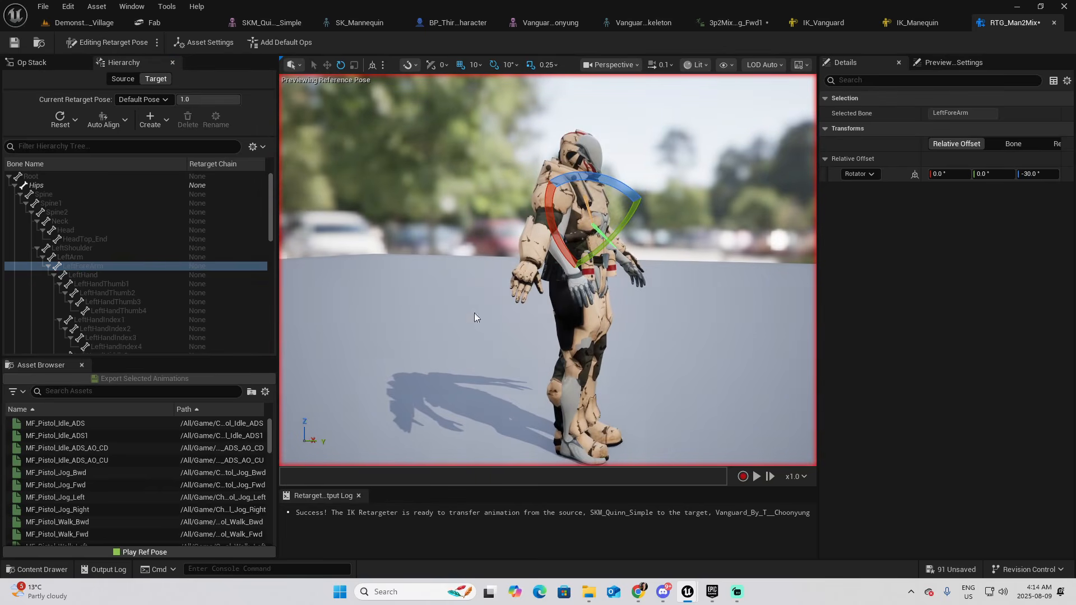
{"action": "left_click", "coordinate": [42, 257]}
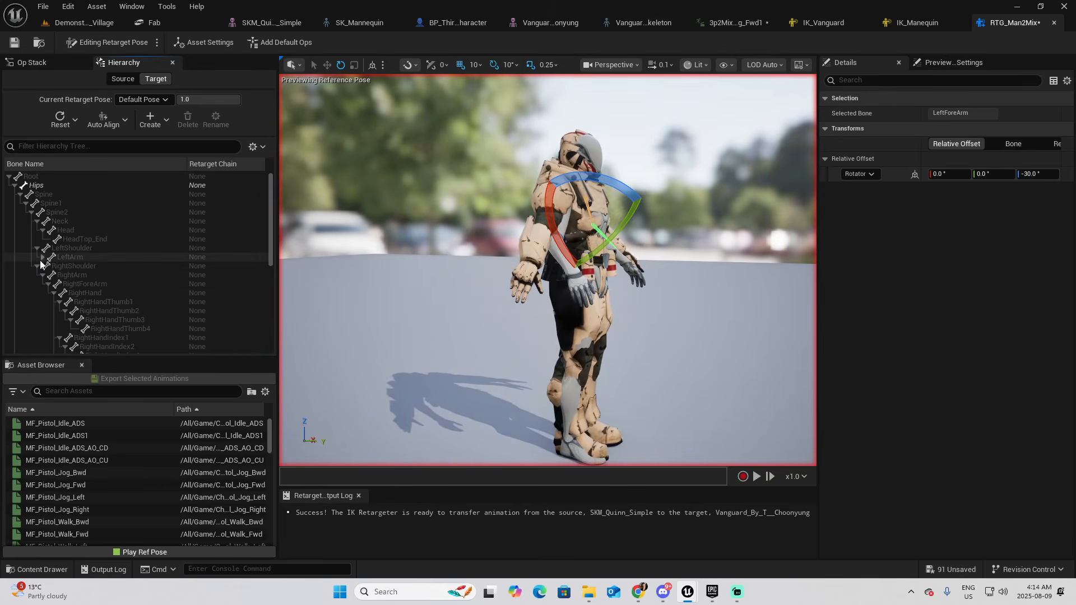
{"action": "left_click", "coordinate": [73, 283]}
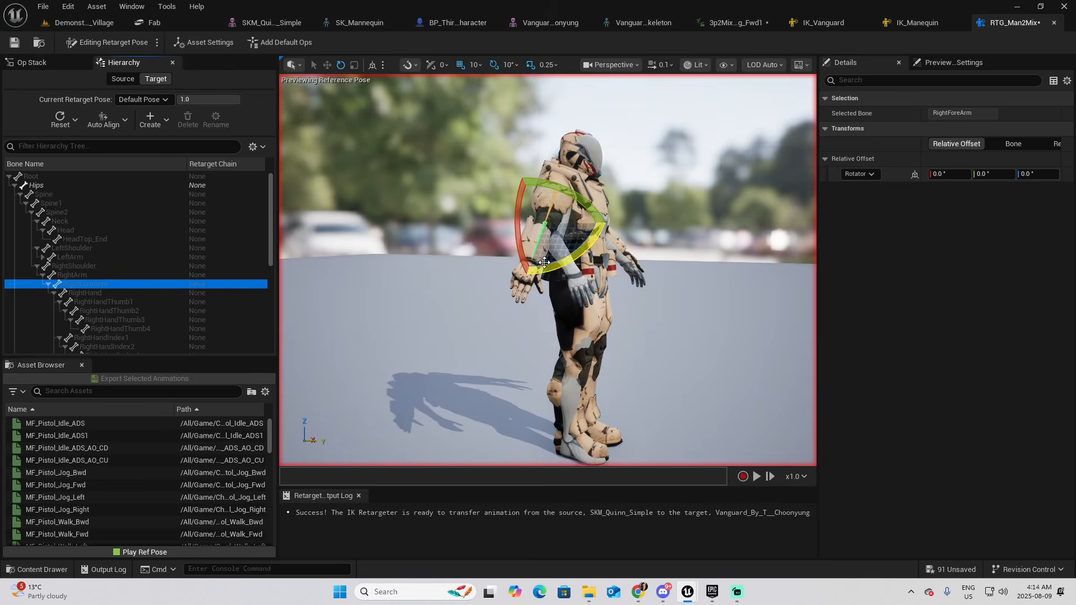
{"action": "left_click_drag", "start_coordinate": [544, 262], "coordinate": [566, 229]}
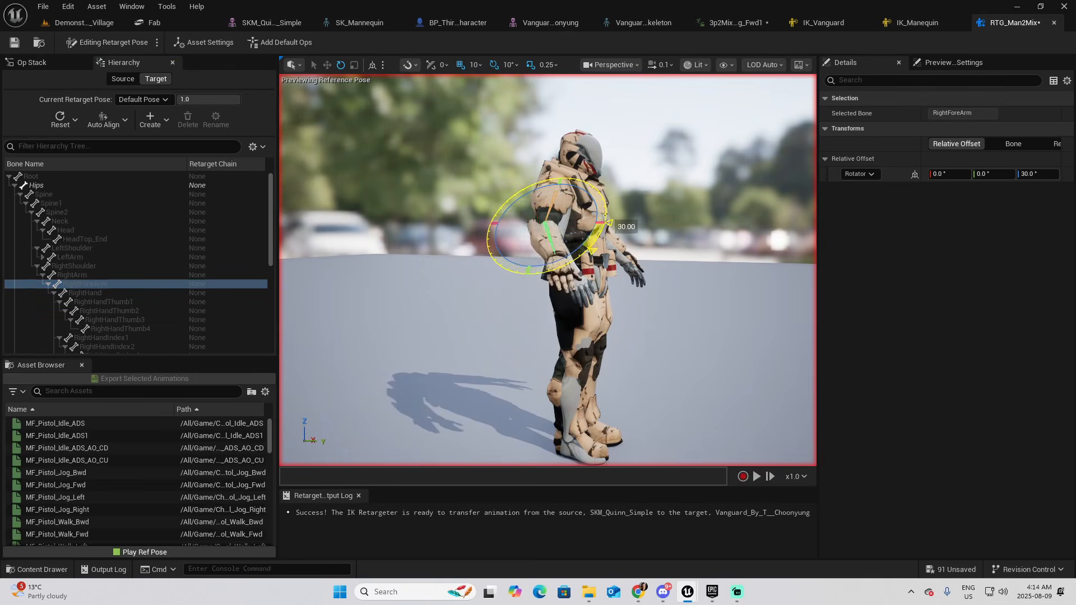
Step: Examine the target's posed arms and forearms against the mannequin from the side and the front
{"action": "key", "text": "d"}
{"action": "right_click_drag", "start_coordinate": [566, 263], "coordinate": [364, 281]}
{"action": "key", "text": "w"}
{"action": "key", "text": "q"}
{"action": "key", "text": "e"}
{"action": "key", "text": "s"}
{"action": "key", "text": "a"}
{"action": "key", "text": "w"}
{"action": "key", "text": "d"}
{"action": "key", "text": "s"}
{"action": "key", "text": "s"}
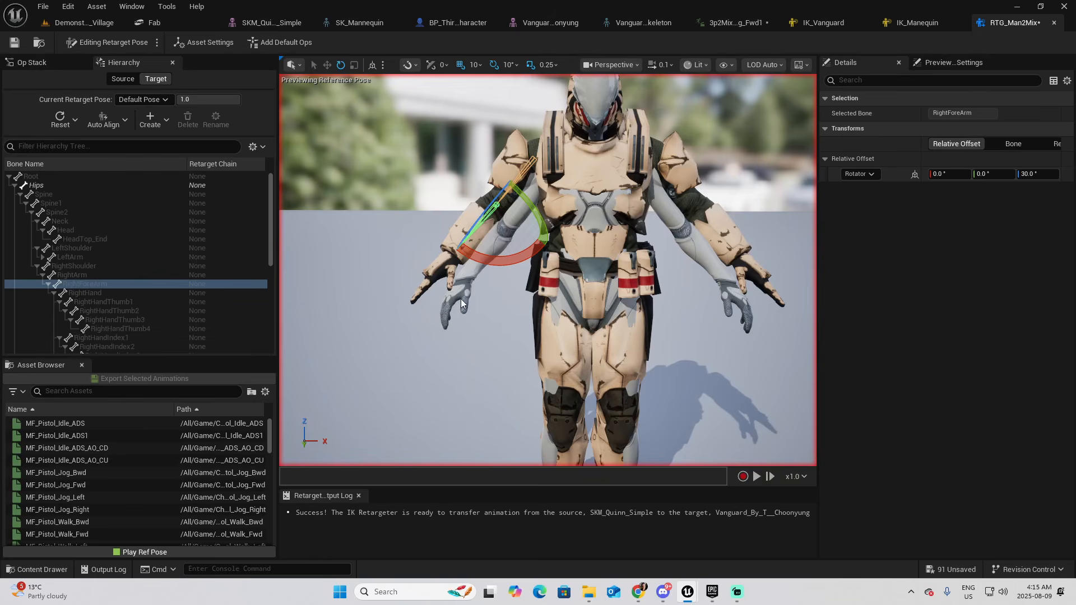
{"action": "scroll", "coordinate": [596, 330], "scroll_direction": "down", "scroll_amount": 6}
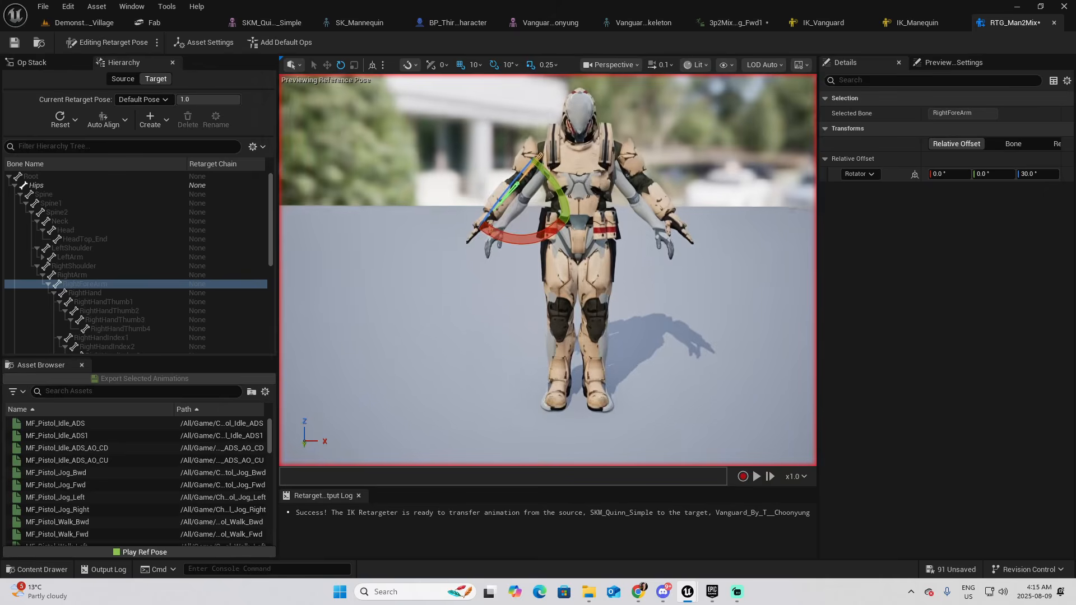
Step: Select the target's RightUpLeg bone for adjusting the leg pose
{"action": "key", "text": "w"}
{"action": "right_click_drag", "start_coordinate": [596, 330], "coordinate": [616, 344]}
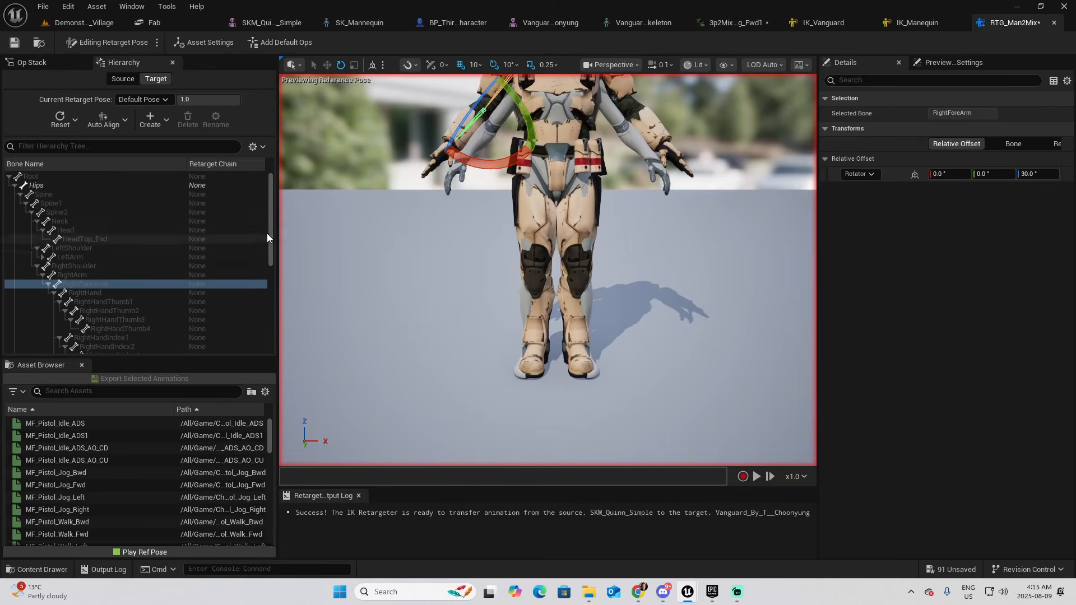
{"action": "left_click_drag", "start_coordinate": [270, 227], "coordinate": [271, 318]}
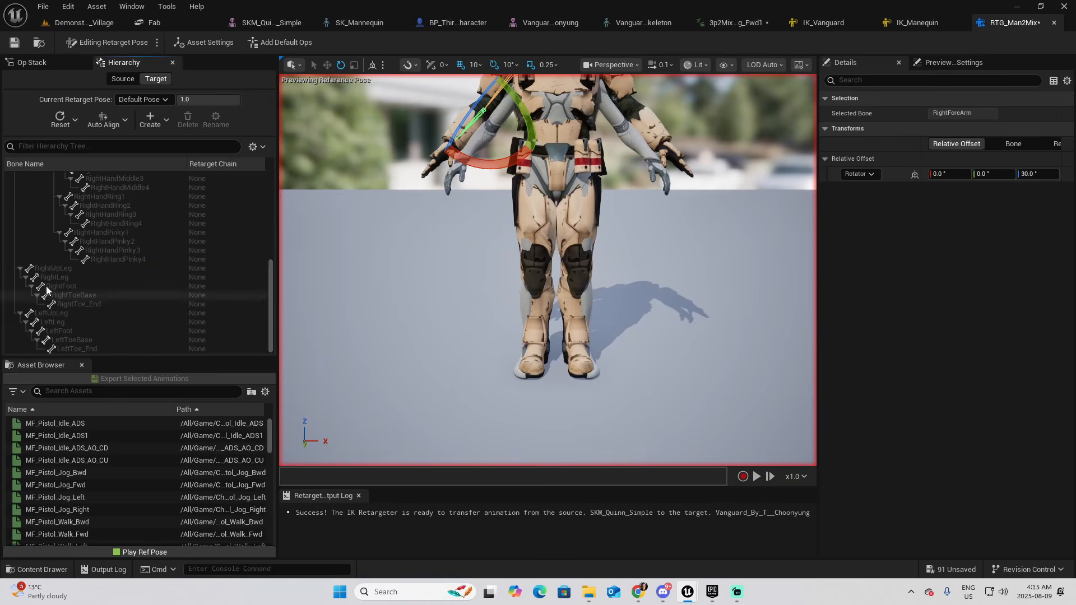
{"action": "left_click", "coordinate": [56, 267]}
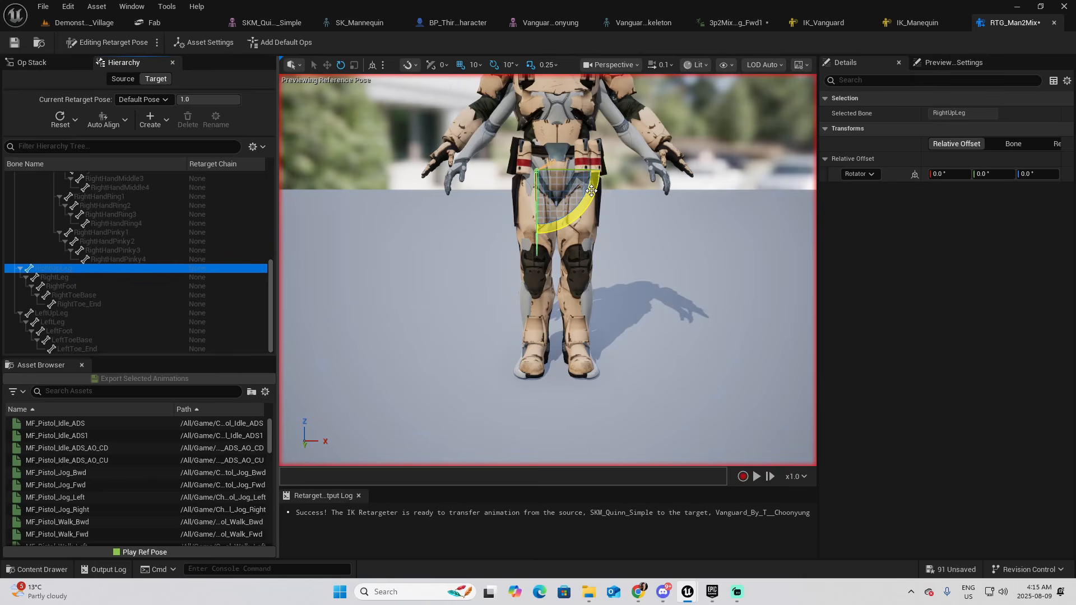
Step: Try to rotate the RightUpLeg bone slightly about Z, with the grid snap size set to 1
{"action": "left_click_drag", "start_coordinate": [591, 191], "coordinate": [506, 163]}
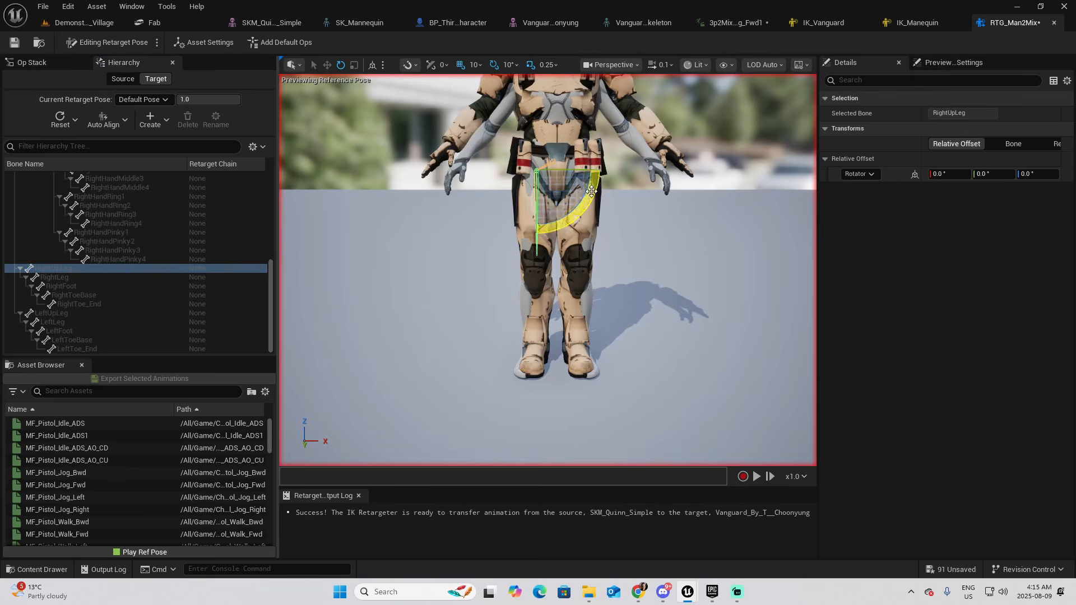
{"action": "left_click", "coordinate": [475, 65]}
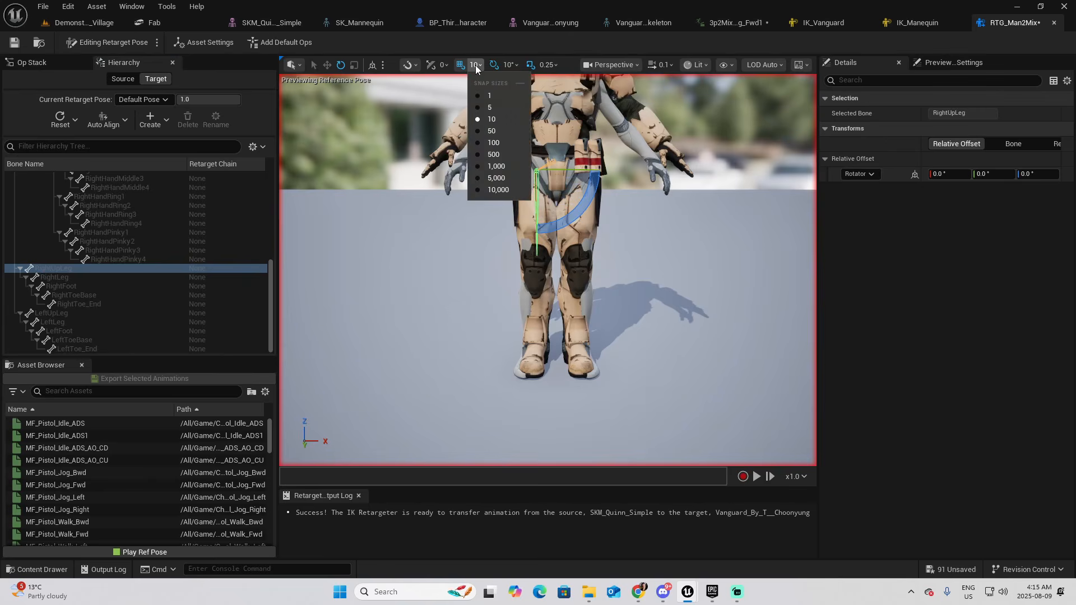
{"action": "left_click", "coordinate": [493, 95]}
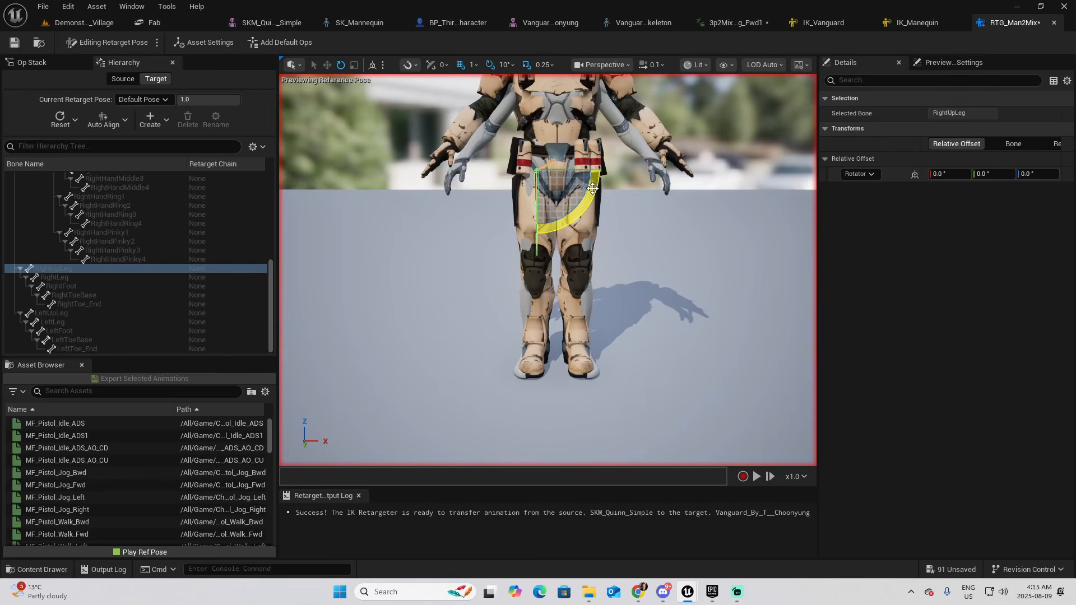
{"action": "mouse_move", "coordinate": [594, 190]}
{"action": "left_mouse_down"}
{"action": "mouse_move", "coordinate": [591, 201]}
{"action": "mouse_move", "coordinate": [592, 188]}
{"action": "left_mouse_up"}
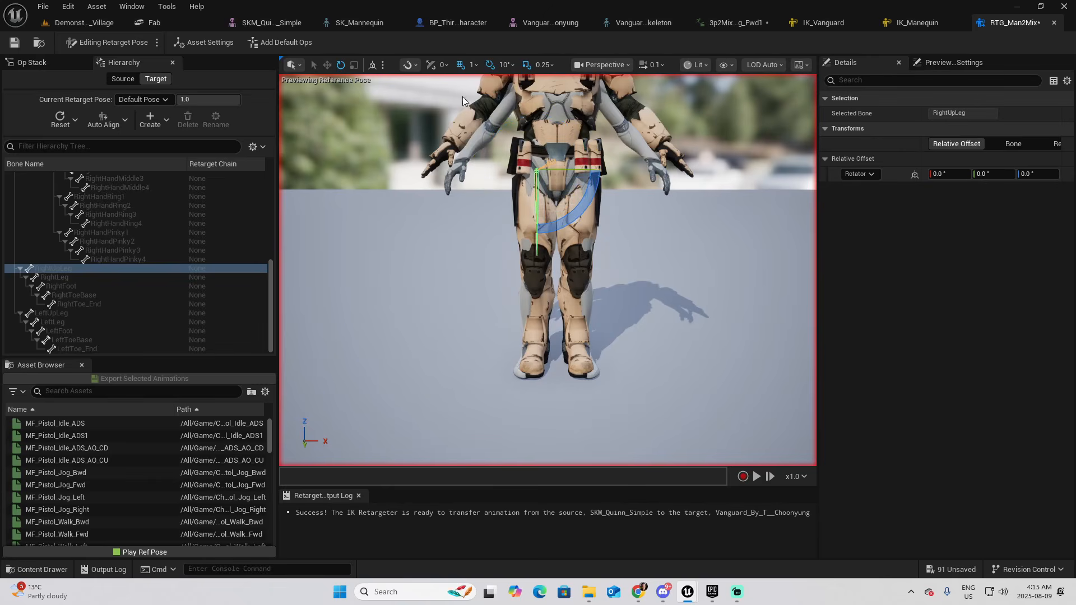
Step: Set the grid snap size to 100 and the rotation snap to 5°, and try rotating the RightUpLeg bone again
{"action": "left_click", "coordinate": [512, 65]}
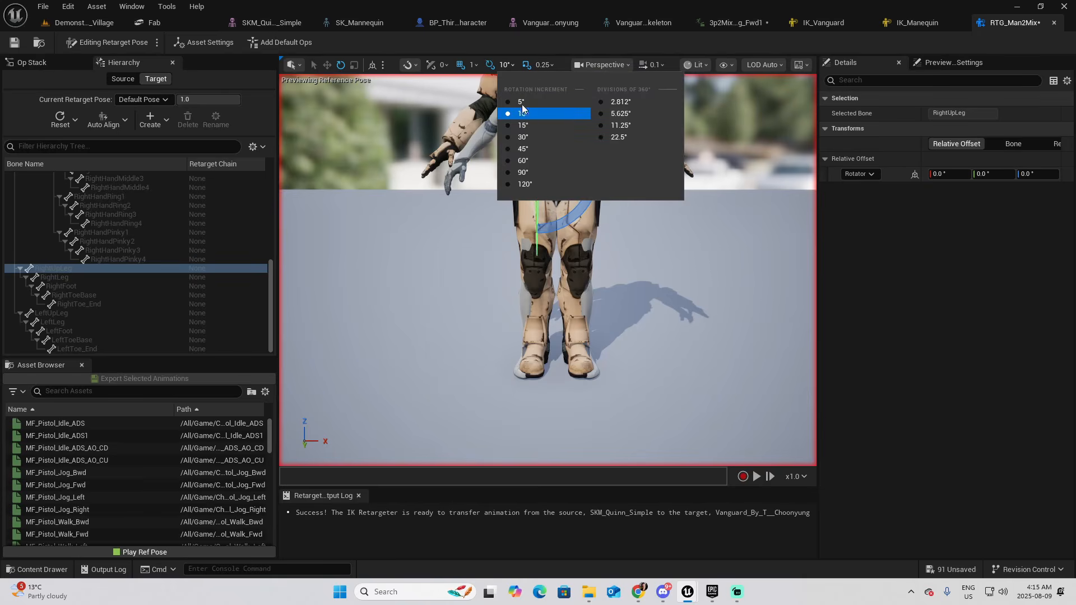
{"action": "left_click", "coordinate": [475, 66]}
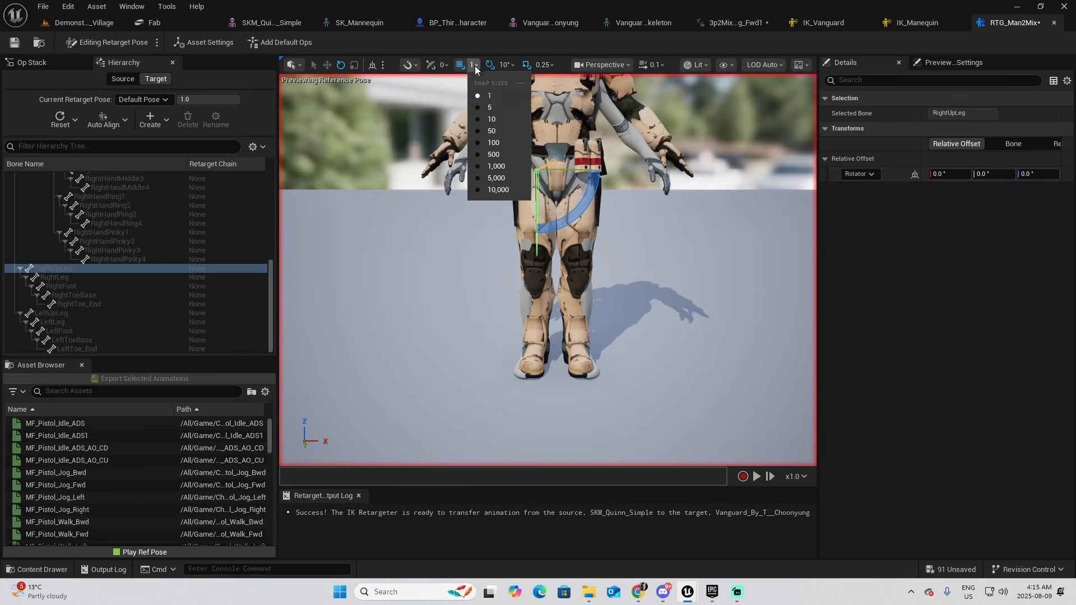
{"action": "left_click", "coordinate": [493, 143]}
{"action": "left_click", "coordinate": [521, 64]}
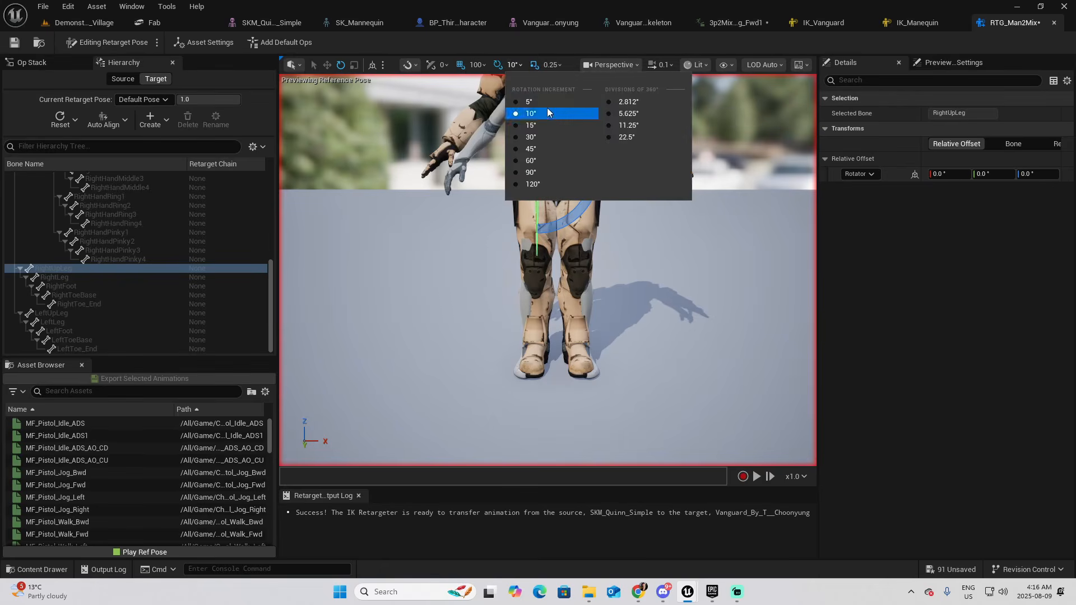
{"action": "left_click", "coordinate": [529, 101]}
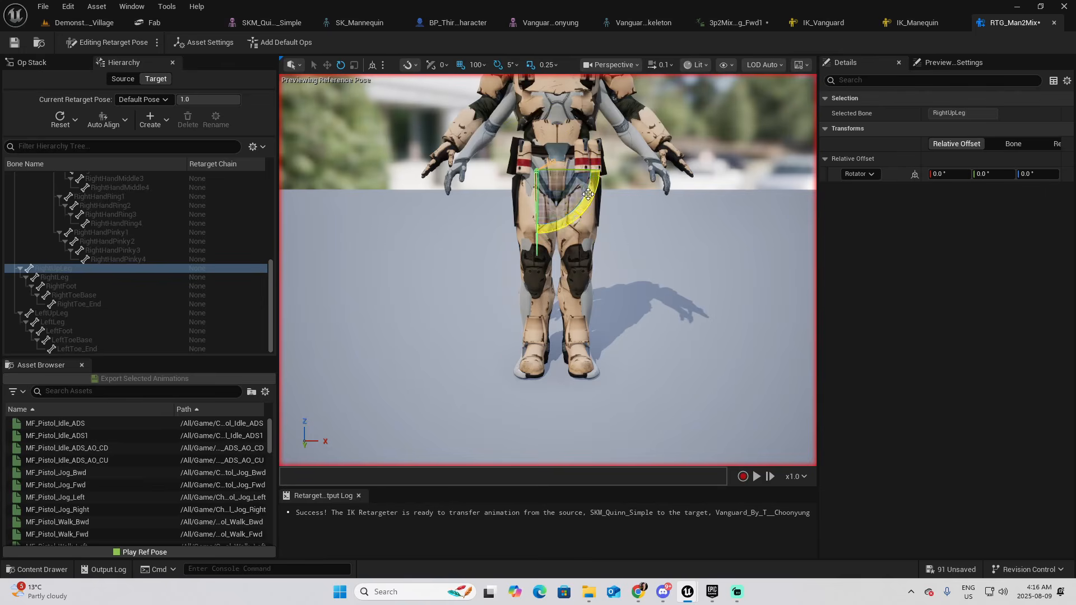
{"action": "left_click_drag", "start_coordinate": [577, 204], "coordinate": [577, 204]}
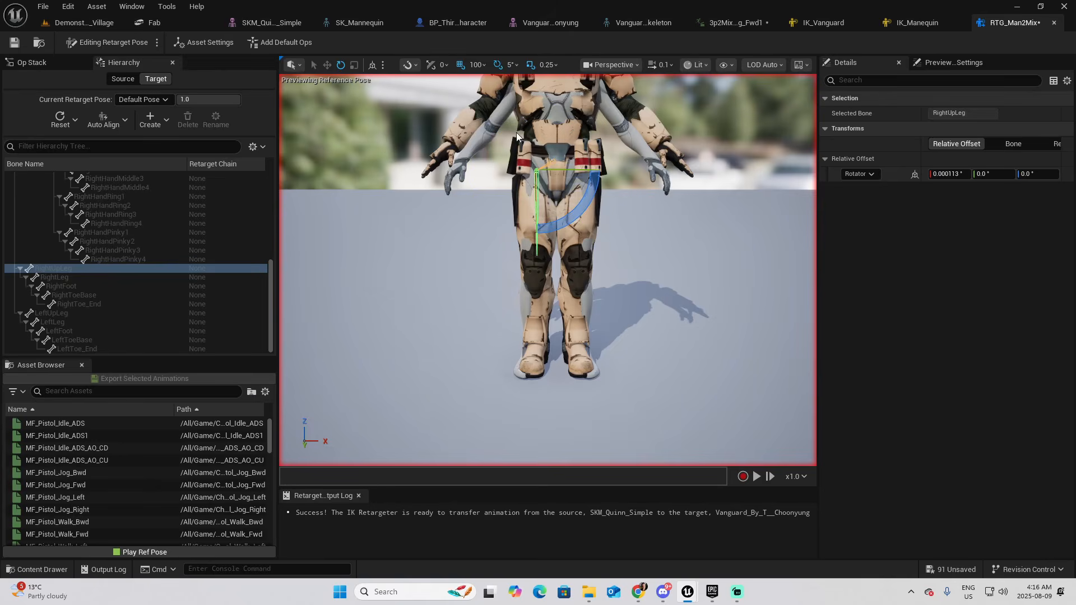
Step: Set the rotation snap to 45°, turn rotation snapping off, and rotate the RightUpLeg bone outward to a Z offset of 1.0°
{"action": "left_click", "coordinate": [511, 65]}
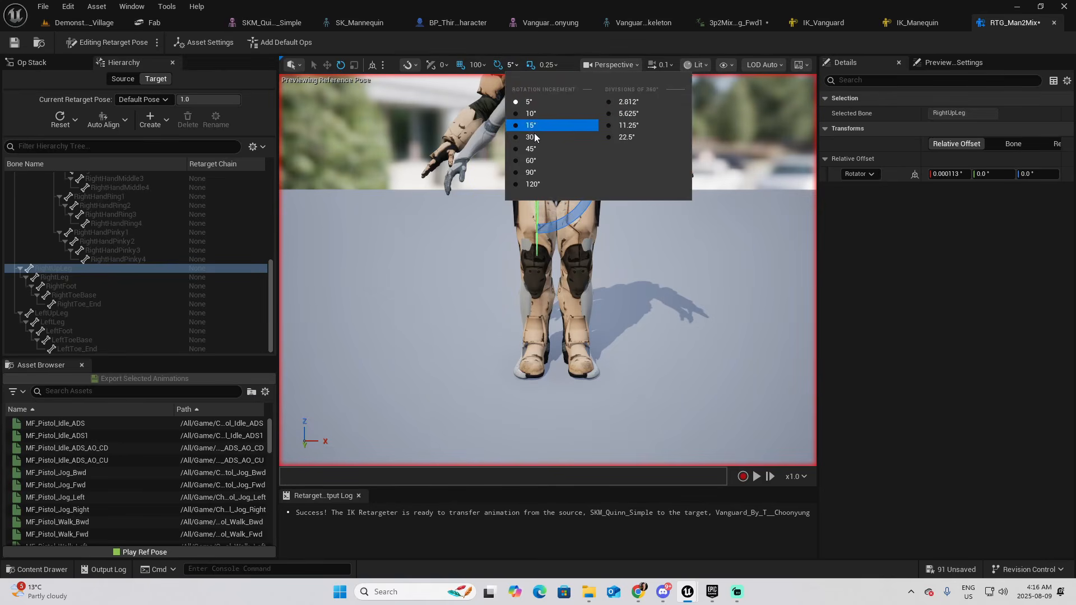
{"action": "left_click", "coordinate": [530, 149]}
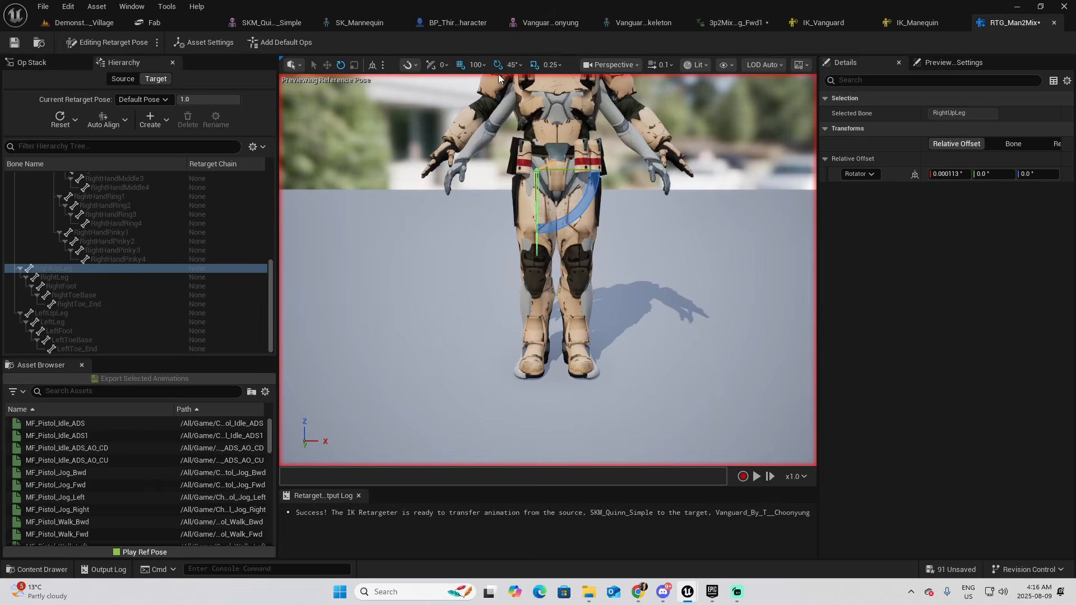
{"action": "left_click", "coordinate": [497, 65]}
{"action": "left_click_drag", "start_coordinate": [590, 191], "coordinate": [586, 196]}
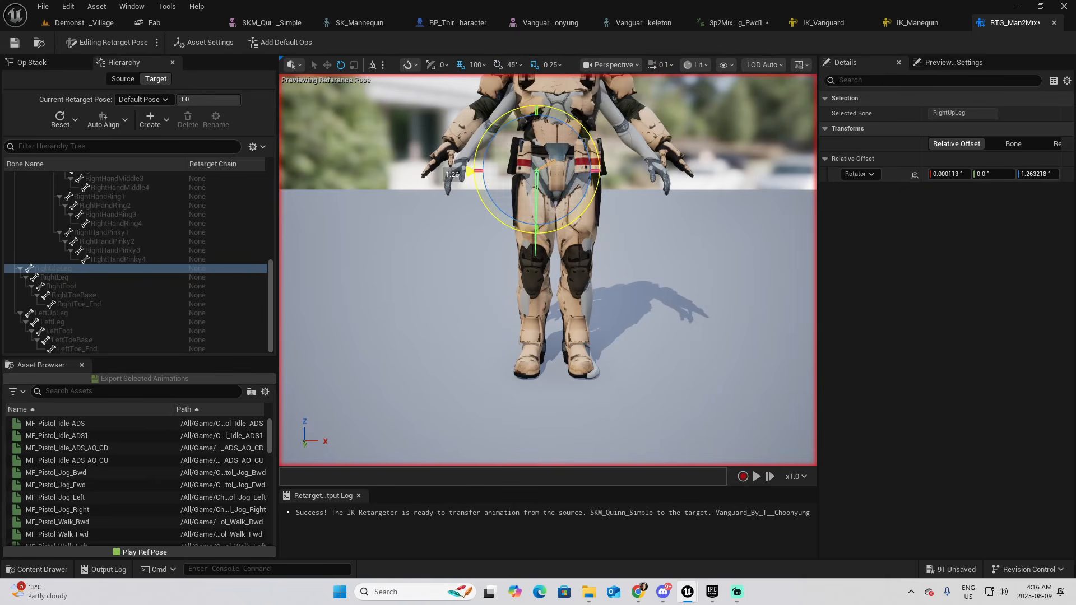
{"action": "left_click_drag", "start_coordinate": [586, 197], "coordinate": [562, 191]}
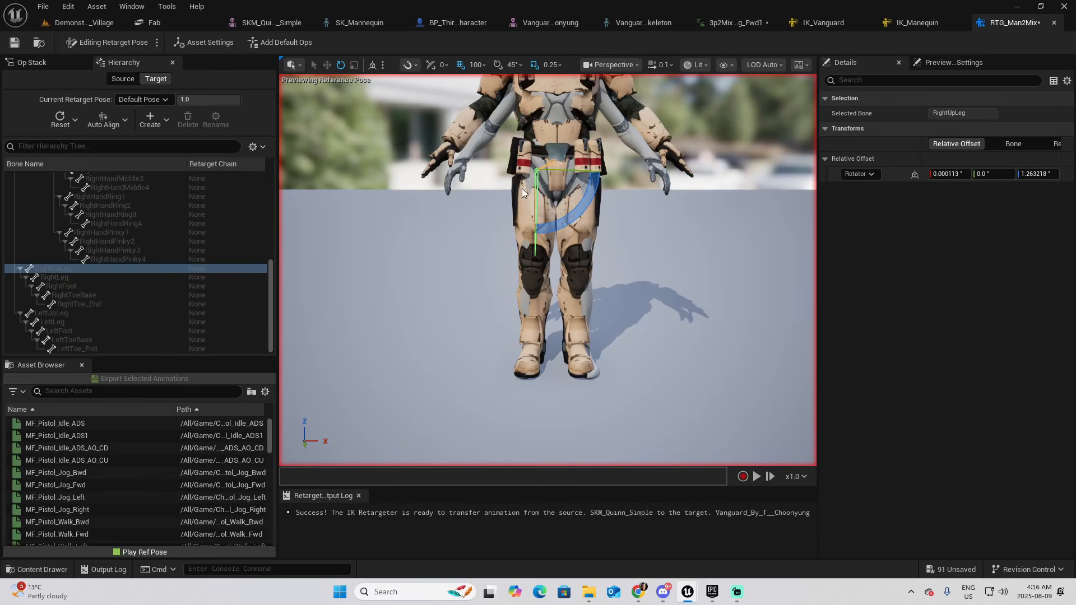
{"action": "left_click", "coordinate": [1037, 174]}
{"action": "key", "text": "Return"}
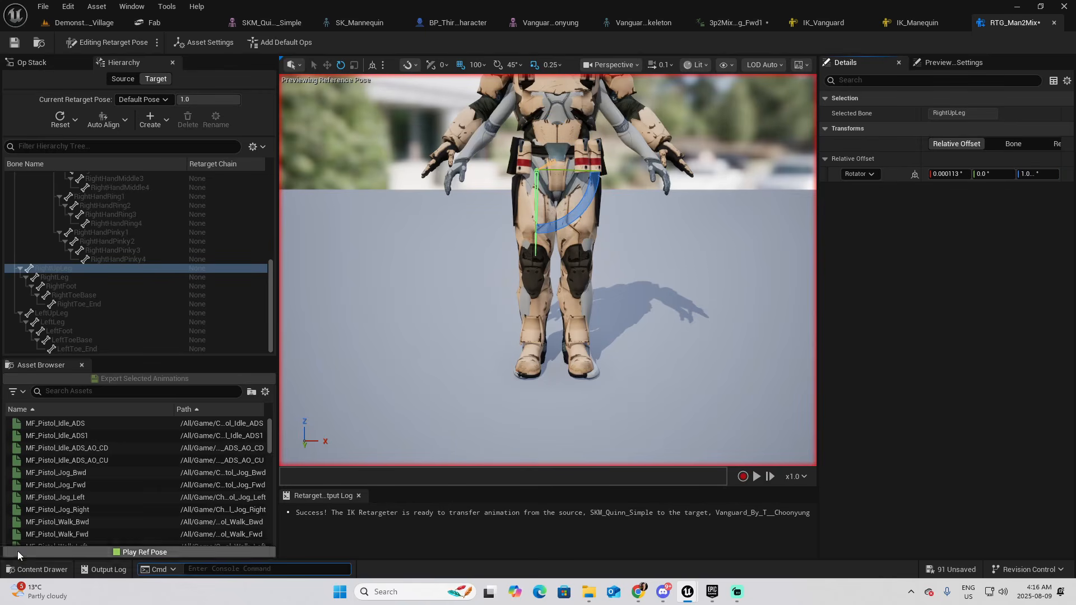
Step: Set the target LeftUpLeg bone's relative rotation offset about Z to -1°
{"action": "left_click", "coordinate": [64, 312]}
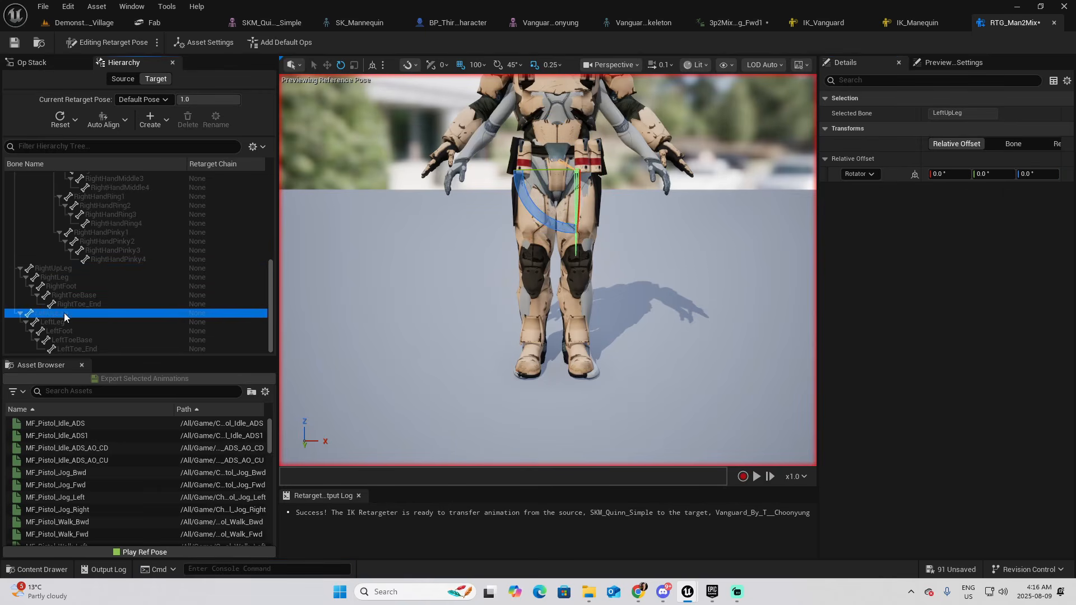
{"action": "left_click", "coordinate": [1057, 172]}
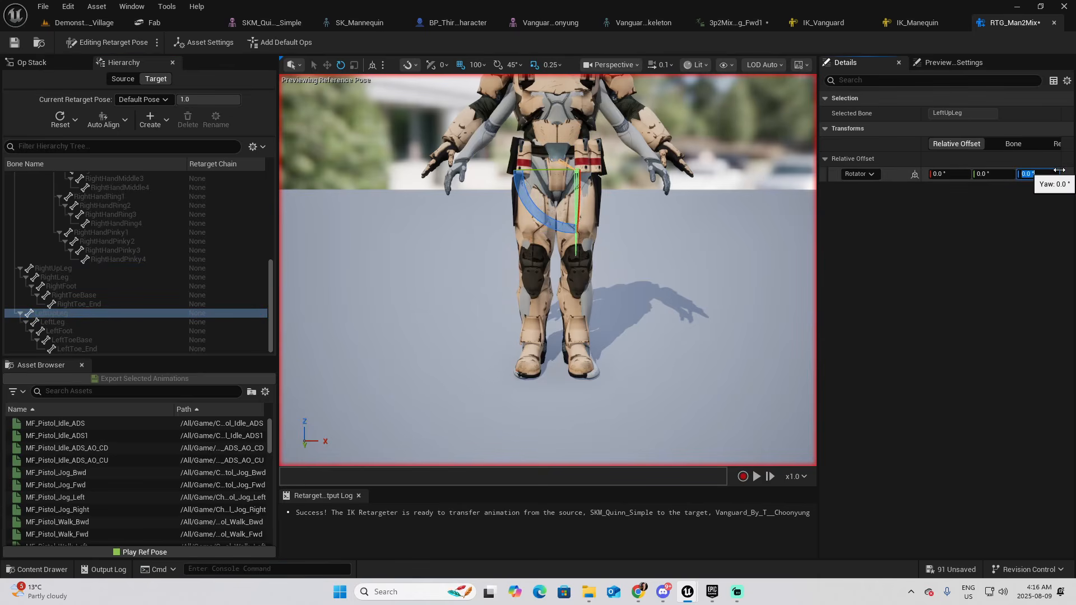
{"action": "type", "text": "-1"}
{"action": "key", "text": "Return"}
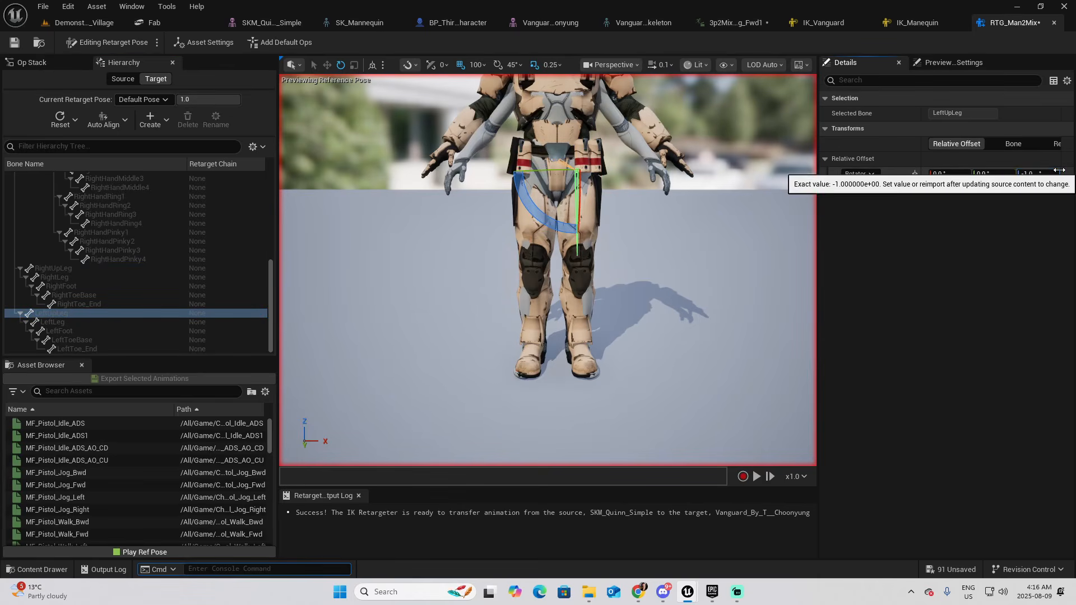
Step: Examine the overlaid characters from head to feet to check how closely their retarget poses match
{"action": "mouse_move", "coordinate": [520, 248]}
{"action": "right_mouse_down"}
{"action": "mouse_move", "coordinate": [520, 229]}
{"action": "mouse_move", "coordinate": [493, 248]}
{"action": "mouse_move", "coordinate": [387, 242]}
{"action": "mouse_move", "coordinate": [531, 256]}
{"action": "mouse_move", "coordinate": [543, 247]}
{"action": "mouse_move", "coordinate": [522, 247]}
{"action": "right_mouse_up"}
{"action": "key", "text": "s"}
{"action": "key", "text": "e"}
{"action": "key", "text": "s"}
{"action": "key", "text": "w"}
{"action": "key", "text": "d"}
{"action": "key", "text": "w"}
{"action": "key", "text": "a"}
{"action": "key", "text": "s"}
{"action": "key", "text": "d"}
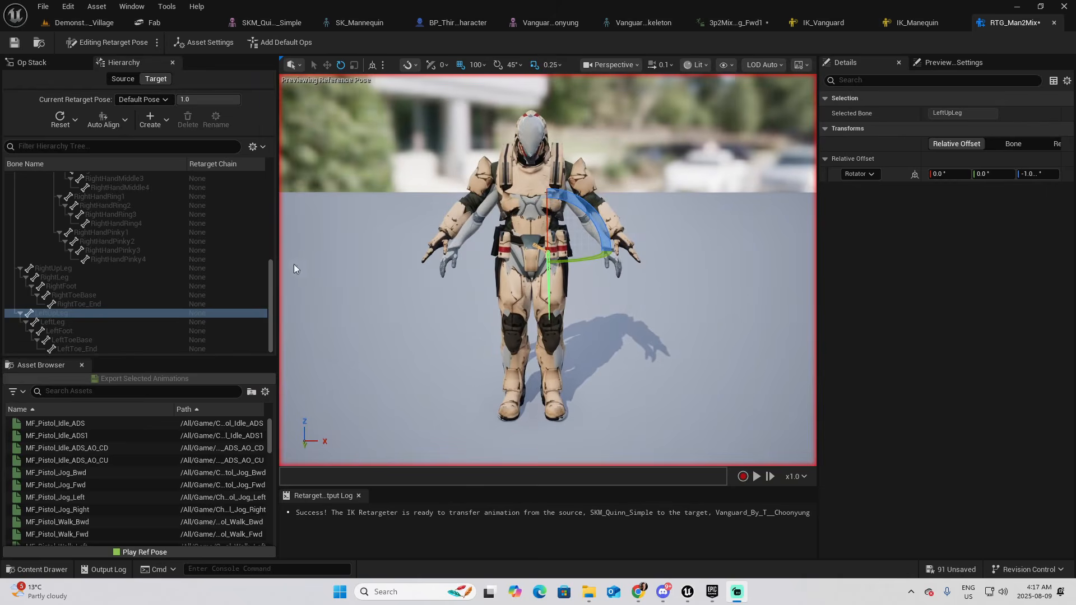
Step: Switch the retargeter from editing the retarget pose to running the retarget and show its asset settings
{"action": "left_click", "coordinate": [102, 41]}
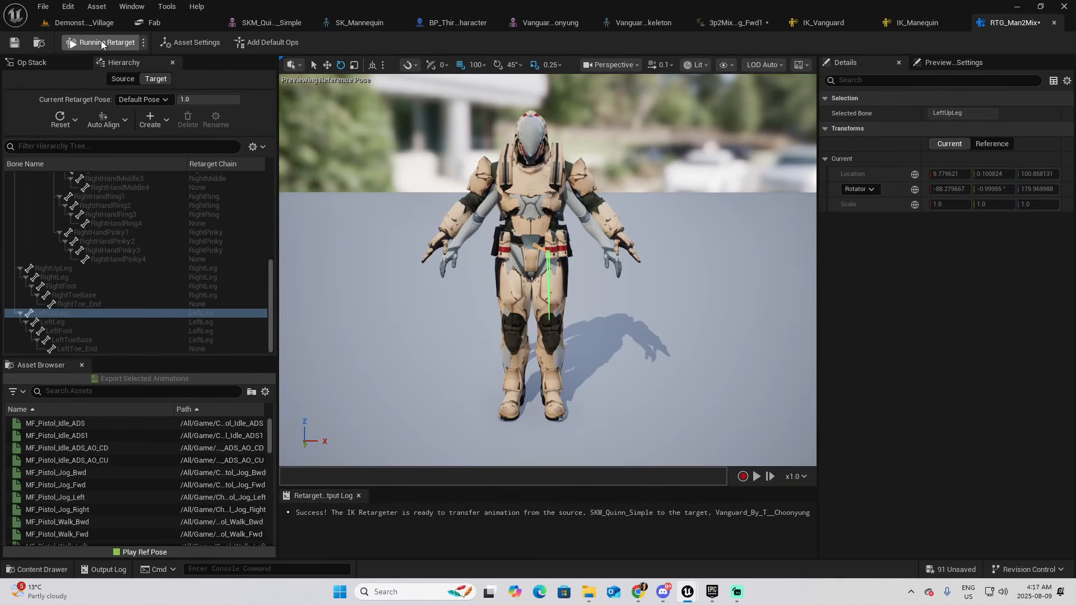
{"action": "left_click", "coordinate": [194, 42]}
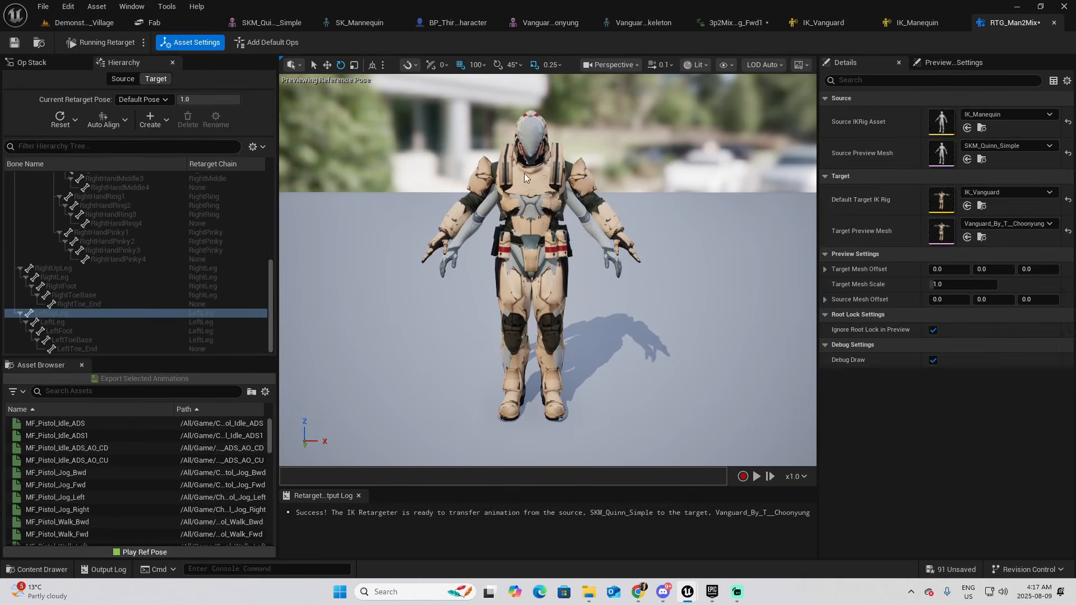
{"action": "key", "text": "d"}
{"action": "key", "text": "s"}
{"action": "right_click_drag", "start_coordinate": [533, 257], "coordinate": [500, 274]}
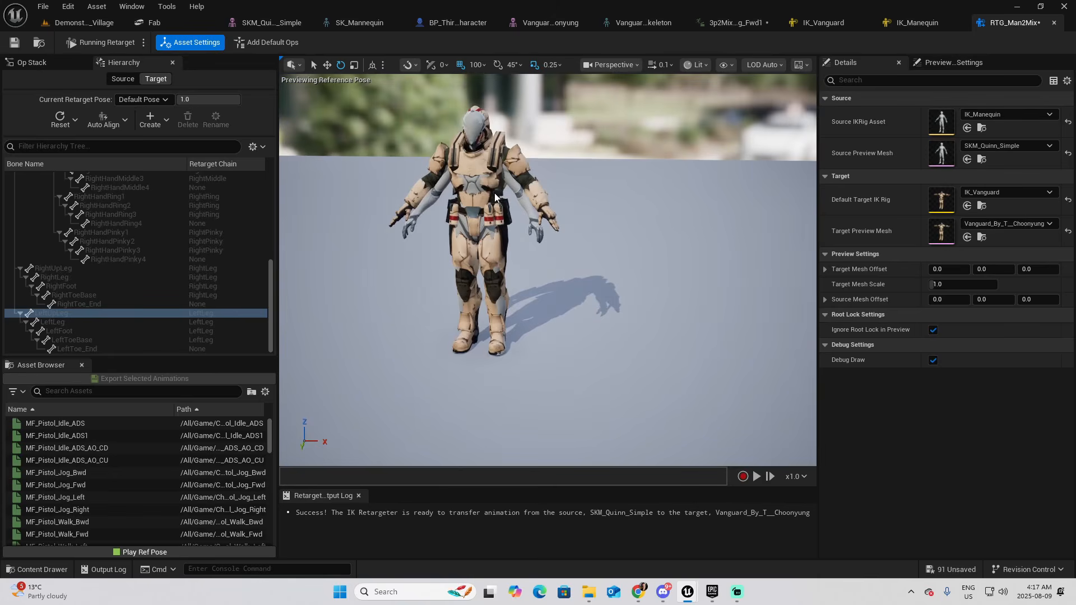
{"action": "right_click_drag", "start_coordinate": [584, 208], "coordinate": [614, 196]}
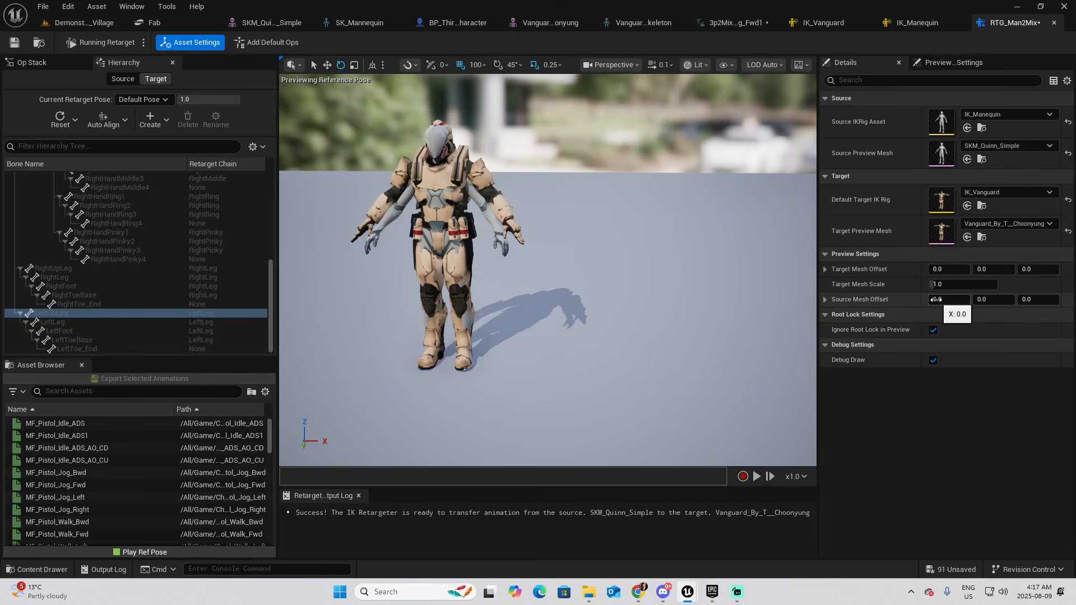
Step: Separate the two preview characters by setting the Target Mesh Offset X to about 135
{"action": "left_click_drag", "start_coordinate": [949, 299], "coordinate": [977, 299]}
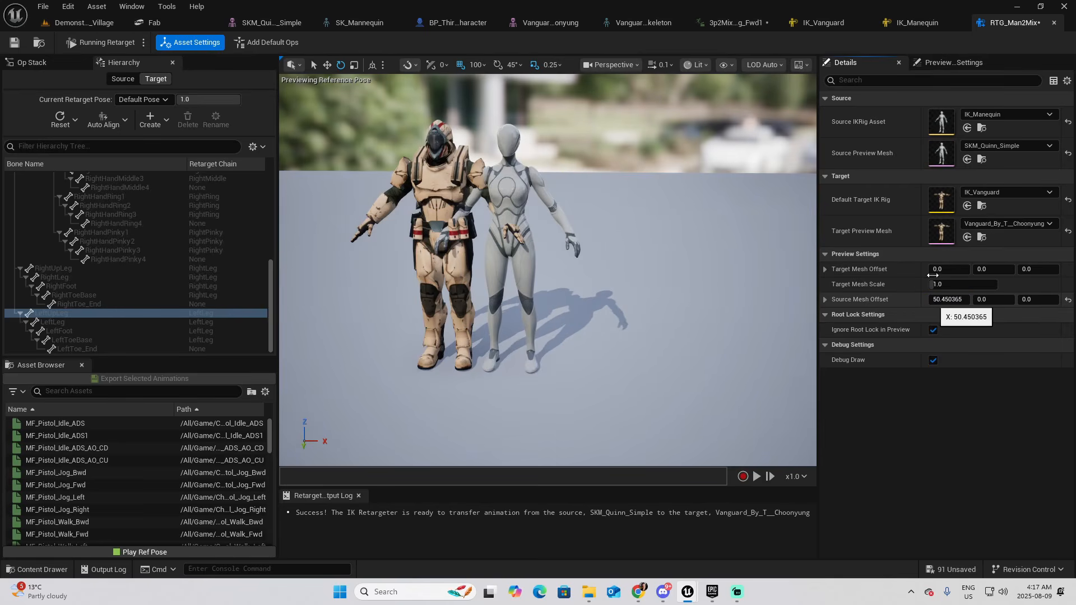
{"action": "key", "text": "ctrl+z"}
{"action": "left_click_drag", "start_coordinate": [939, 272], "coordinate": [1015, 271]}
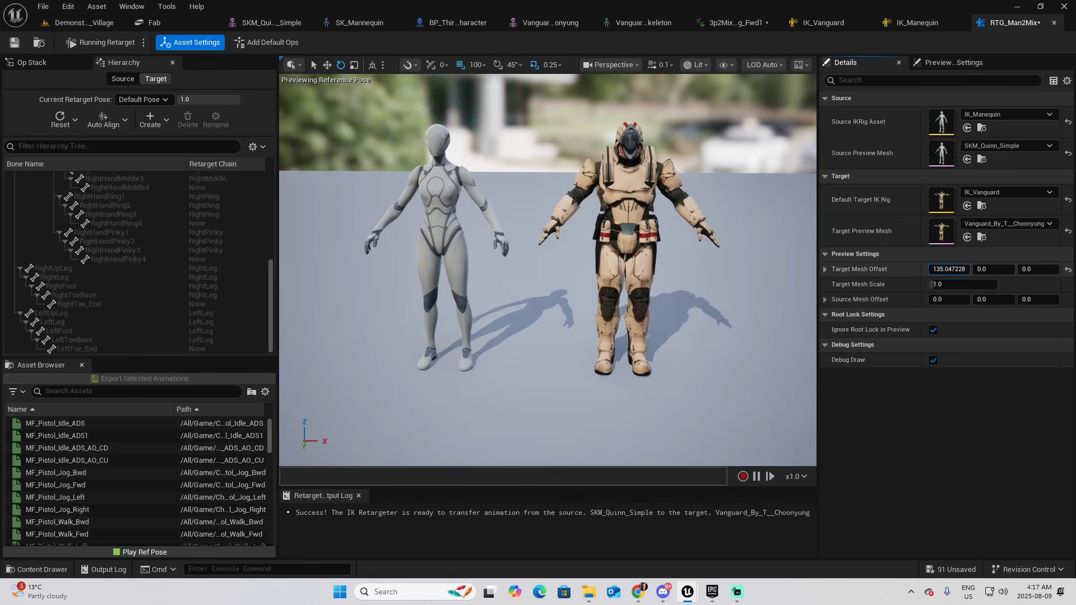
Step: Preview the MF_Pistol_Jog_Bwd animation with both characters in view
{"action": "key", "text": "d"}
{"action": "mouse_move", "coordinate": [586, 308]}
{"action": "right_mouse_down"}
{"action": "mouse_move", "coordinate": [513, 315]}
{"action": "mouse_move", "coordinate": [564, 307]}
{"action": "right_mouse_up"}
{"action": "key", "text": "a"}
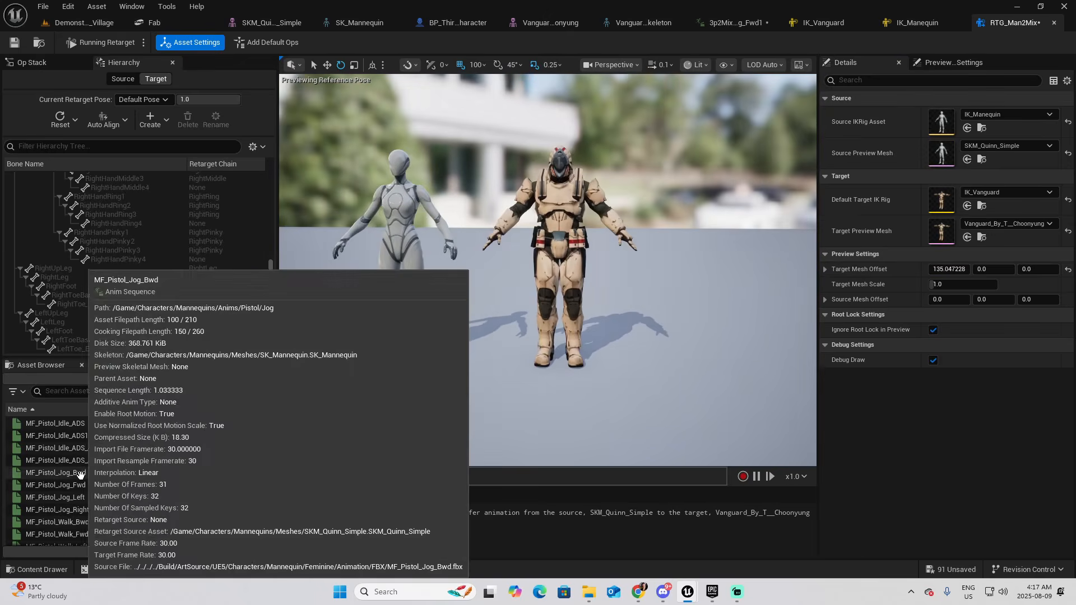
{"action": "left_click", "coordinate": [84, 473]}
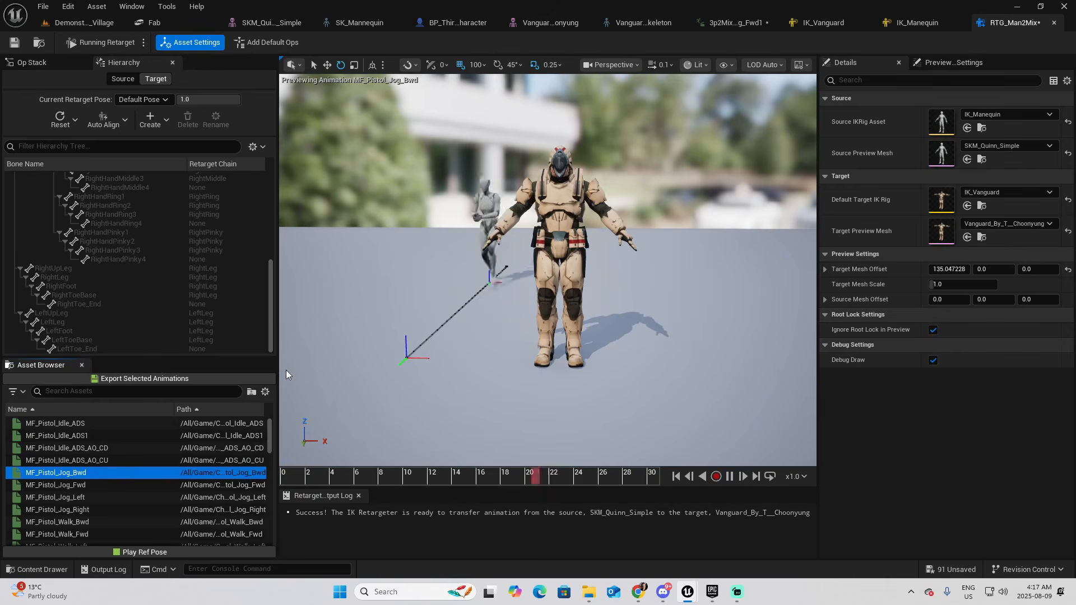
Step: Add the default ops to the retargeter and disable Debug Draw
{"action": "left_click", "coordinate": [272, 42]}
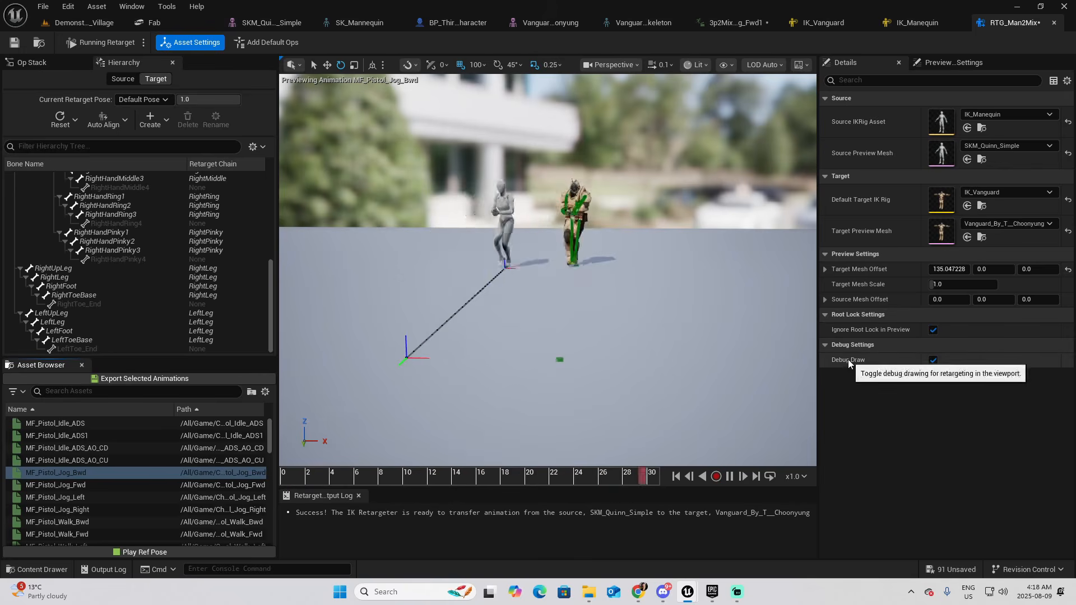
{"action": "left_click", "coordinate": [933, 360]}
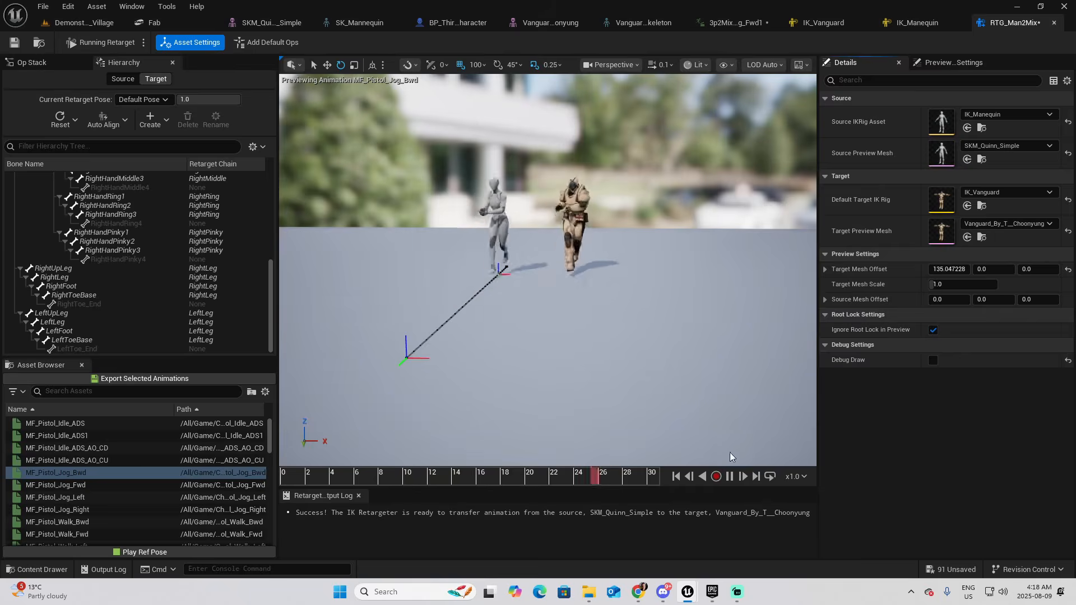
Step: Pause the animation and compare the hand and arm poses of the target and source characters up close
{"action": "left_click", "coordinate": [729, 476]}
{"action": "right_click_drag", "start_coordinate": [621, 324], "coordinate": [653, 299]}
{"action": "key", "text": "w"}
{"action": "key", "text": "a"}
{"action": "key", "text": "w"}
{"action": "key", "text": "d"}
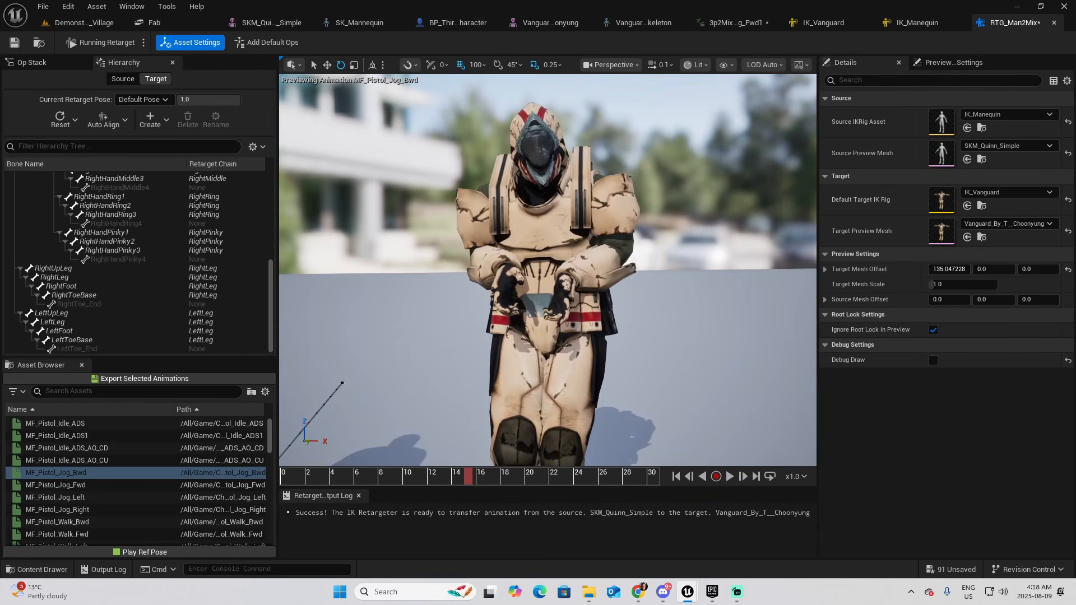
{"action": "key", "text": "a"}
{"action": "right_click_drag", "start_coordinate": [653, 299], "coordinate": [643, 301]}
{"action": "key", "text": "d"}
{"action": "key", "text": "s"}
{"action": "key", "text": "d"}
{"action": "key", "text": "w"}
{"action": "key", "text": "d"}
{"action": "key", "text": "w"}
{"action": "key", "text": "s"}
{"action": "key", "text": "a"}
{"action": "key", "text": "d"}
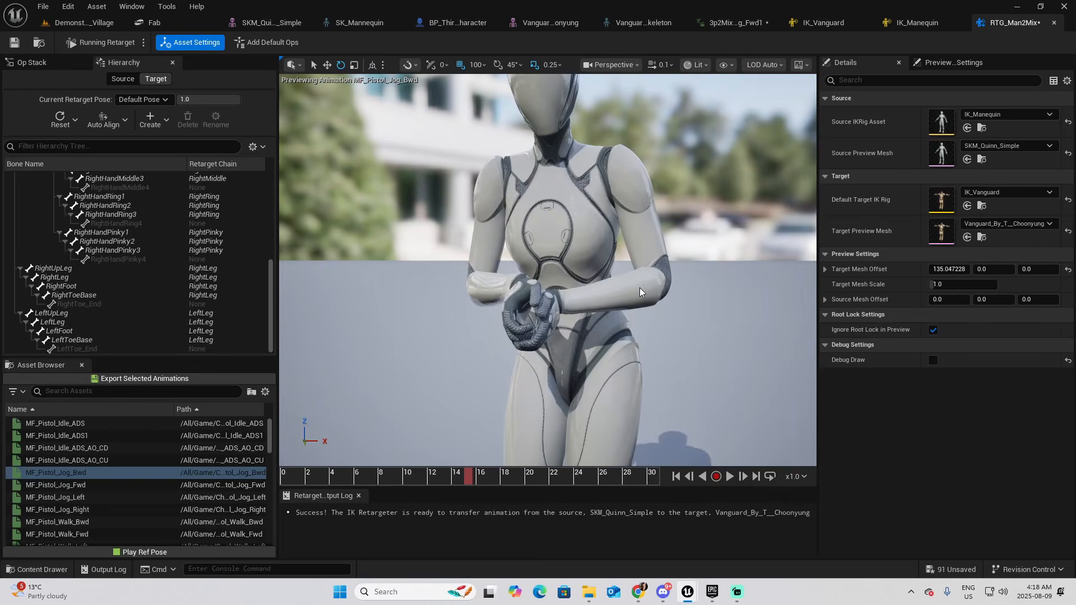
Step: Return to editing the retarget pose with both characters in view, and save the retargeter
{"action": "left_click", "coordinate": [105, 43]}
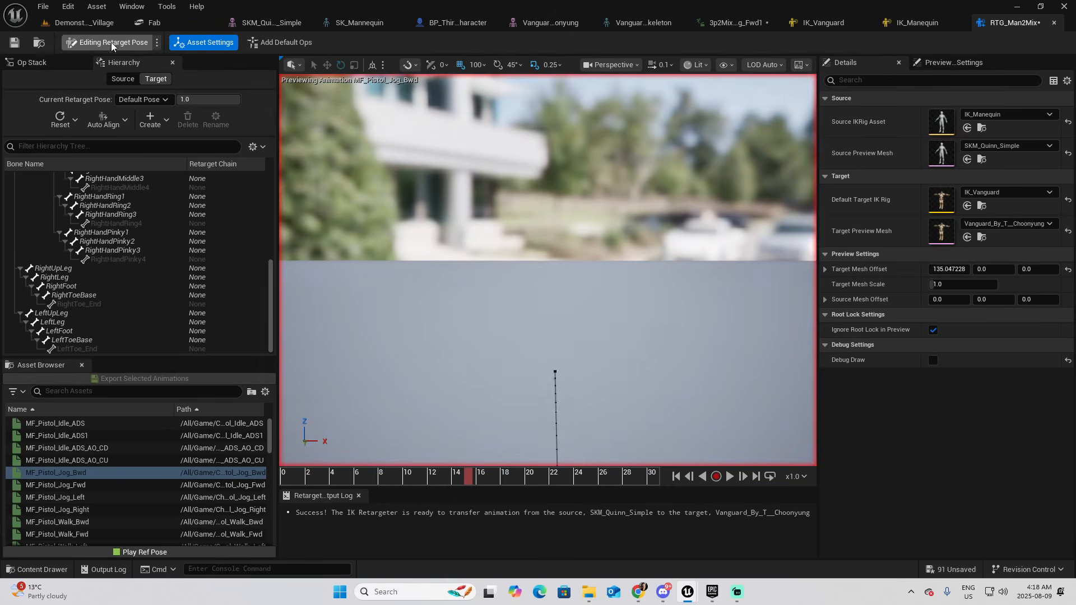
{"action": "right_click_drag", "start_coordinate": [572, 270], "coordinate": [556, 285]}
{"action": "key", "text": "s"}
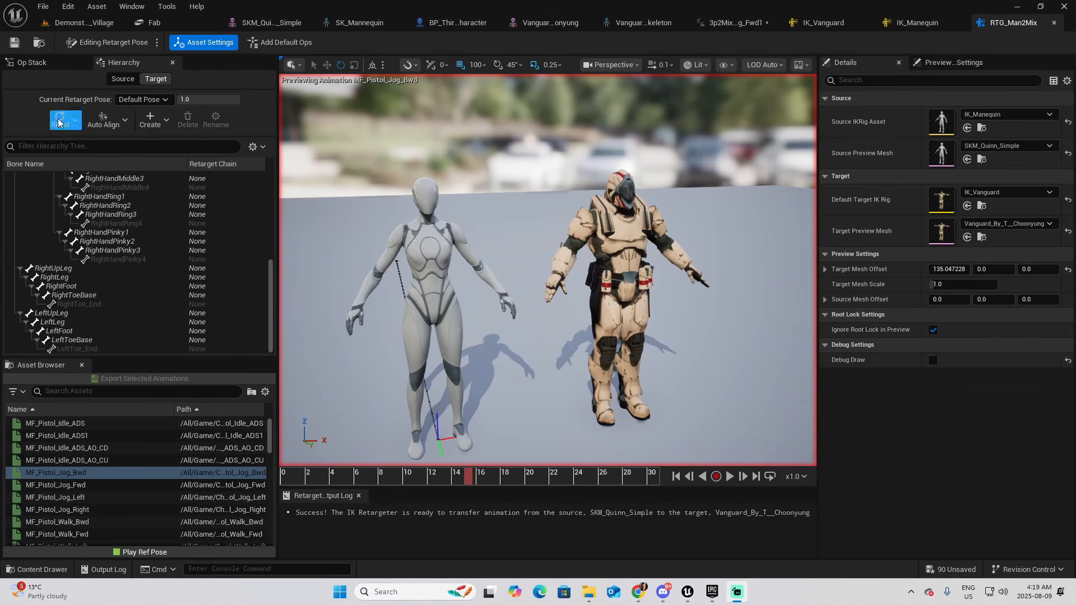
Step: From the level editor, open Retarget Animations for the forward walk animation in the mannequin's Unarmed/Walk folder
{"action": "left_click", "coordinate": [84, 22]}
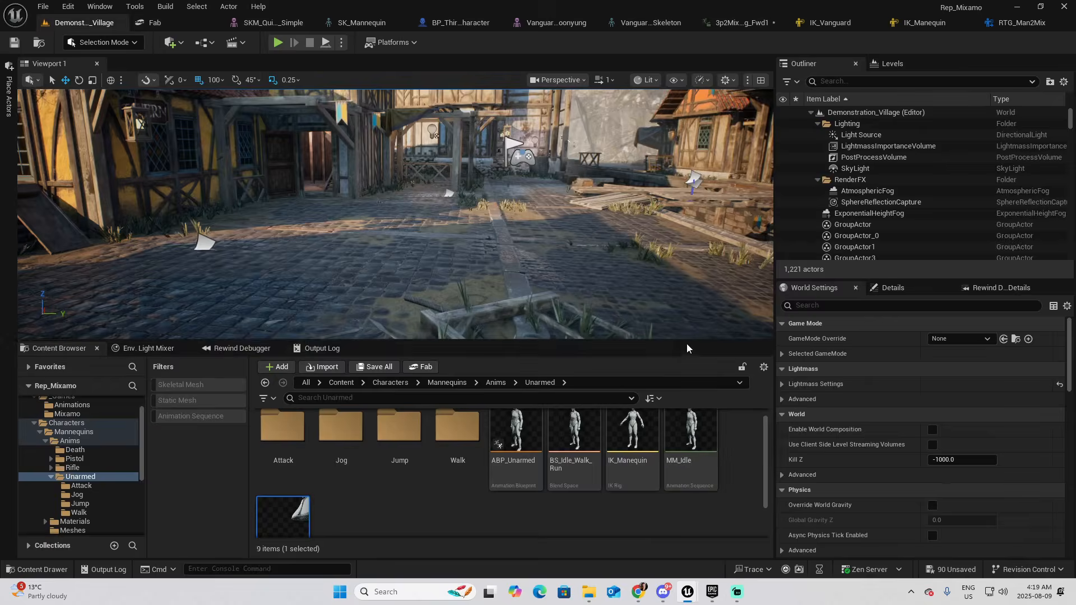
{"action": "left_click_drag", "start_coordinate": [690, 332], "coordinate": [690, 288]}
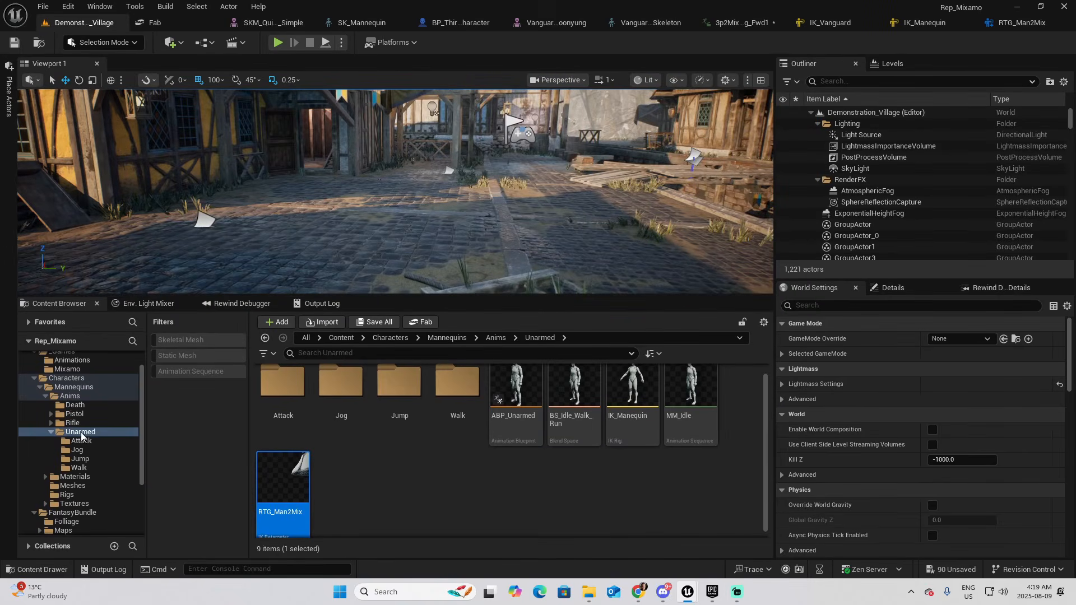
{"action": "left_click", "coordinate": [78, 467]}
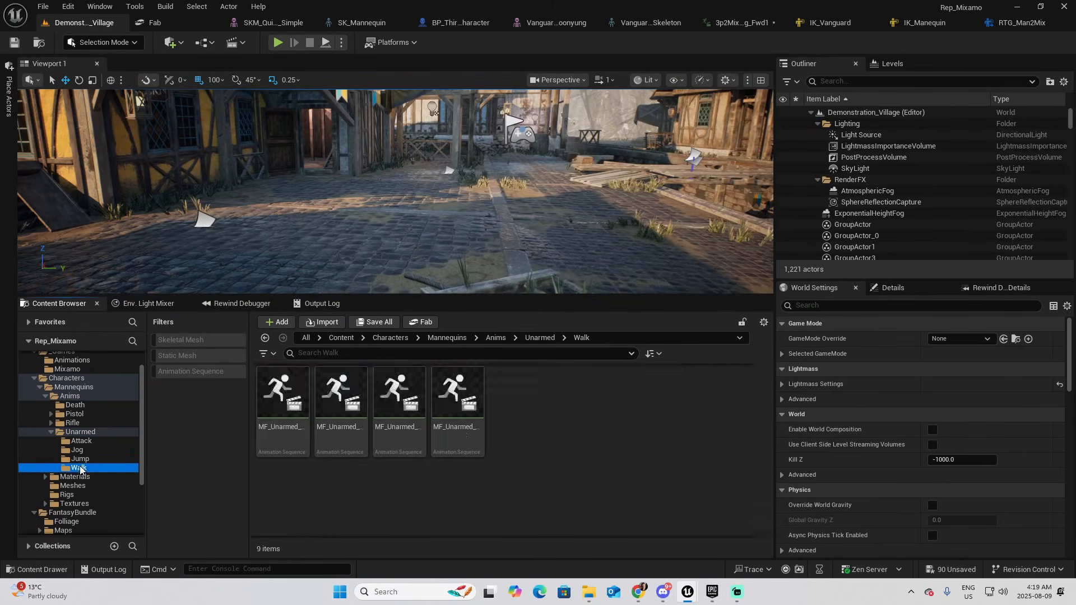
{"action": "left_click", "coordinate": [336, 404]}
{"action": "right_click", "coordinate": [336, 404]}
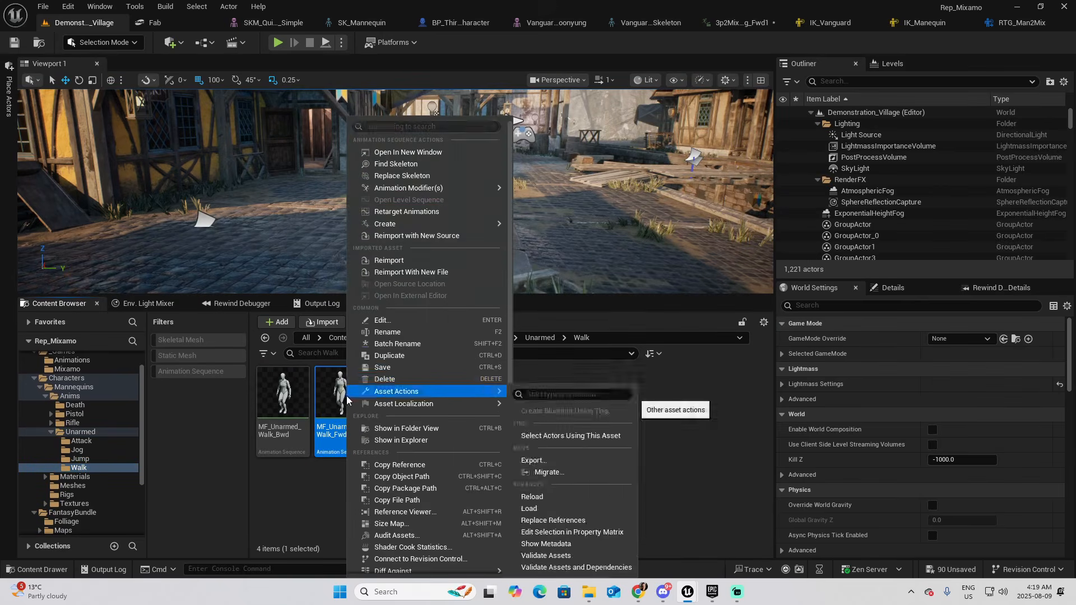
{"action": "left_click", "coordinate": [395, 212]}
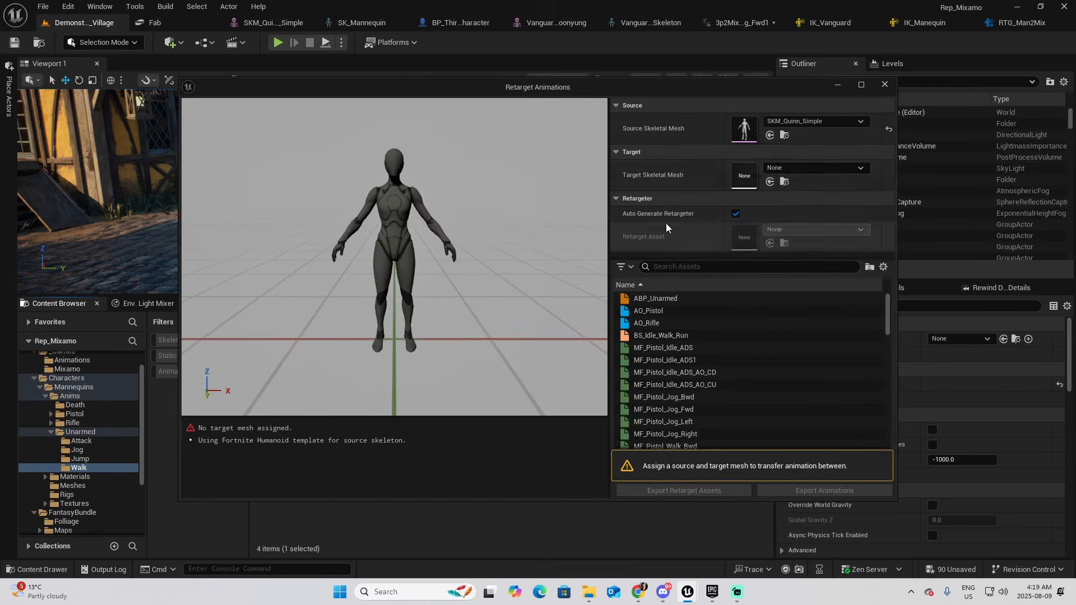
Step: Set the Vanguard mesh as target, disable Auto Generate Retargeter, and assign RTG_Man2Mix as the retarget asset
{"action": "left_click", "coordinate": [808, 167]}
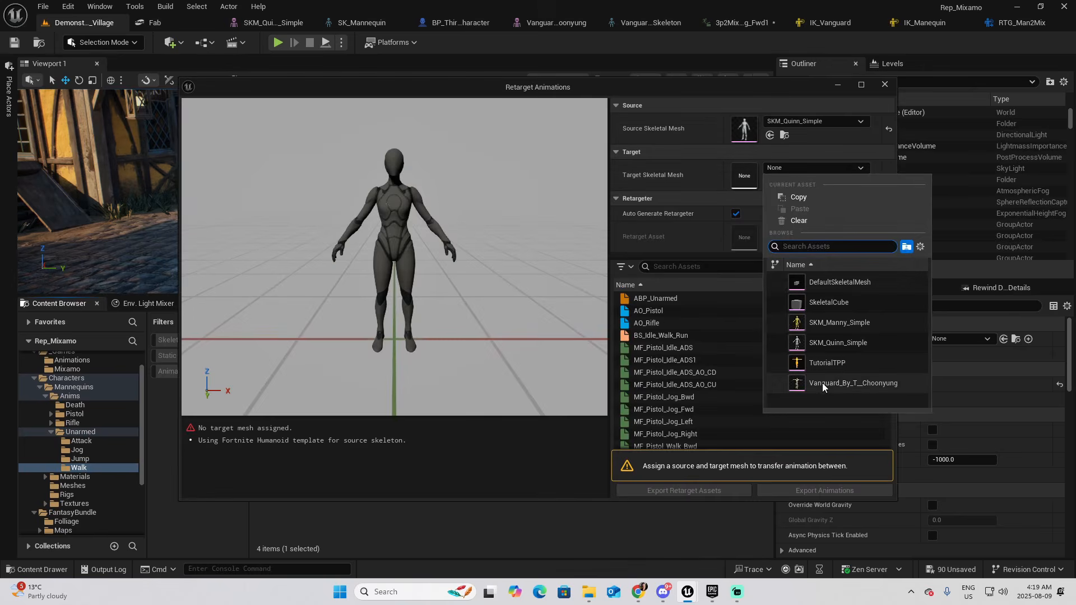
{"action": "left_click", "coordinate": [877, 379]}
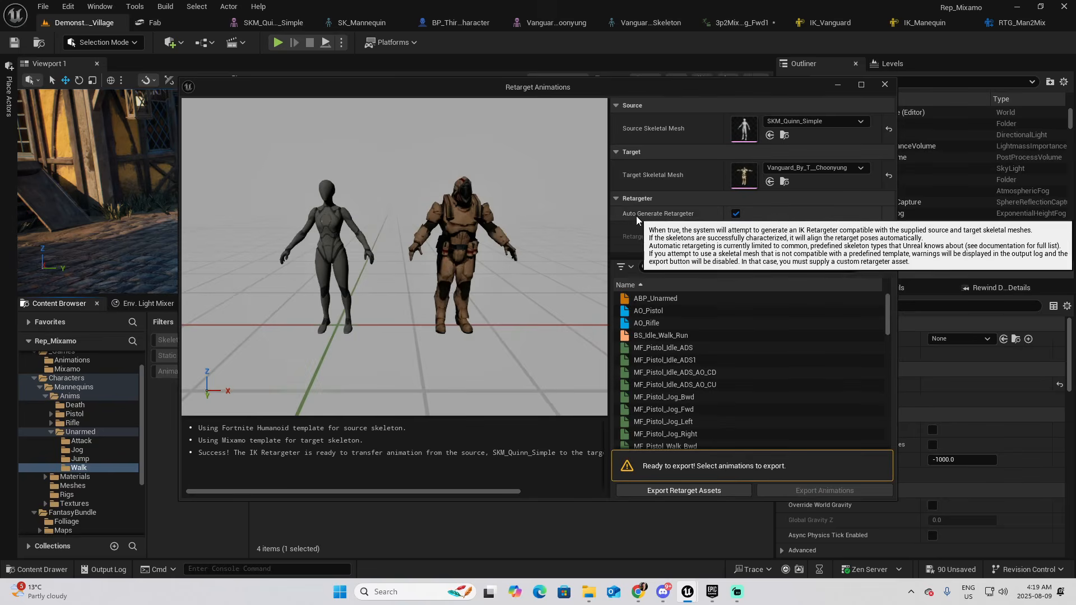
{"action": "left_click", "coordinate": [736, 214]}
{"action": "left_click", "coordinate": [814, 230]}
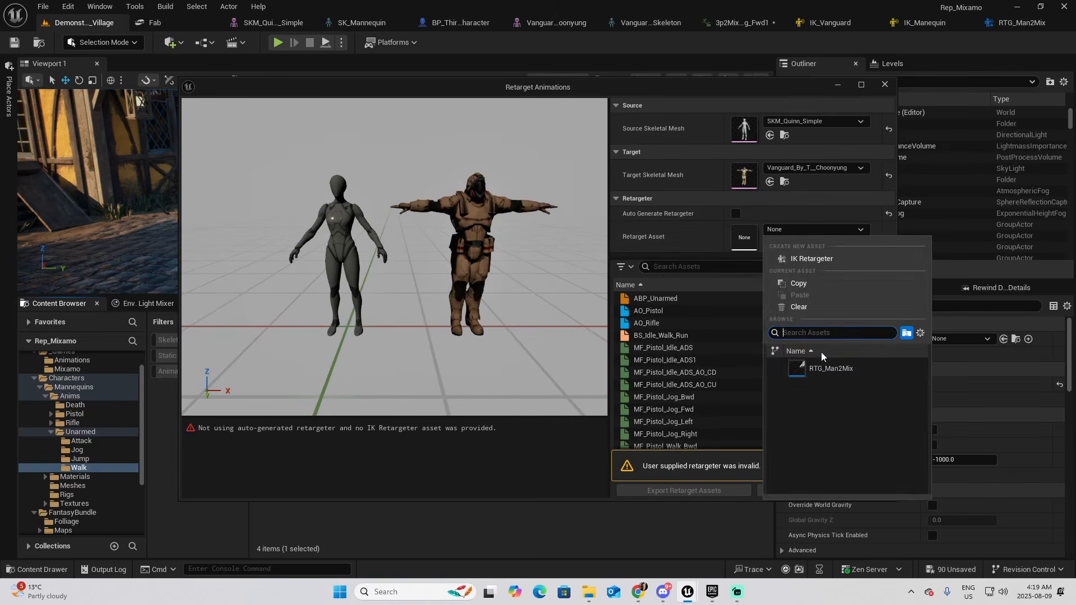
{"action": "left_click", "coordinate": [828, 370]}
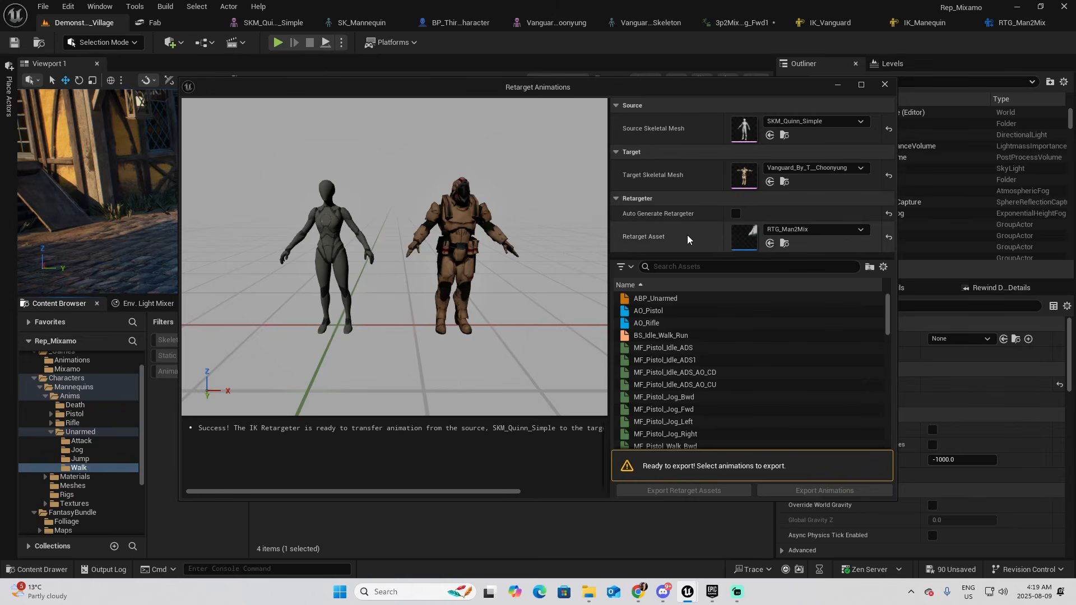
{"action": "mouse_move", "coordinate": [691, 216]}
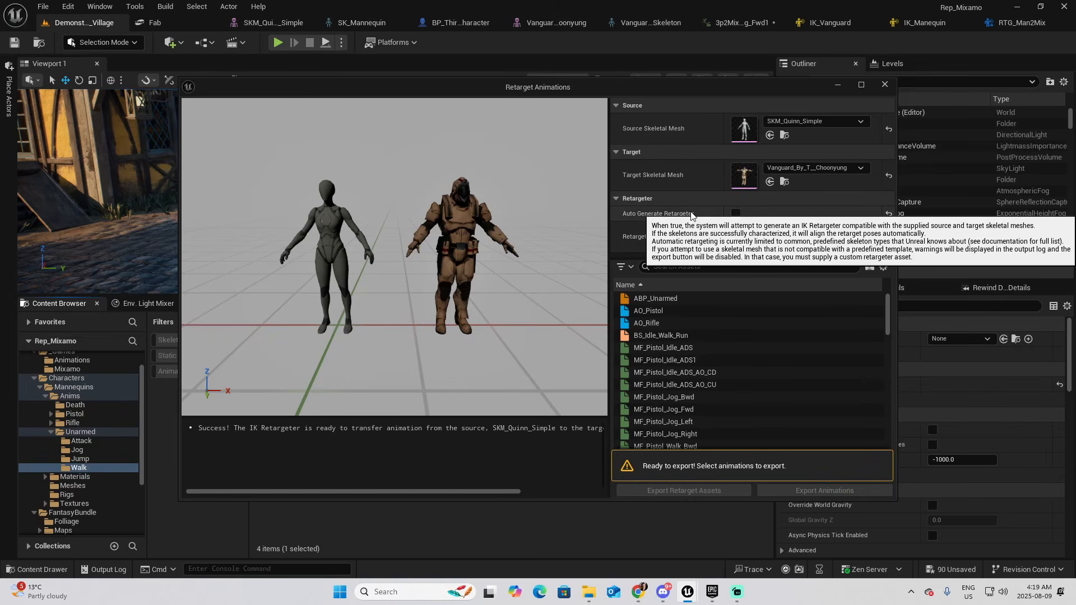
{"action": "mouse_move", "coordinate": [709, 408]}
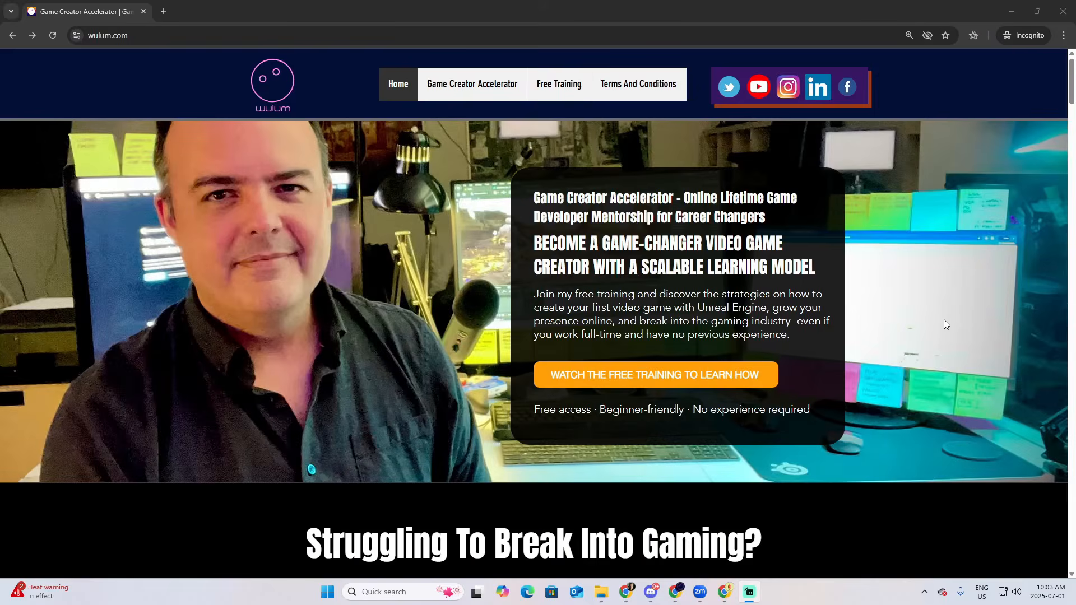
Step: Read through the wulum.com home page in the browser, down to the part-time program for professionals
{"action": "scroll", "coordinate": [945, 323], "scroll_direction": "down", "scroll_amount": 7}
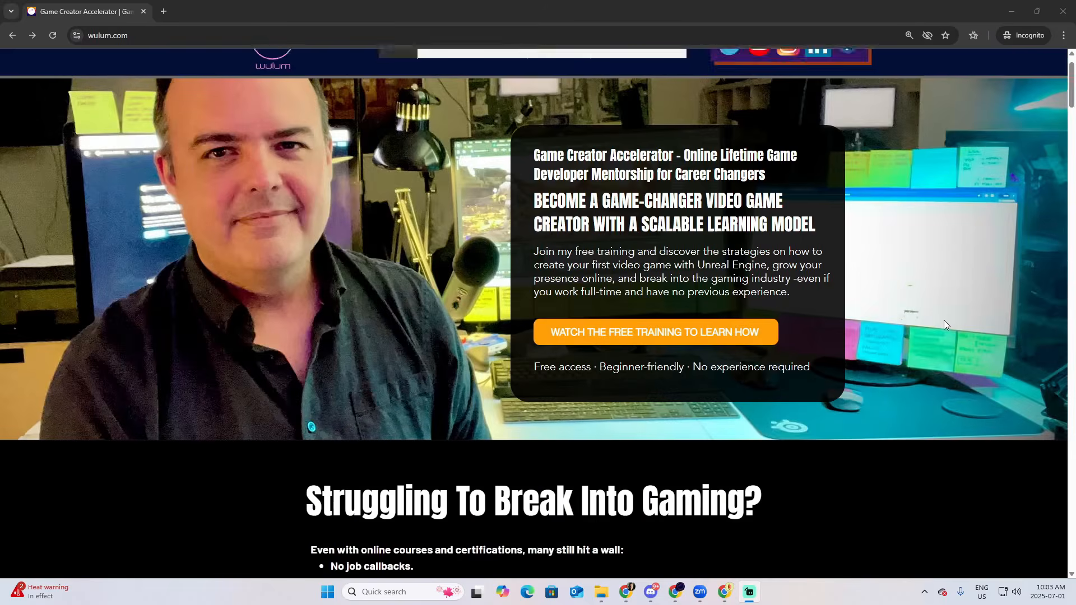
{"action": "scroll", "coordinate": [947, 325], "scroll_direction": "down", "scroll_amount": 7}
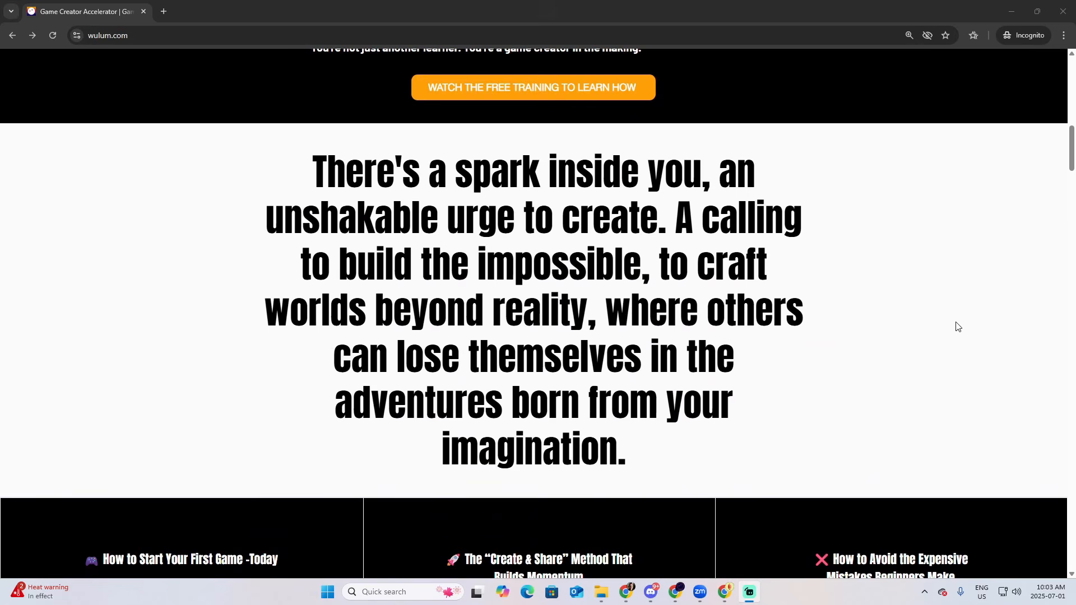
{"action": "scroll", "coordinate": [958, 327], "scroll_direction": "down", "scroll_amount": 6}
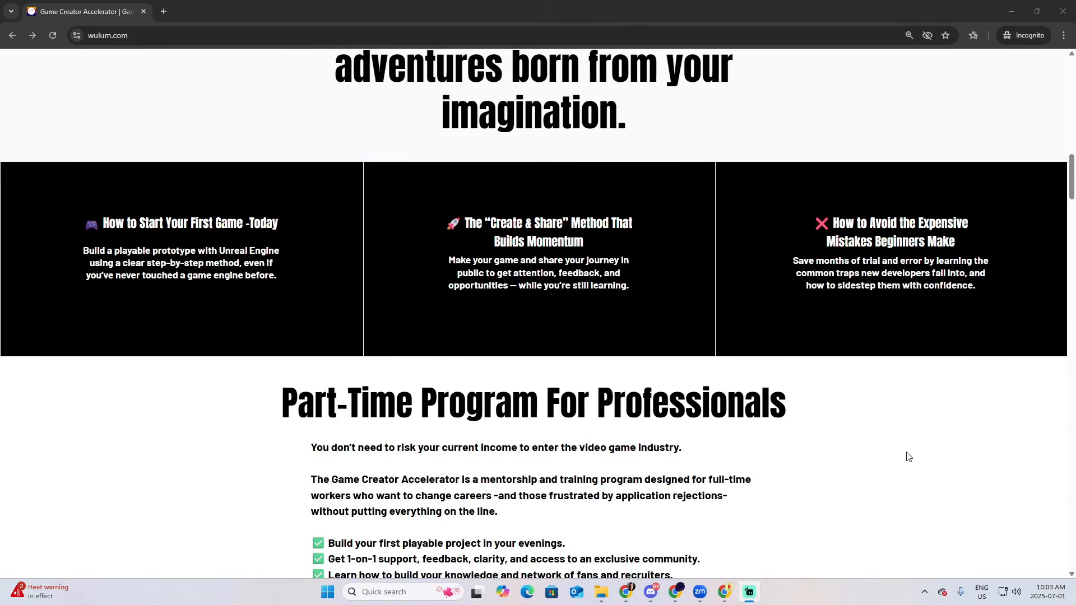
{"action": "scroll", "coordinate": [908, 457], "scroll_direction": "down", "scroll_amount": 5}
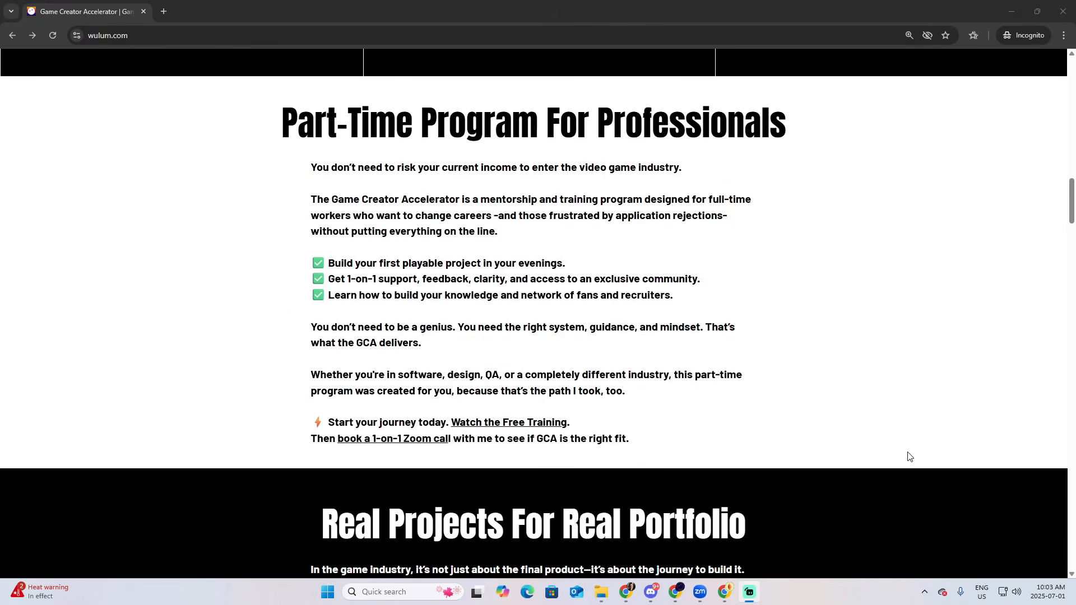